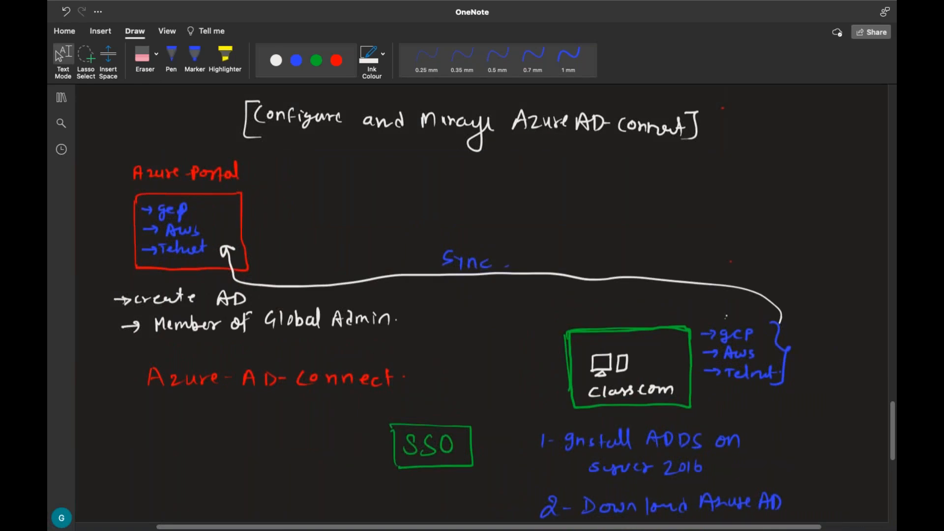
Underline "Global" in the Member of Global Admin note with the green pen and handwrite "- Role" after that line
{"action": "left_click", "coordinate": [171, 56]}
{"action": "left_click", "coordinate": [317, 60]}
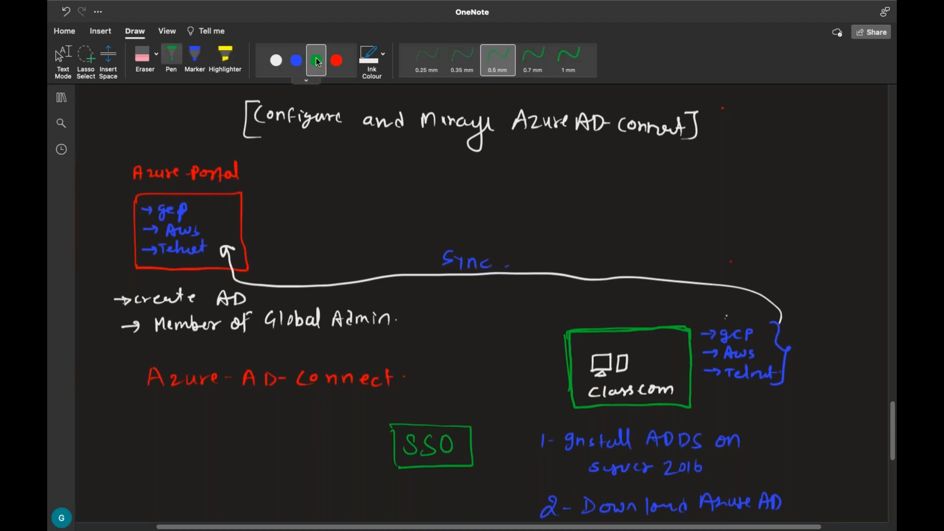
{"action": "left_click_drag", "start_coordinate": [293, 337], "coordinate": [335, 340]}
{"action": "left_click_drag", "start_coordinate": [403, 320], "coordinate": [437, 314]}
{"action": "mouse_move", "coordinate": [447, 306]}
{"action": "left_mouse_down"}
{"action": "mouse_move", "coordinate": [447, 320]}
{"action": "mouse_move", "coordinate": [462, 317]}
{"action": "left_mouse_up"}
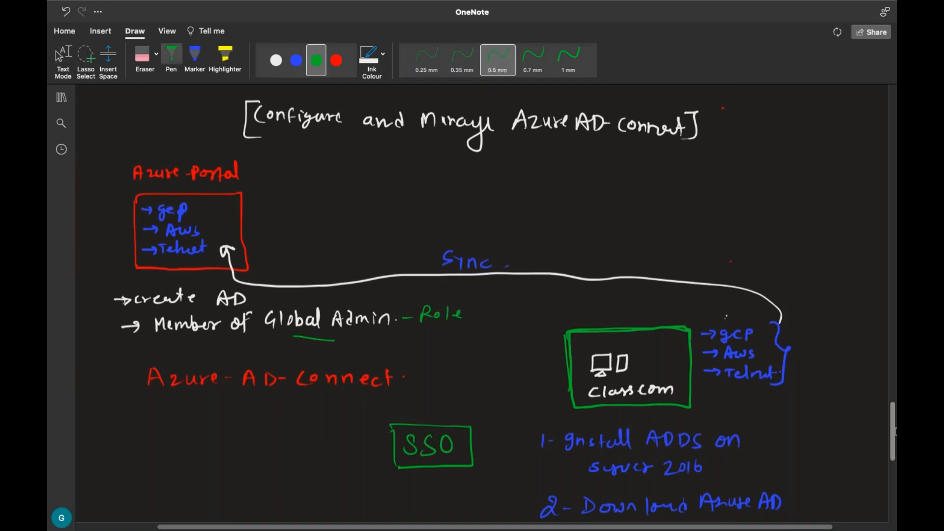
Handwrite ", 2019, 2022" in green after "server 2016" in item 1 of the numbered list
{"action": "scroll", "coordinate": [896, 432], "scroll_direction": "down", "scroll_amount": 5}
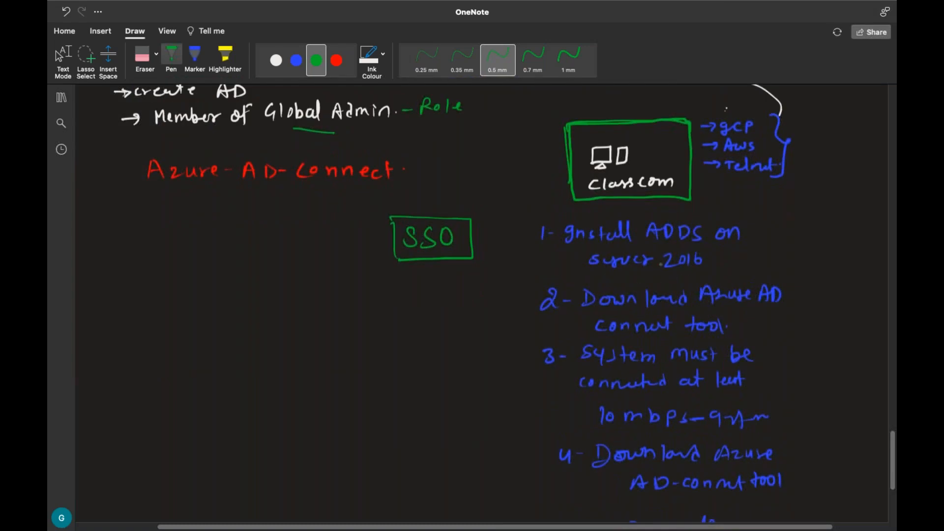
{"action": "left_click_drag", "start_coordinate": [709, 260], "coordinate": [819, 266]}
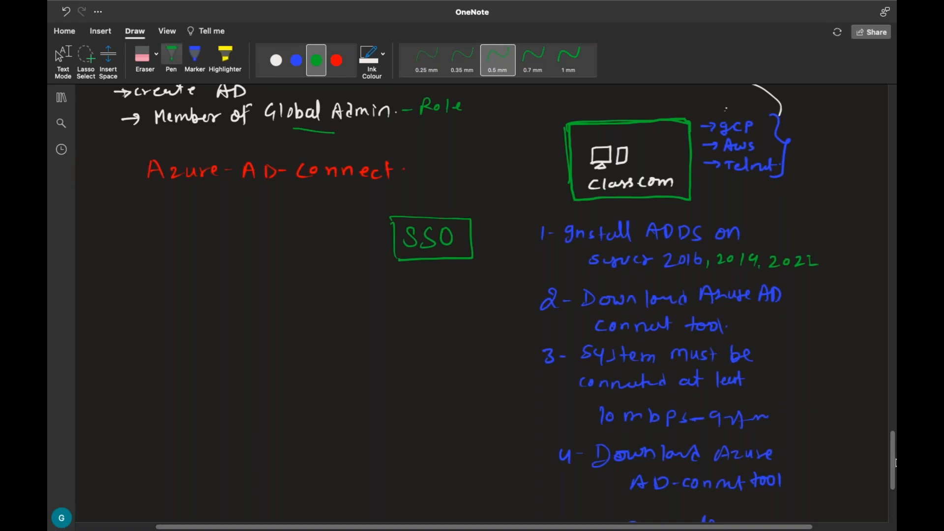
{"action": "scroll", "coordinate": [895, 459], "scroll_direction": "up", "scroll_amount": 1}
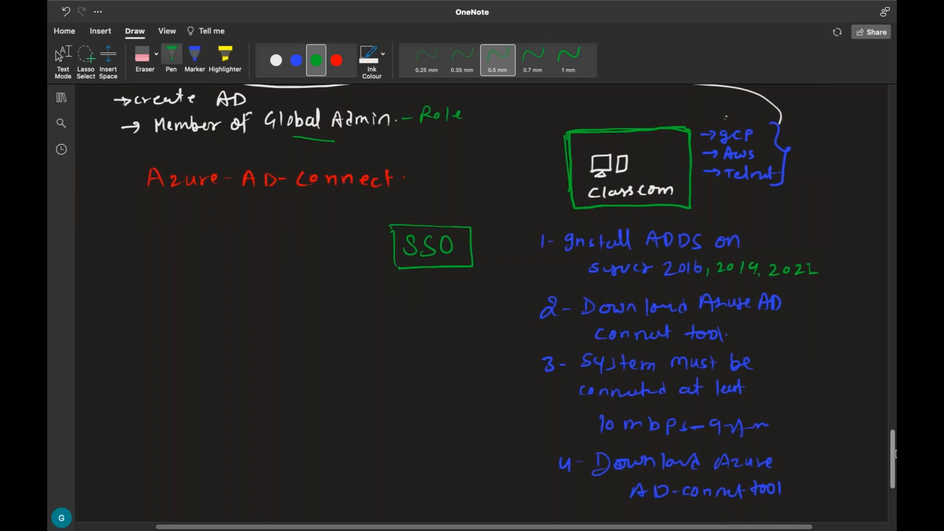
Underline "connect" in green in items 4 and 5 of the numbered list
{"action": "scroll", "coordinate": [894, 454], "scroll_direction": "down", "scroll_amount": 5}
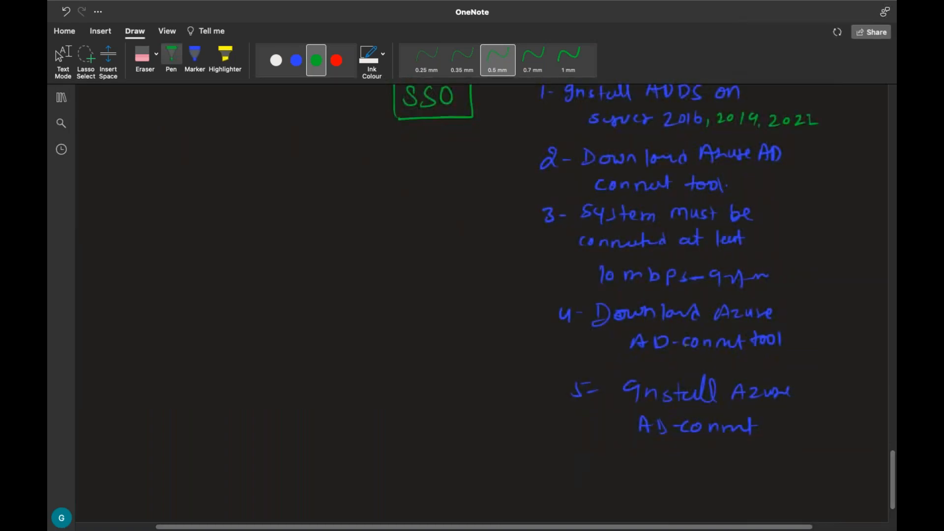
{"action": "left_click_drag", "start_coordinate": [687, 353], "coordinate": [748, 358]}
{"action": "left_click_drag", "start_coordinate": [685, 441], "coordinate": [712, 441]}
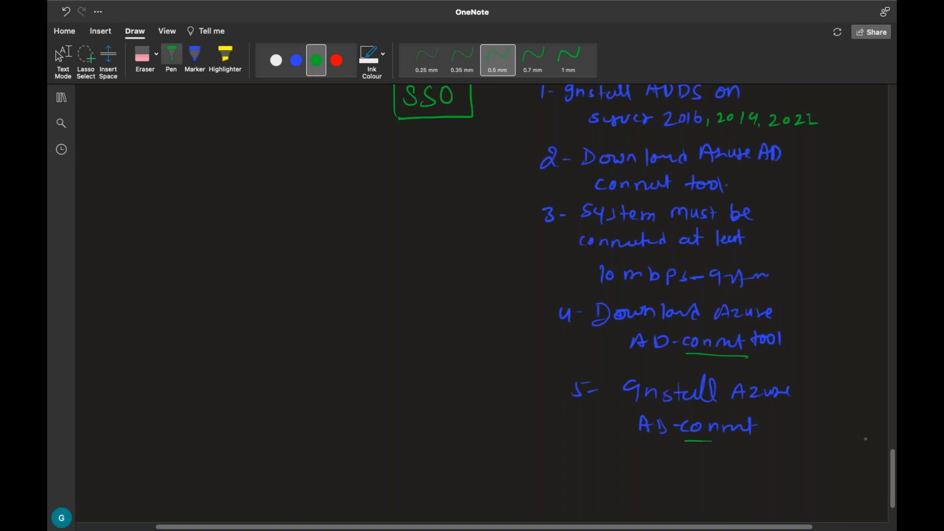
{"action": "scroll", "coordinate": [894, 448], "scroll_direction": "up", "scroll_amount": 7}
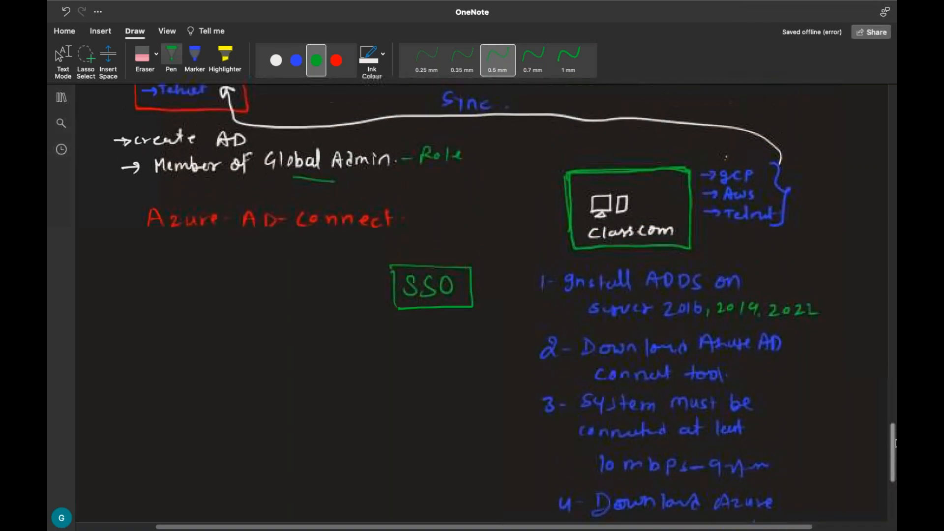
Switch to the Domain-2019-2 virtual machine and bring up its sign-in screen
{"action": "key", "text": "Escape"}
{"action": "key", "text": "ctrl+Left"}
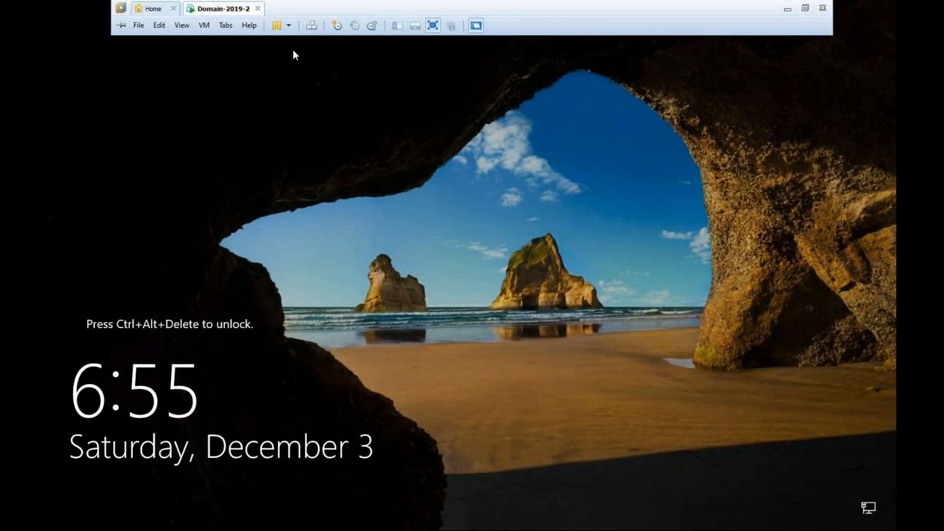
{"action": "left_click", "coordinate": [309, 30]}
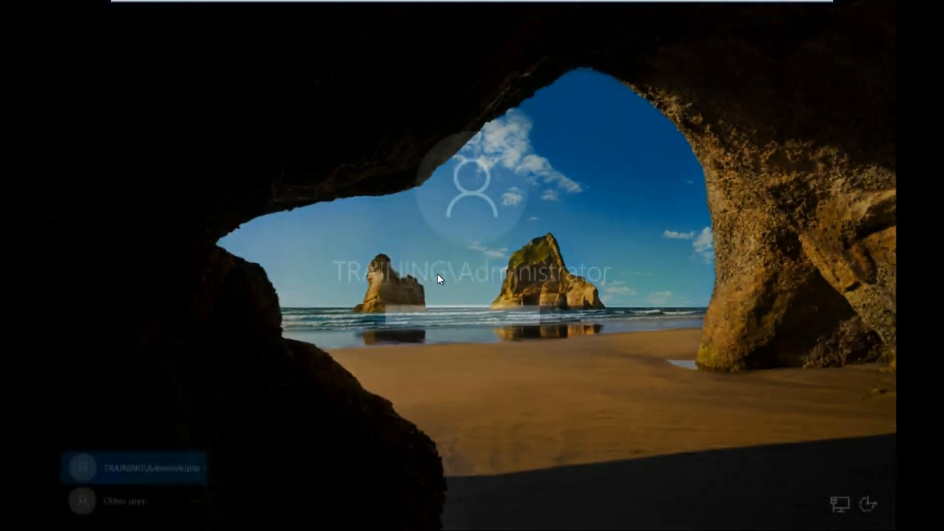
Try to sign in as TRAINING\Administrator by entering the account password
{"action": "type", "text": "••••••"}
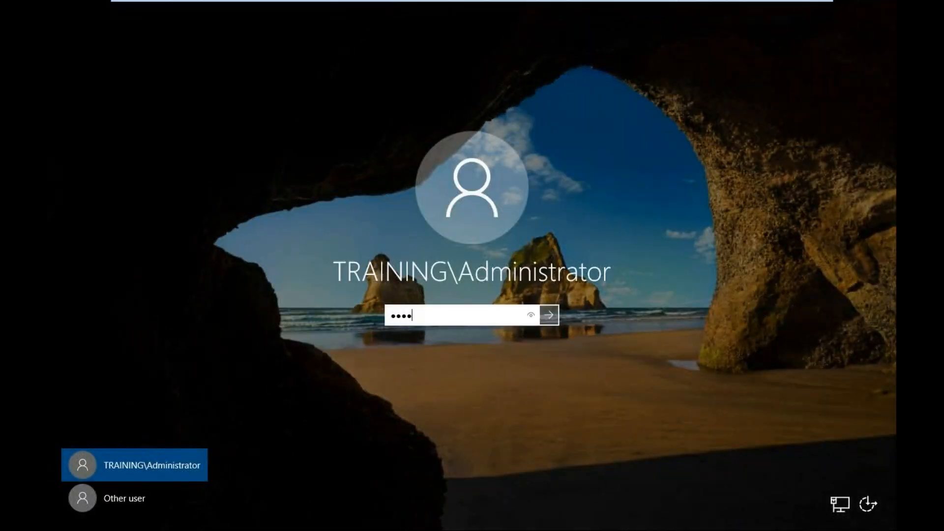
{"action": "type", "text": "•••"}
{"action": "key", "text": "Return"}
{"action": "key", "text": "Return"}
{"action": "type", "text": "•••••••••"}
{"action": "key", "text": "Return"}
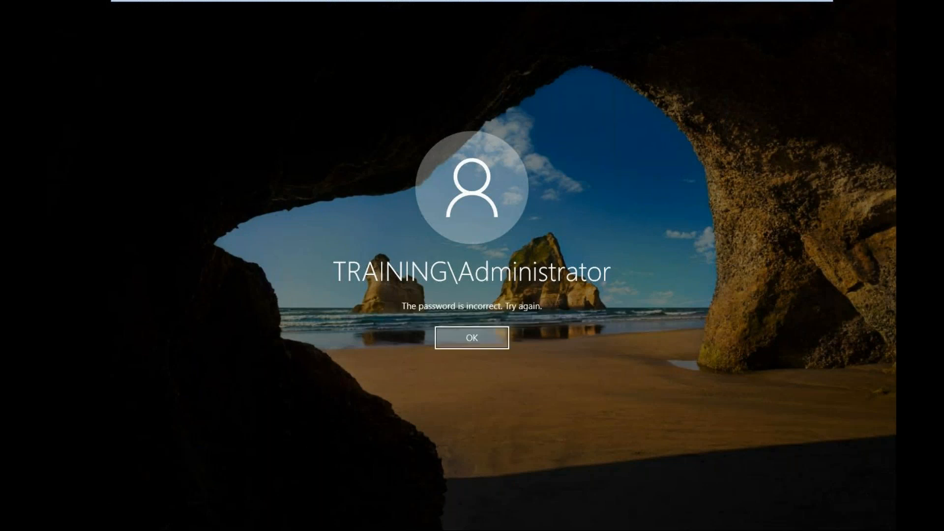
{"action": "key", "text": "Return"}
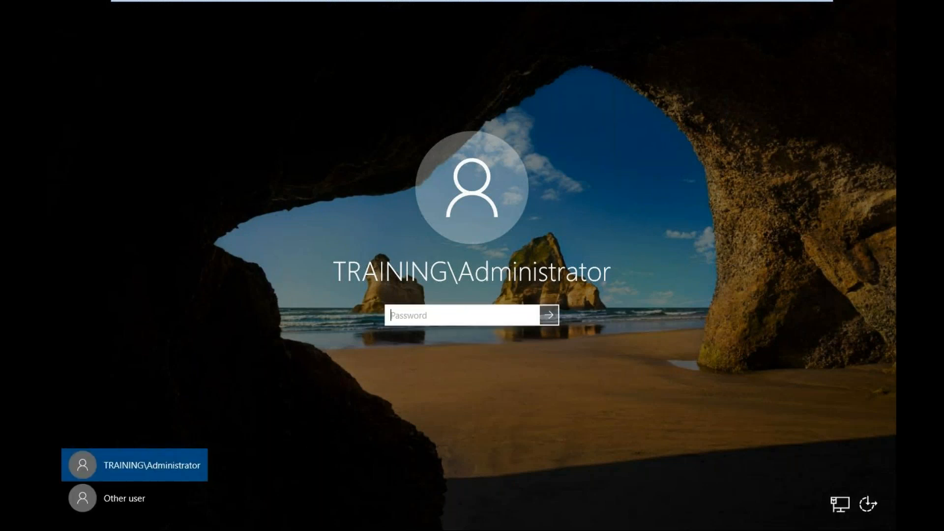
{"action": "type", "text": "••••••••••"}
{"action": "key", "text": "Return"}
{"action": "key", "text": "Return"}
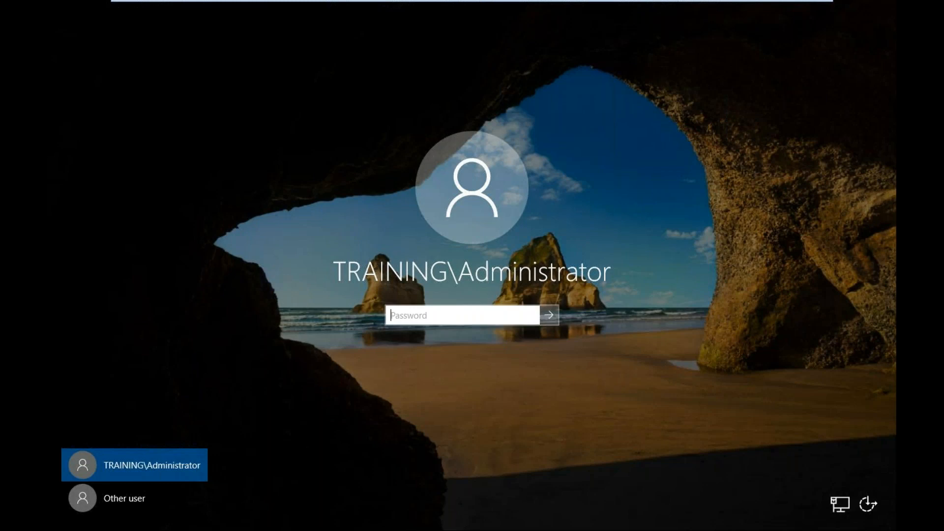
{"action": "type", "text": "••••••"}
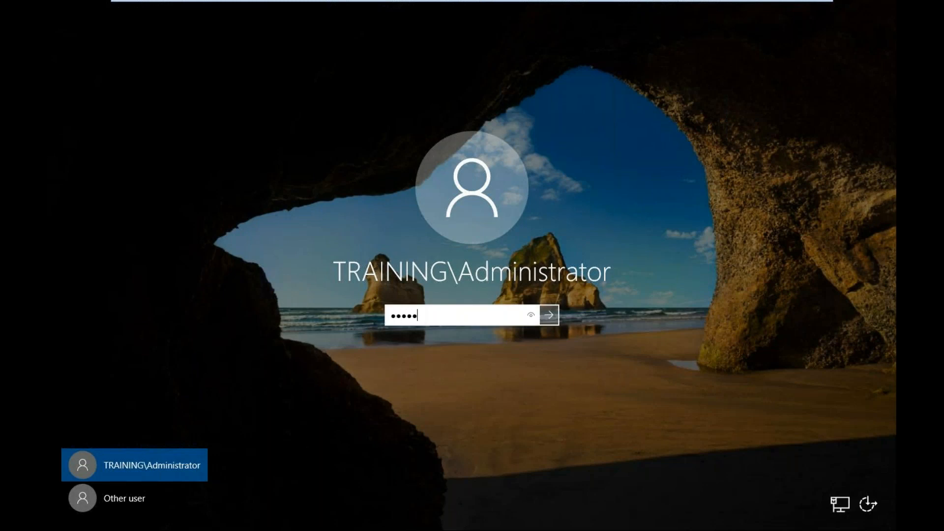
{"action": "type", "text": "•••"}
{"action": "key", "text": "Return"}
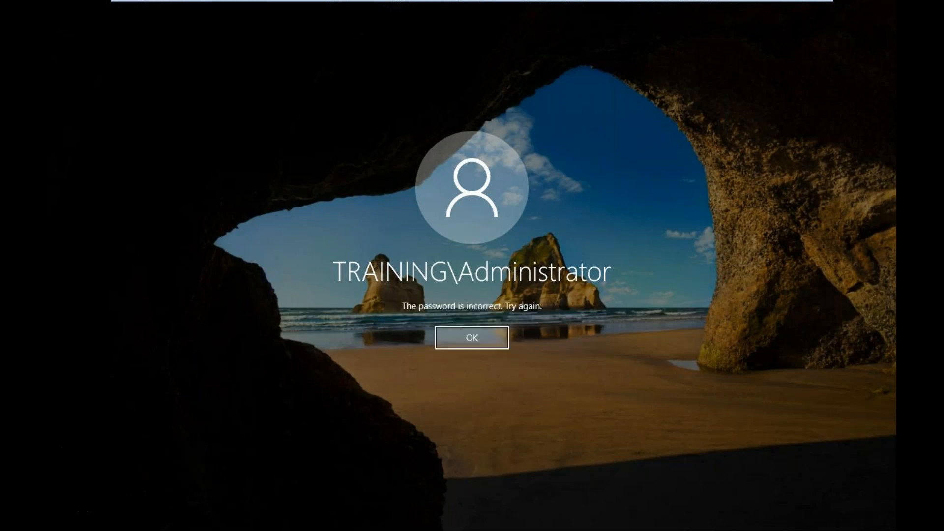
{"action": "key", "text": "Return"}
{"action": "type", "text": "••••••••••"}
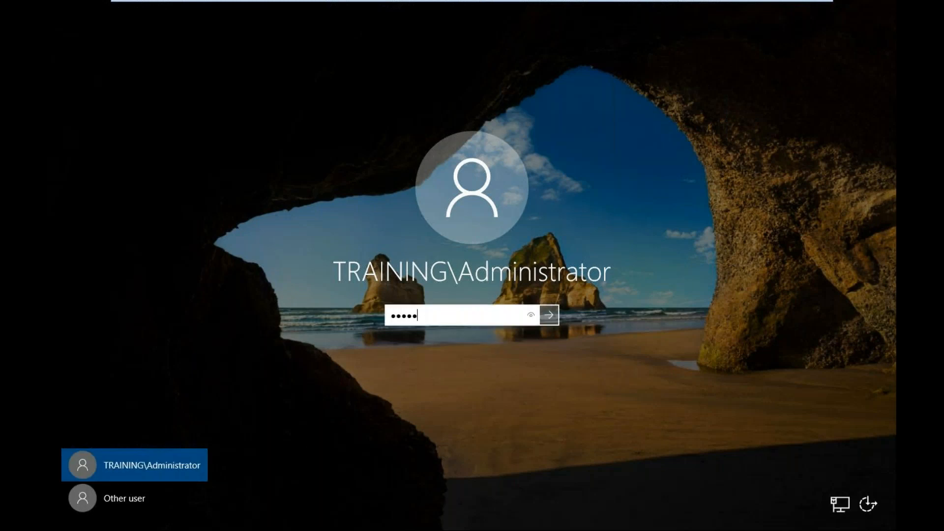
{"action": "key", "text": "Return"}
Sign in as TRAINING\Administrator with the account password and close the Windows Admin Center notice
{"action": "key", "text": "Return"}
{"action": "type", "text": "•••••••••••"}
{"action": "key", "text": "Return"}
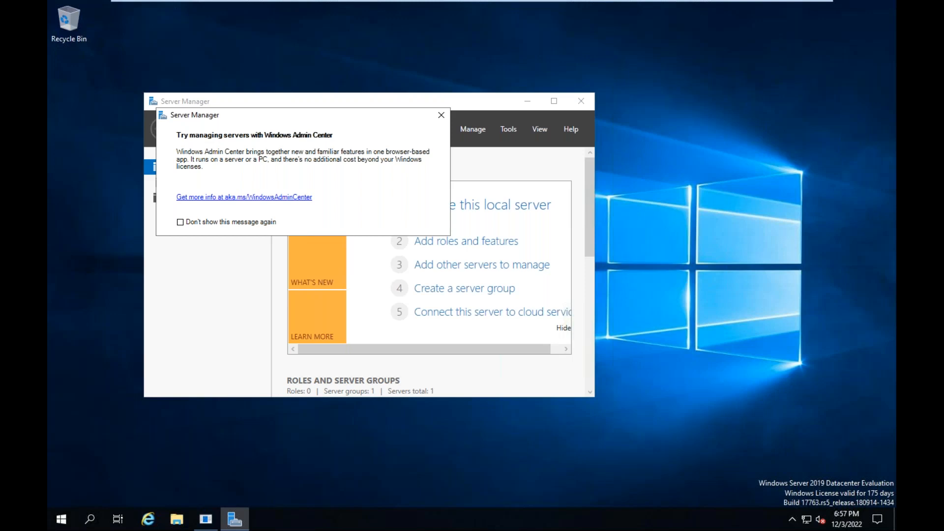
{"action": "left_click", "coordinate": [441, 115]}
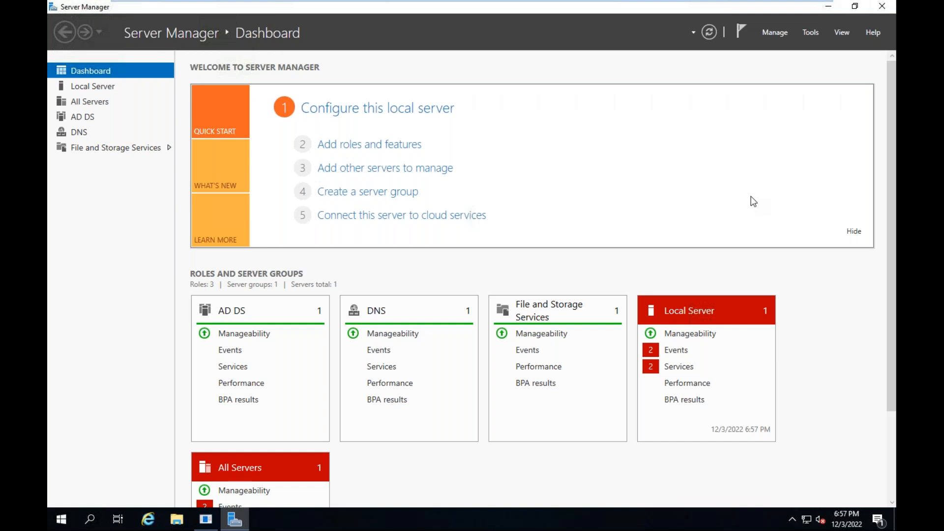
Open Active Directory Users and Computers from Server Manager, showing it maximized with Server Manager minimized
{"action": "left_click", "coordinate": [814, 33]}
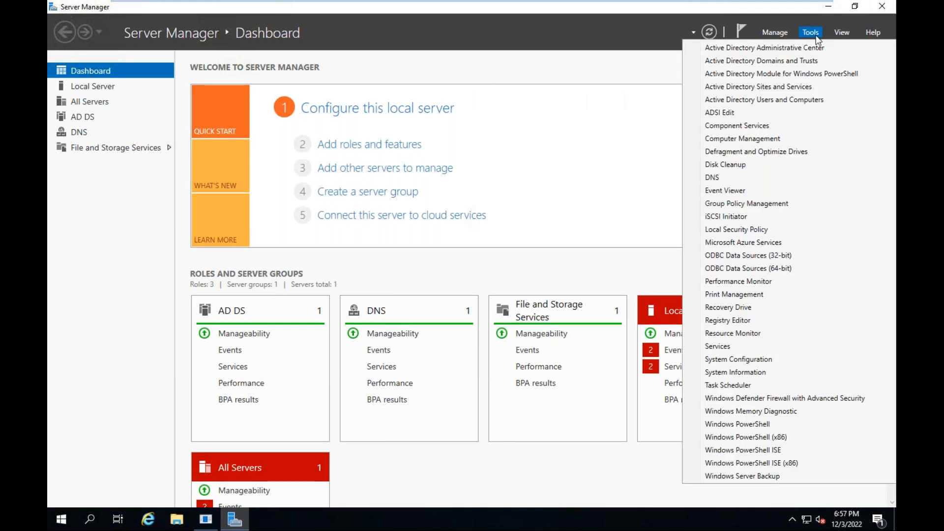
{"action": "left_click", "coordinate": [745, 100]}
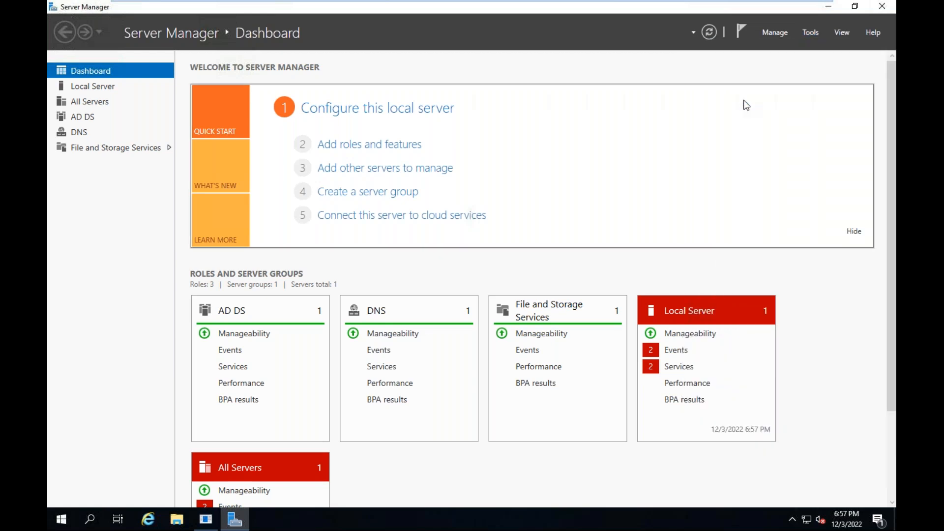
{"action": "left_click", "coordinate": [829, 7]}
{"action": "left_click", "coordinate": [507, 61]}
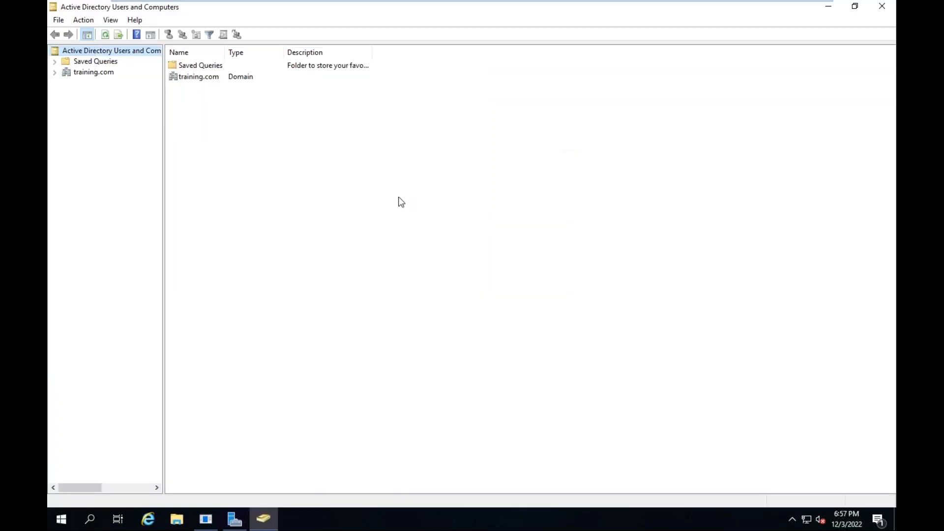
Expand the training.com domain and open its Users container
{"action": "left_click", "coordinate": [54, 72]}
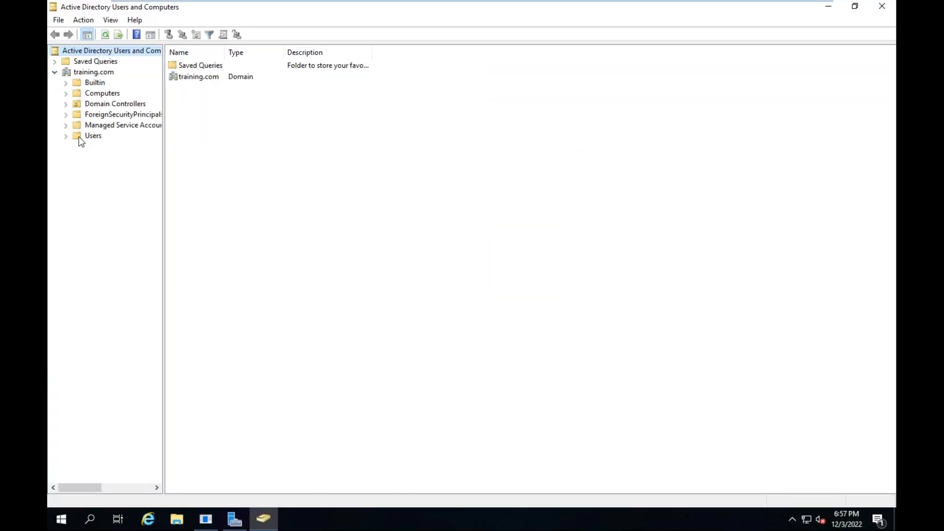
{"action": "left_click", "coordinate": [92, 136]}
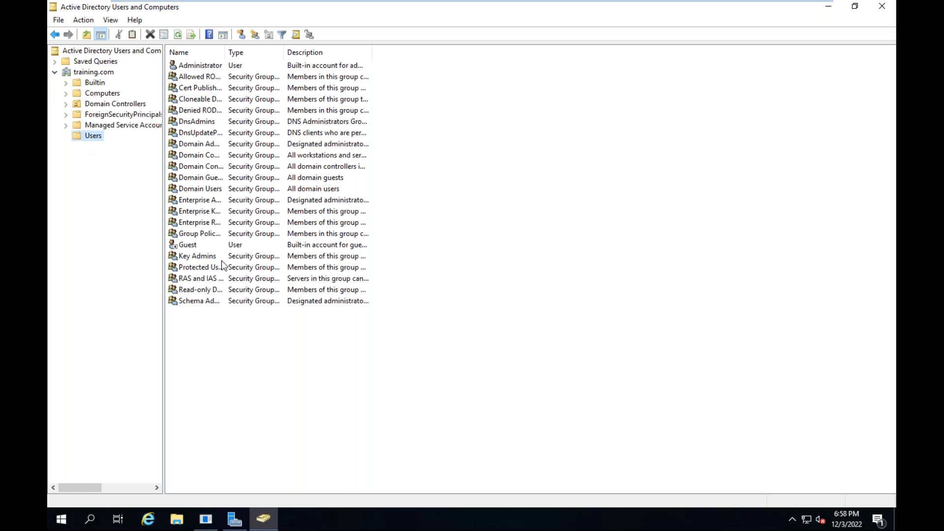
{"action": "left_click", "coordinate": [221, 256]}
{"action": "left_click", "coordinate": [260, 352]}
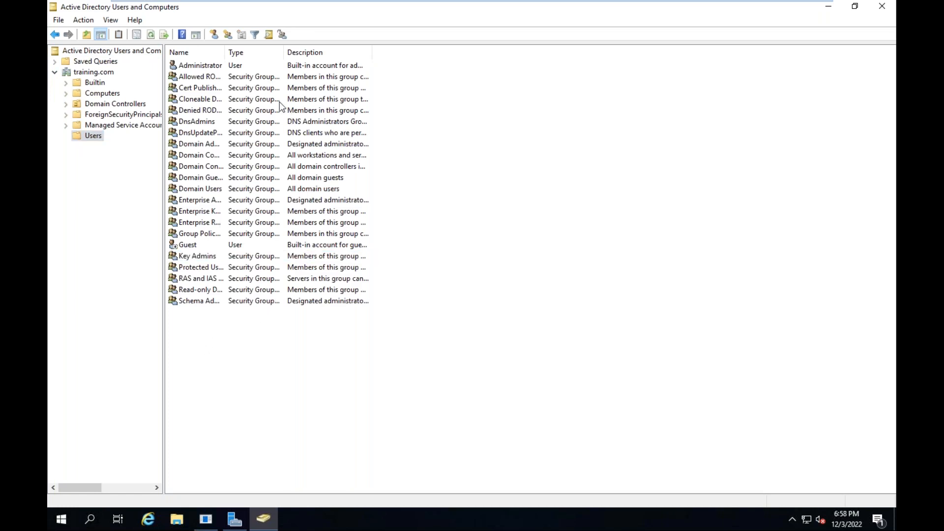
Start a new user in the Users container with first name "aws" and logon name "aws" at training.com
{"action": "left_click", "coordinate": [215, 35]}
{"action": "type", "text": "aws"}
{"action": "left_click", "coordinate": [140, 145]}
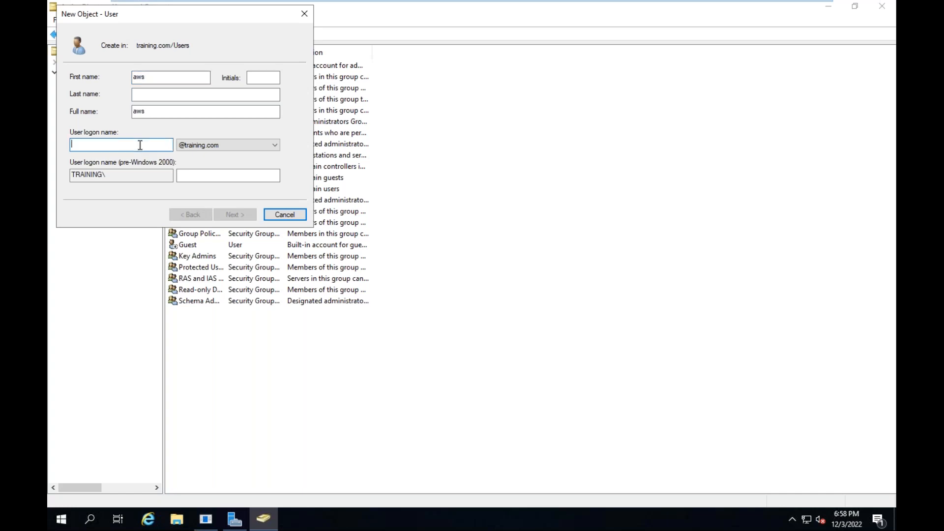
{"action": "type", "text": "aws"}
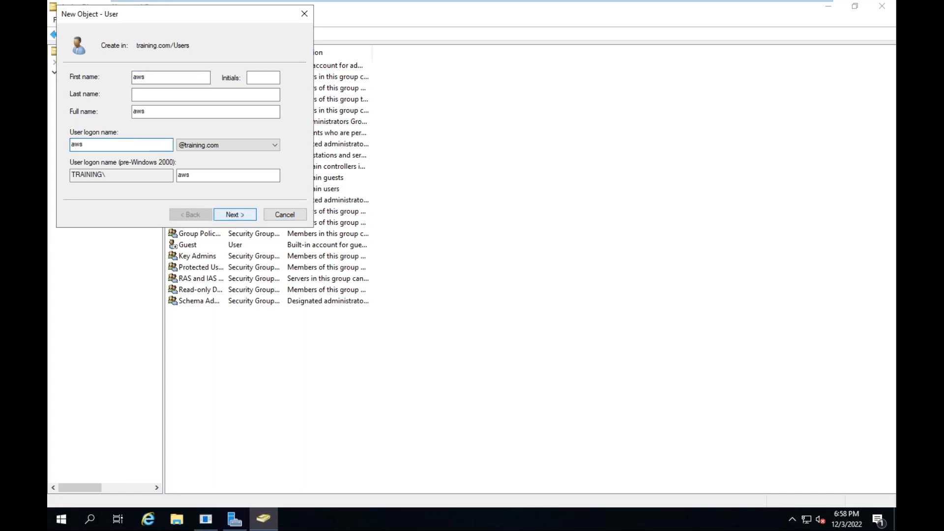
{"action": "left_click", "coordinate": [232, 217]}
Turn off the password change at next logon, enter and confirm the aws user's password, and finish creating the account
{"action": "left_click", "coordinate": [73, 115]}
{"action": "left_click", "coordinate": [164, 77]}
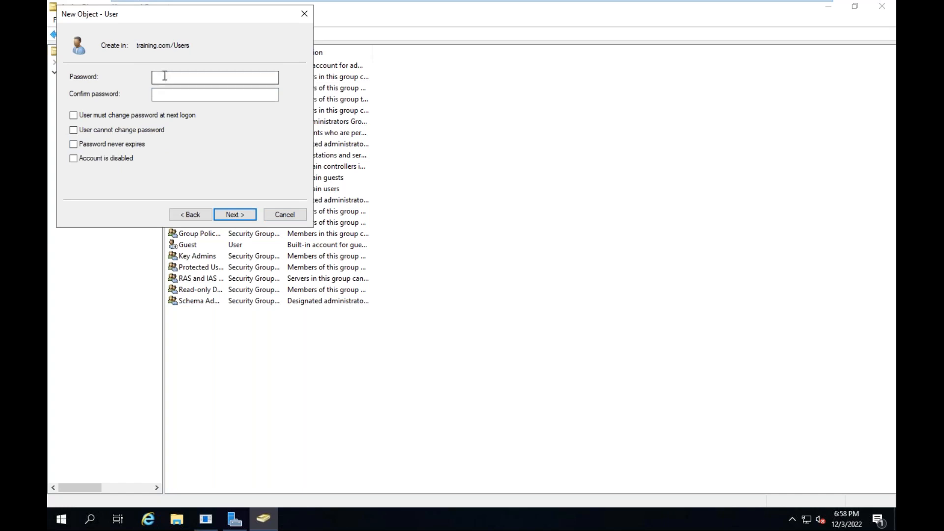
{"action": "type", "text": "•••••••"}
{"action": "key", "text": "Tab"}
{"action": "type", "text": "•••••••••"}
{"action": "key", "text": "Return"}
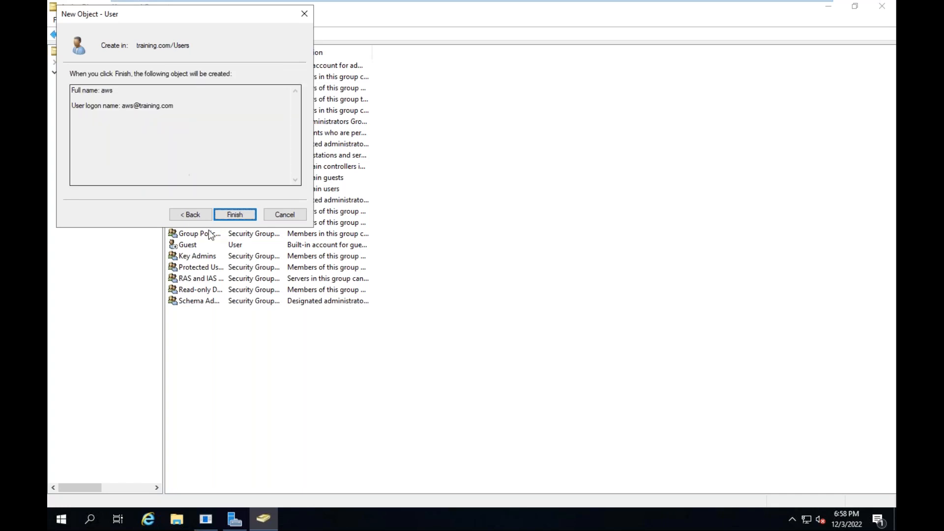
{"action": "left_click", "coordinate": [239, 214]}
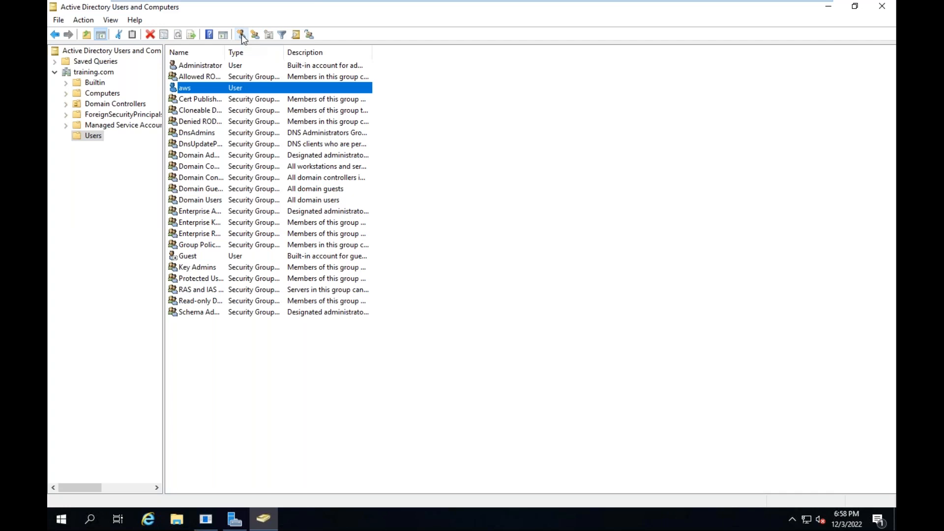
Start another new user with first name "telnet" and logon name "telnet" at training.com
{"action": "left_click", "coordinate": [241, 34]}
{"action": "type", "text": "telnet"}
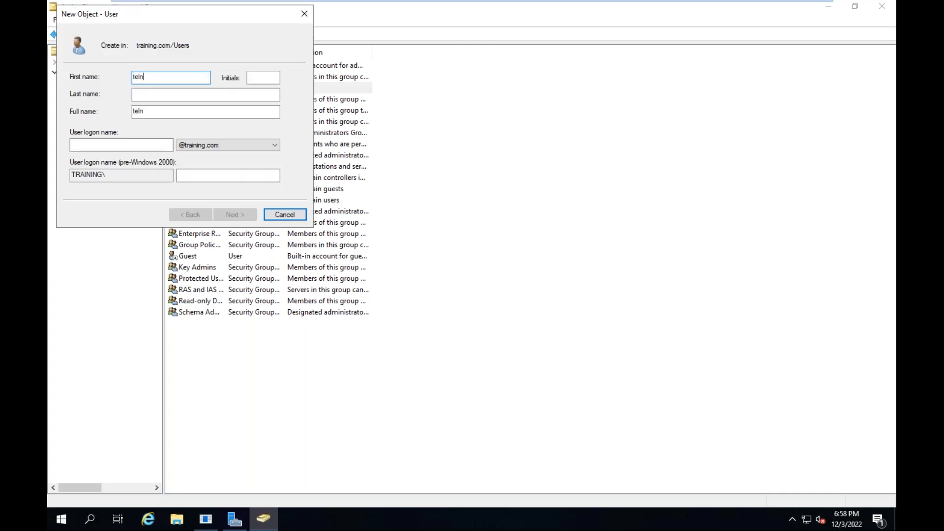
{"action": "key", "text": "Tab"}
{"action": "key", "text": "Tab"}
{"action": "key", "text": "Tab"}
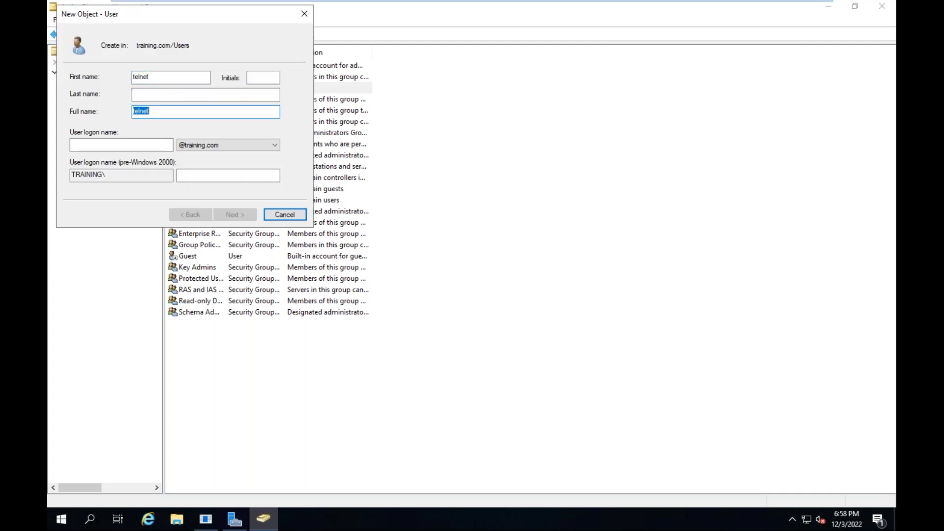
{"action": "type", "text": "te"}
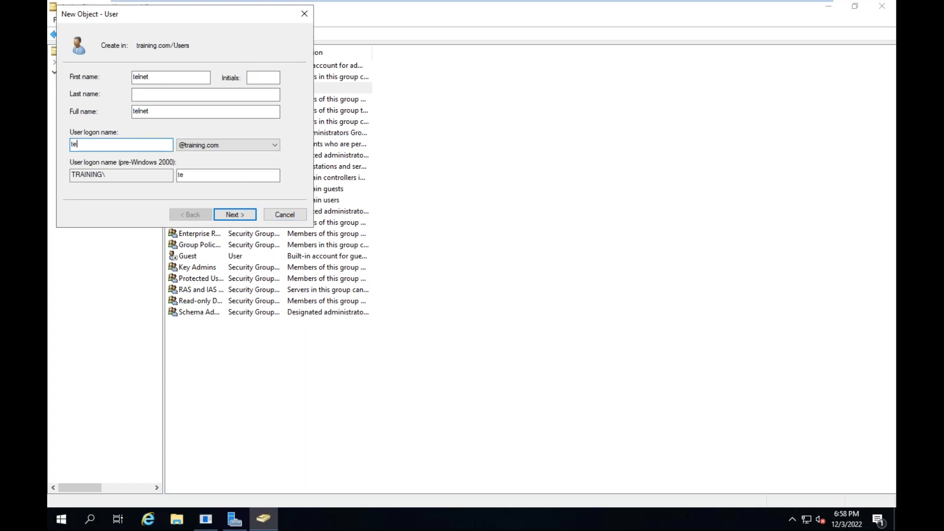
{"action": "type", "text": "lnet"}
{"action": "left_click", "coordinate": [236, 211]}
Turn off the password change at next logon, enter and confirm the telnet user's password, and finish creating the account
{"action": "left_click", "coordinate": [101, 116]}
{"action": "left_click", "coordinate": [173, 76]}
{"action": "type", "text": "•••••"}
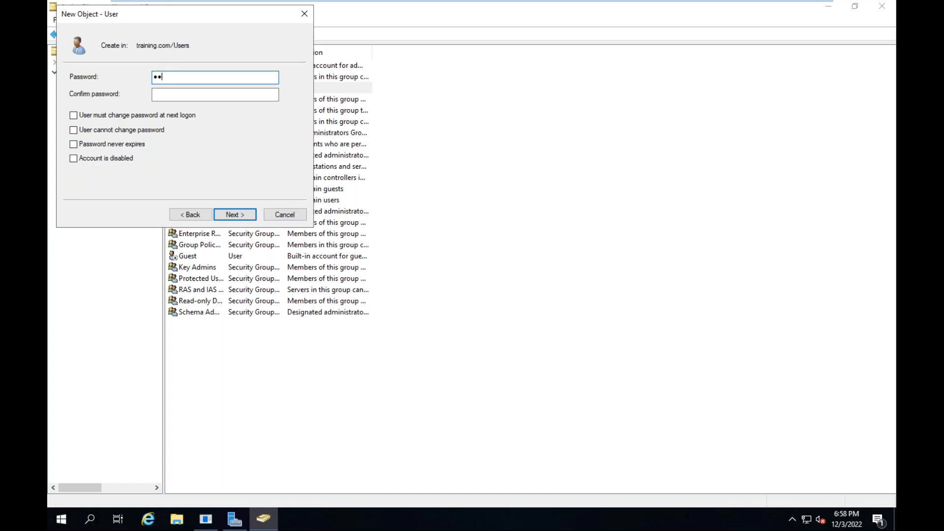
{"action": "type", "text": "••••"}
{"action": "key", "text": "Tab"}
{"action": "type", "text": "••••••"}
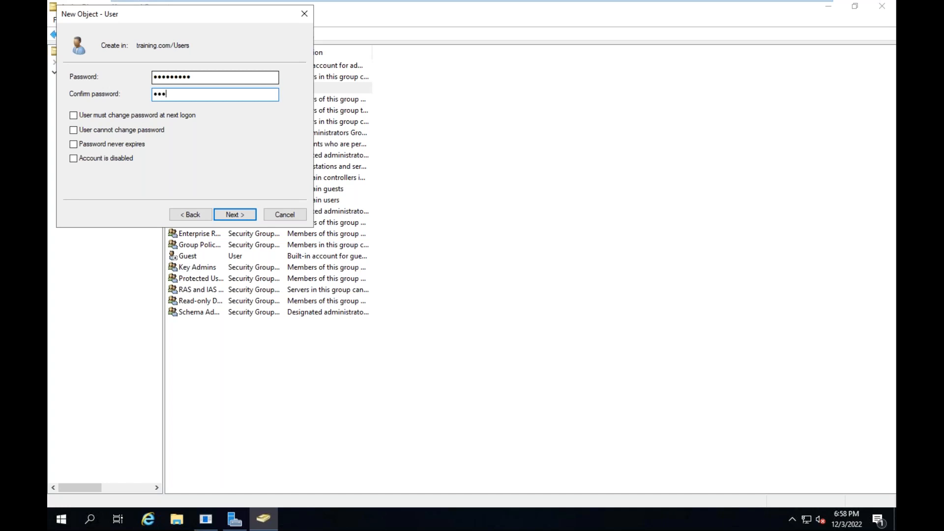
{"action": "type", "text": "•••"}
{"action": "left_click", "coordinate": [234, 215]}
{"action": "left_click", "coordinate": [235, 215]}
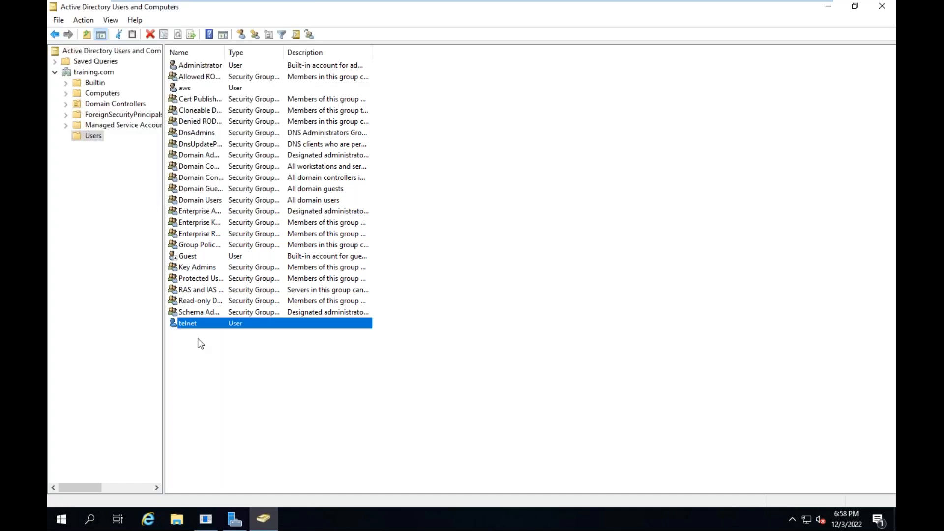
Start a third new user in the Users container with first name "azure" and logon name "azure" at training.com
{"action": "left_click", "coordinate": [245, 37]}
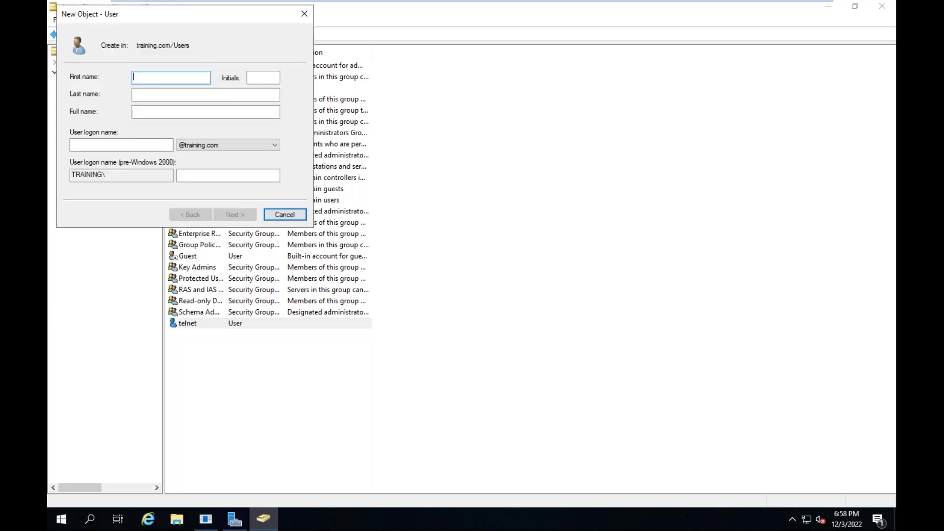
{"action": "type", "text": "azure"}
{"action": "left_click", "coordinate": [119, 143]}
{"action": "type", "text": "azu"}
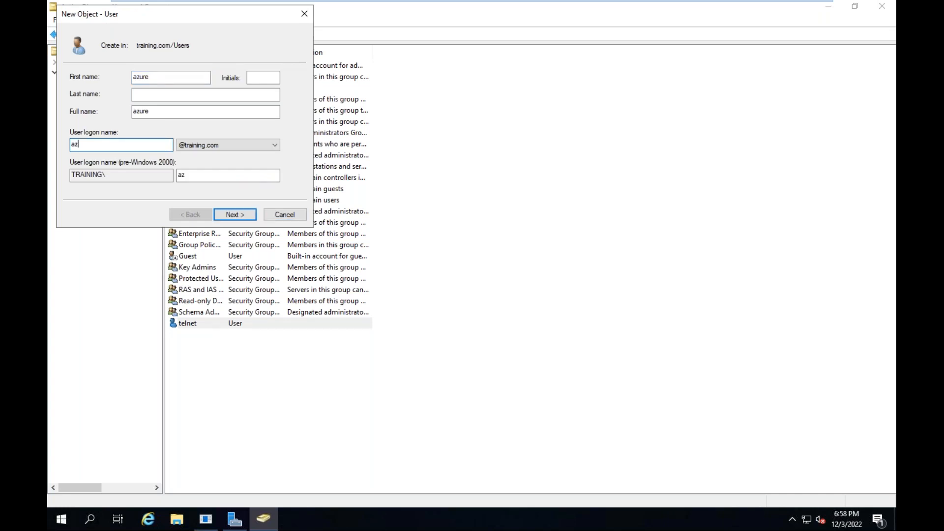
{"action": "type", "text": "re"}
{"action": "left_click", "coordinate": [238, 216]}
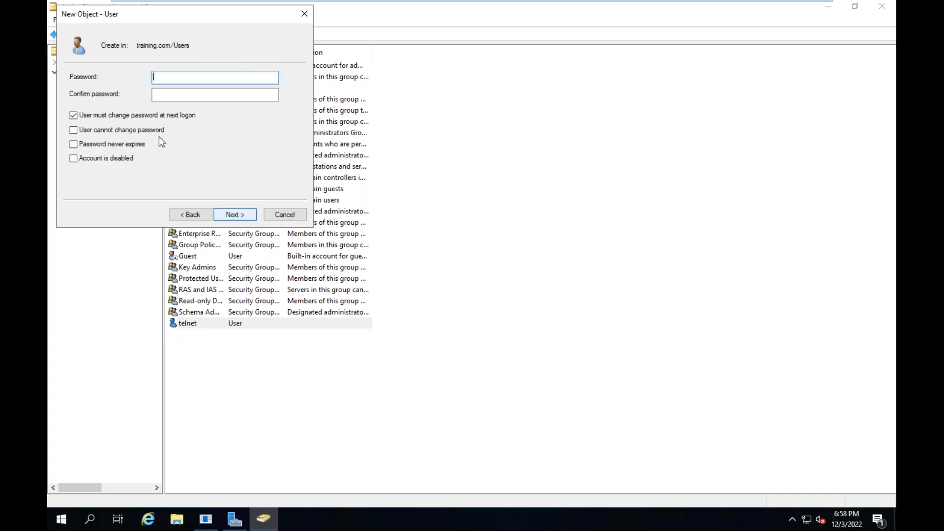
Turn off the password change at next logon, enter and confirm the azure user's password, and finish creating the account
{"action": "left_click", "coordinate": [101, 115]}
{"action": "left_click", "coordinate": [173, 74]}
{"action": "type", "text": "•••••••••"}
{"action": "key", "text": "Tab"}
{"action": "type", "text": "•••••••••"}
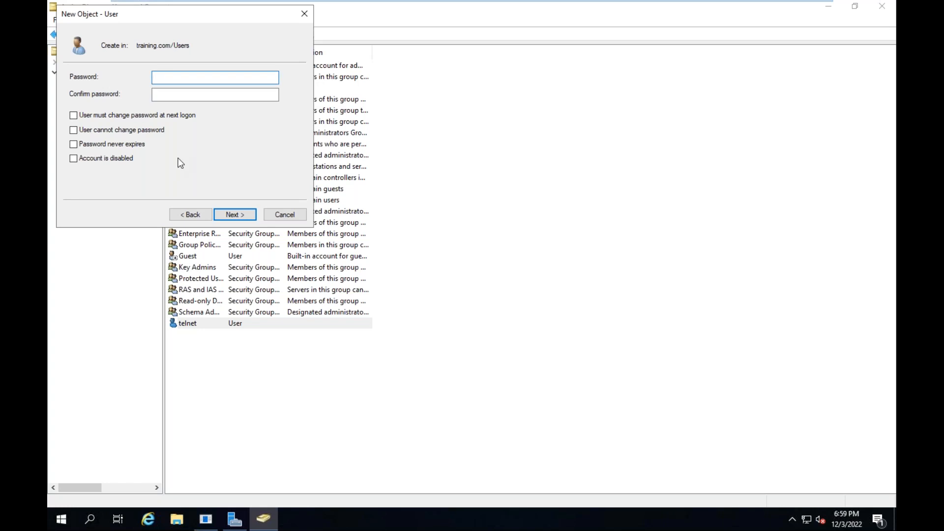
{"action": "type", "text": "•••••••••"}
{"action": "key", "text": "Tab"}
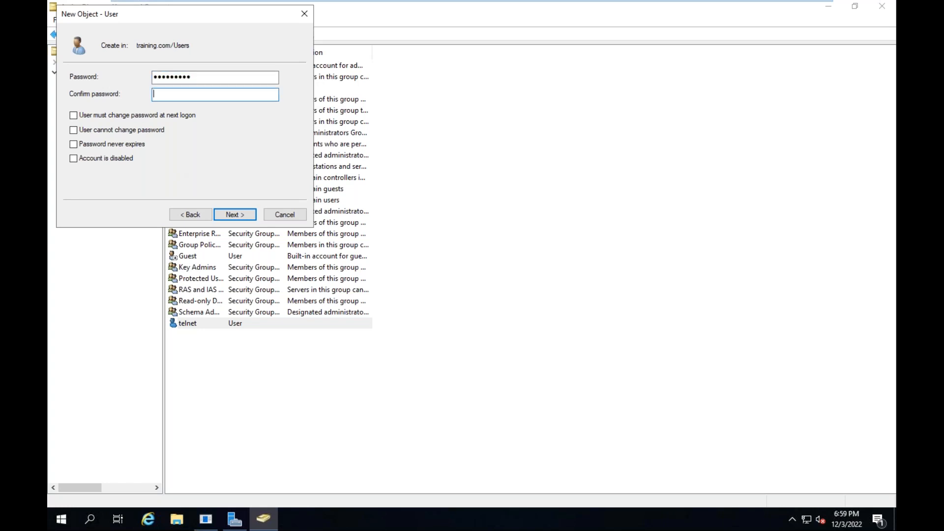
{"action": "type", "text": "•••••••••"}
{"action": "left_click", "coordinate": [232, 215]}
{"action": "left_click", "coordinate": [232, 215]}
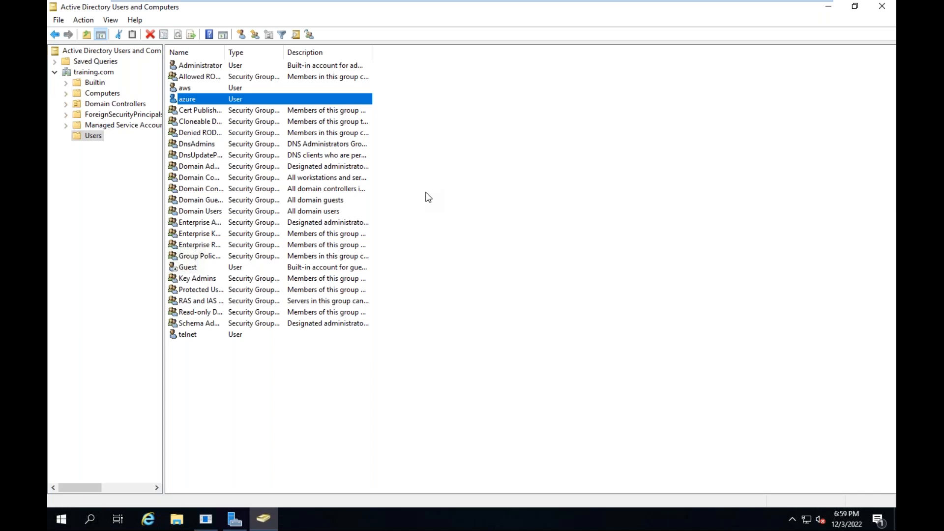
Refresh the list of objects in the training.com Users container
{"action": "right_click", "coordinate": [555, 116]}
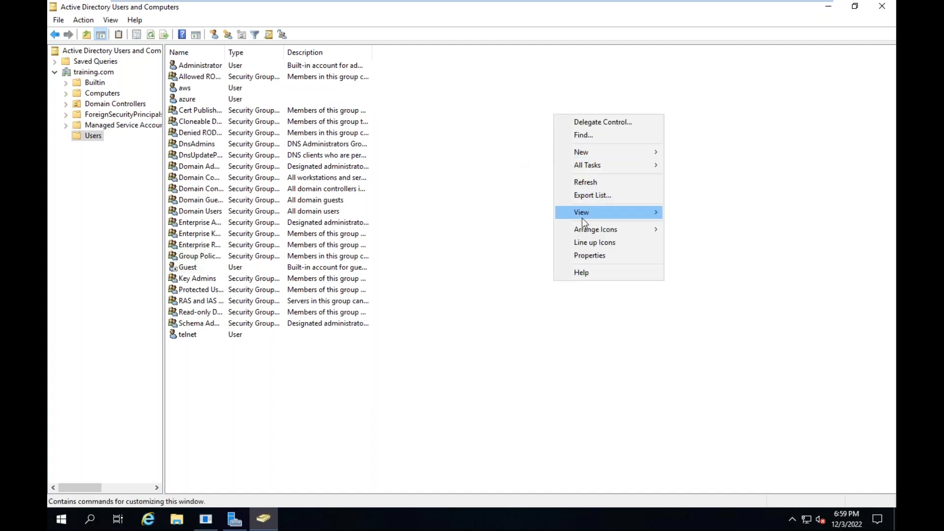
{"action": "left_click", "coordinate": [590, 182]}
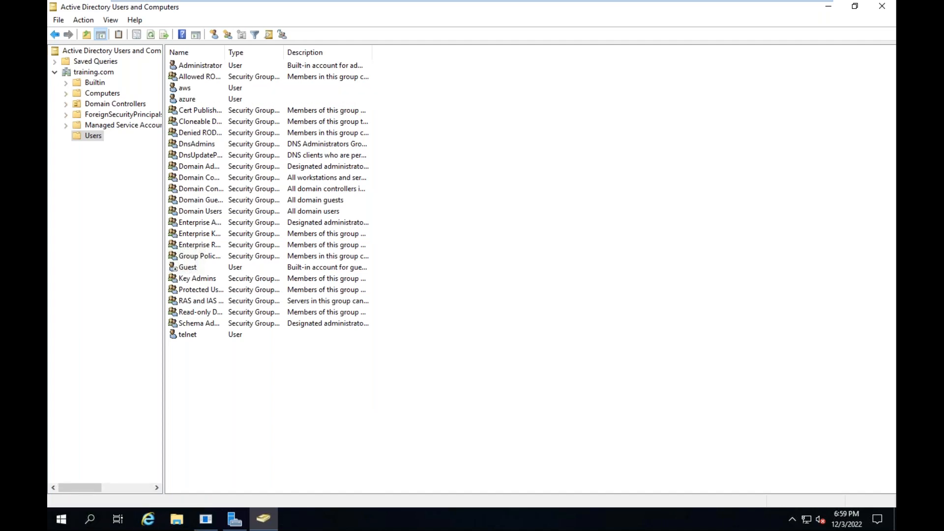
{"action": "right_click", "coordinate": [590, 179]}
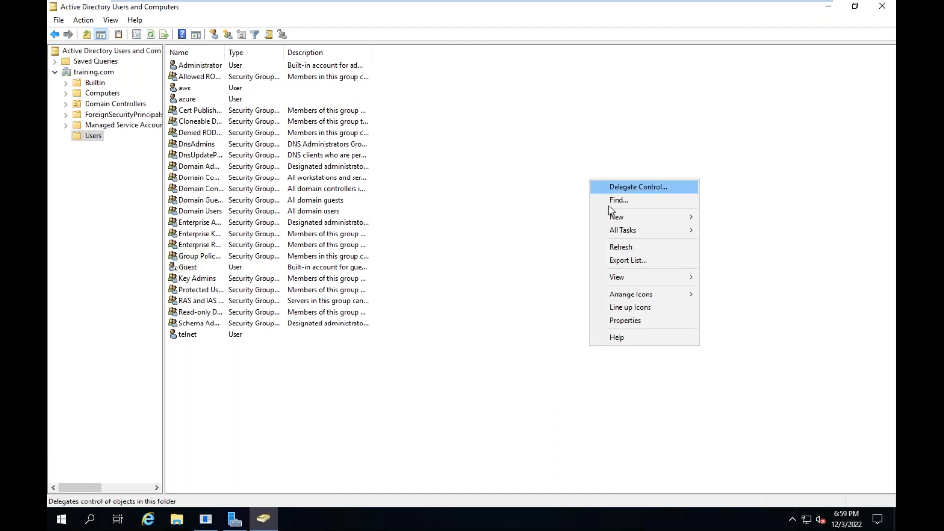
{"action": "left_click", "coordinate": [619, 245]}
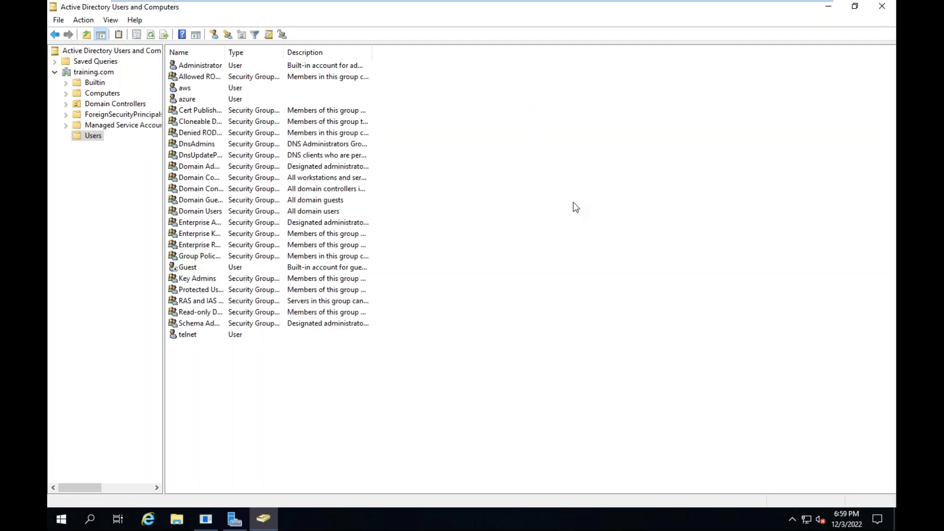
Minimize the directory console, cancel the Shutdown Event Tracker, and minimize the virtual machine window to return to the host desktop
{"action": "left_click", "coordinate": [829, 7]}
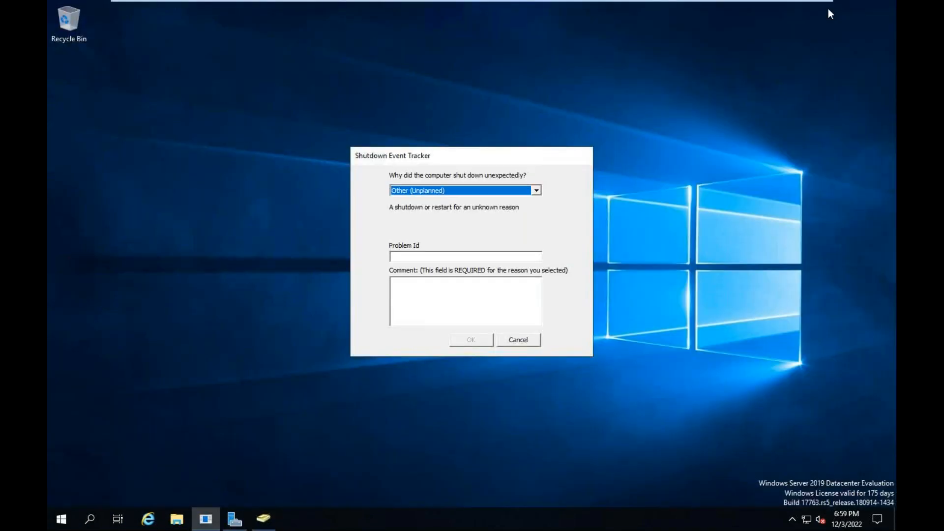
{"action": "left_click", "coordinate": [516, 341]}
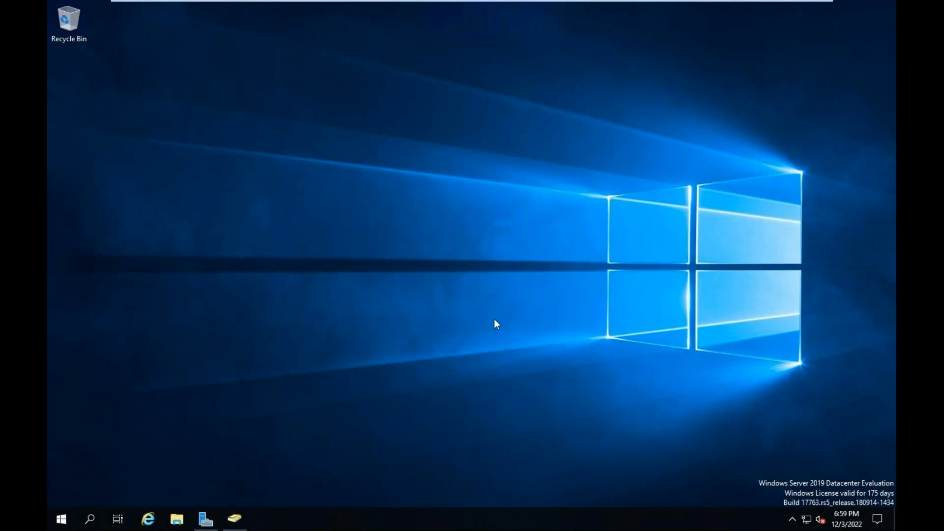
{"action": "right_click", "coordinate": [482, 248]}
{"action": "left_click", "coordinate": [501, 282]}
{"action": "mouse_move", "coordinate": [663, 2]}
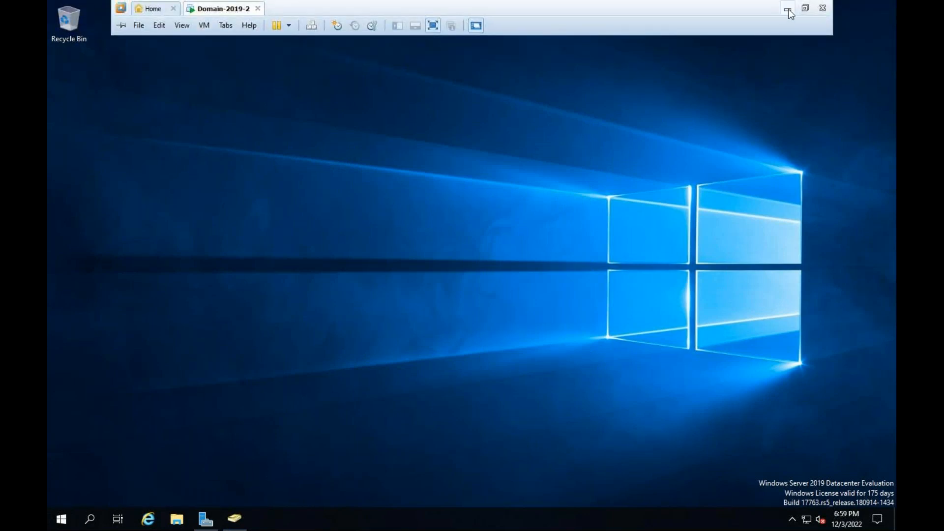
{"action": "left_click", "coordinate": [789, 10]}
{"action": "left_click_drag", "start_coordinate": [478, 94], "coordinate": [389, 104]}
{"action": "left_click", "coordinate": [676, 99]}
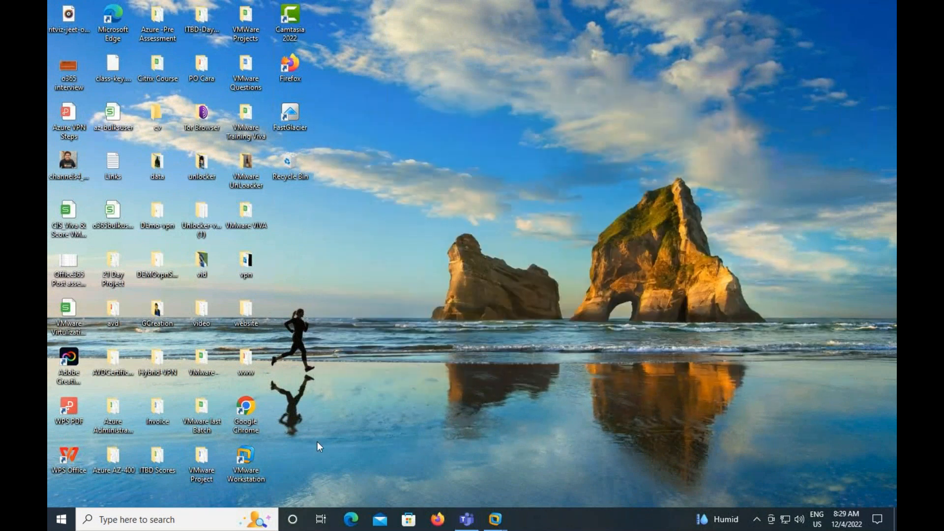
Switch to Google Chrome, go to portal.azure.com, and sign in with the first saved account
{"action": "double_click", "coordinate": [246, 413]}
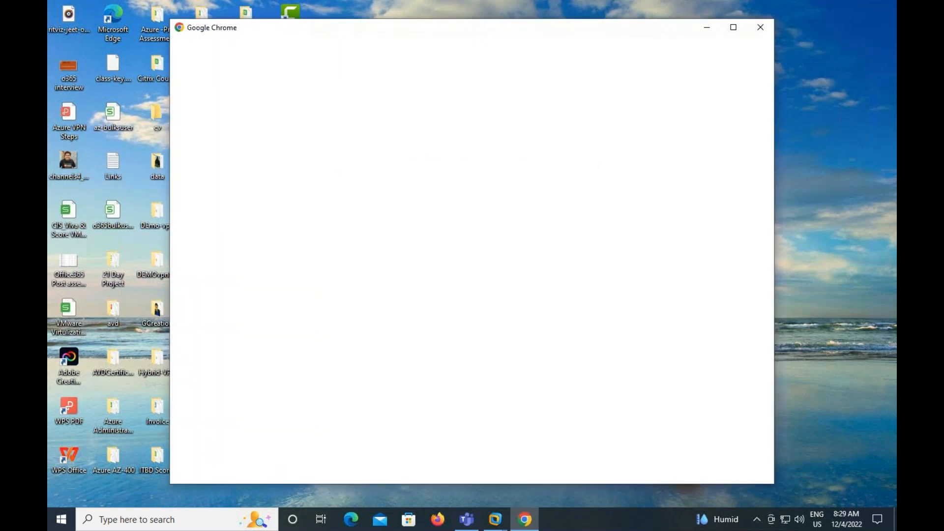
{"action": "left_click", "coordinate": [315, 304]}
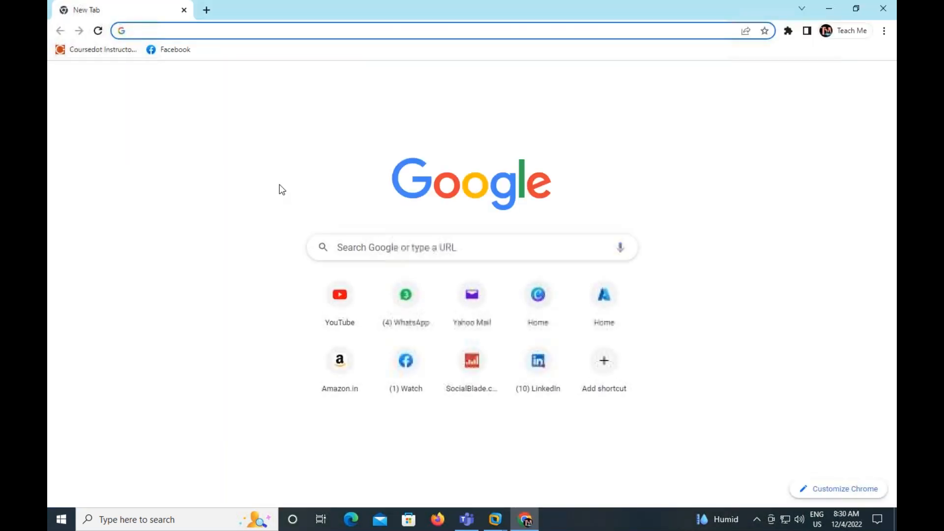
{"action": "type", "text": "portal.azure.com"}
{"action": "key", "text": "Return"}
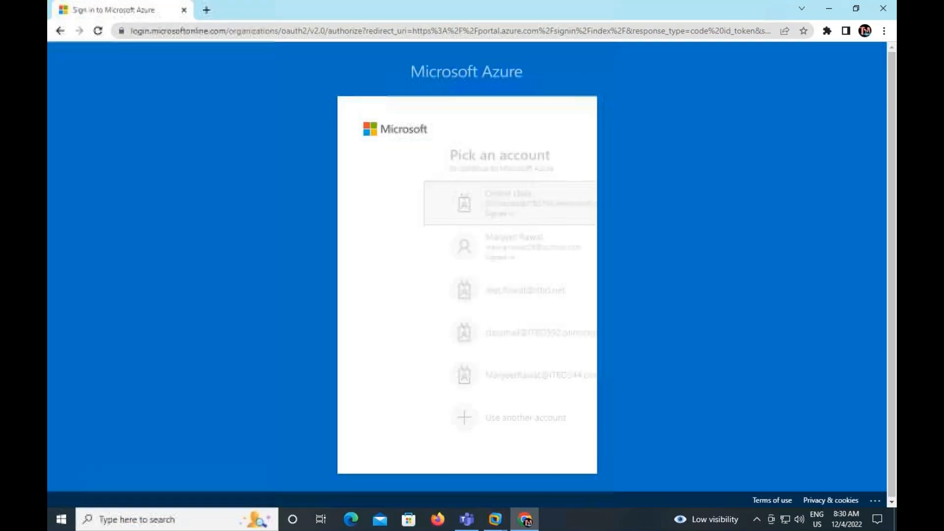
{"action": "left_click", "coordinate": [467, 203]}
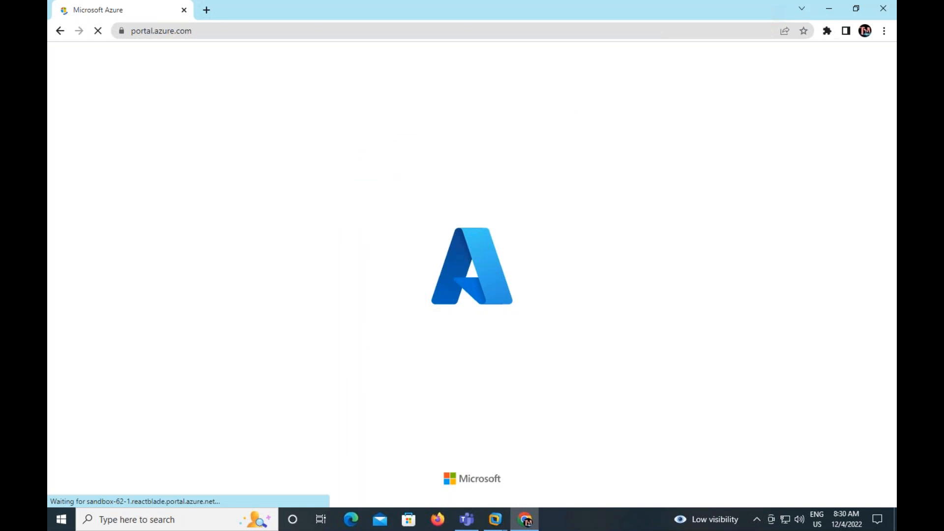
Open Azure Active Directory from the Security category of all services and show the tenant's Users list
{"action": "left_click", "coordinate": [757, 134]}
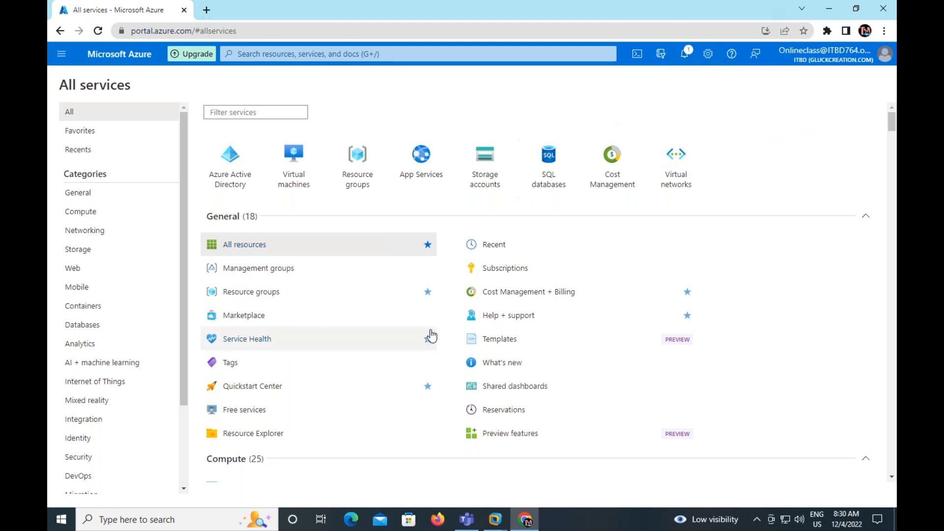
{"action": "scroll", "coordinate": [127, 440], "scroll_direction": "down", "scroll_amount": 3}
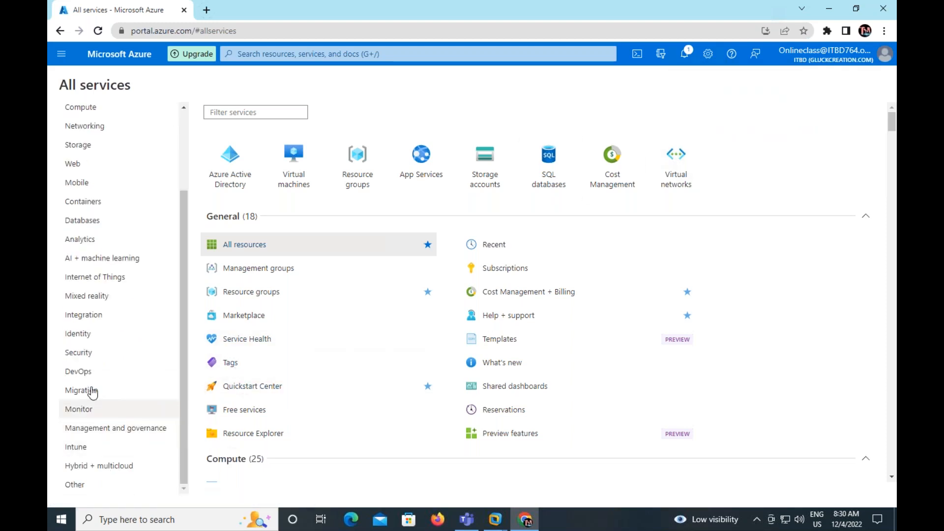
{"action": "left_click", "coordinate": [87, 353]}
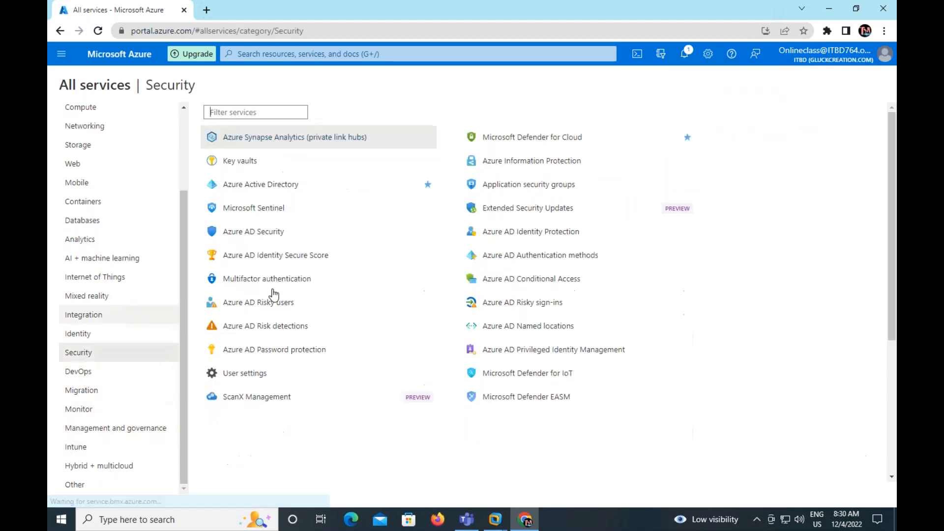
{"action": "left_click", "coordinate": [275, 185]}
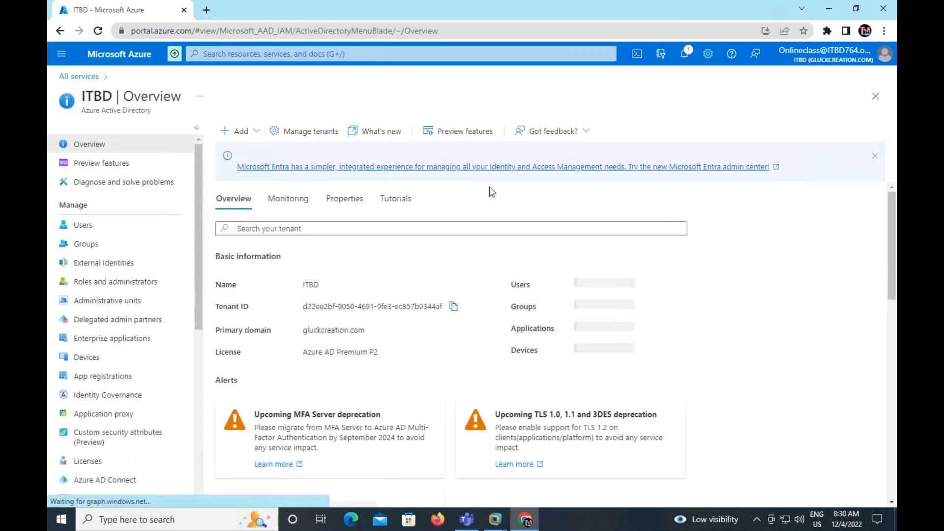
{"action": "left_click", "coordinate": [97, 225]}
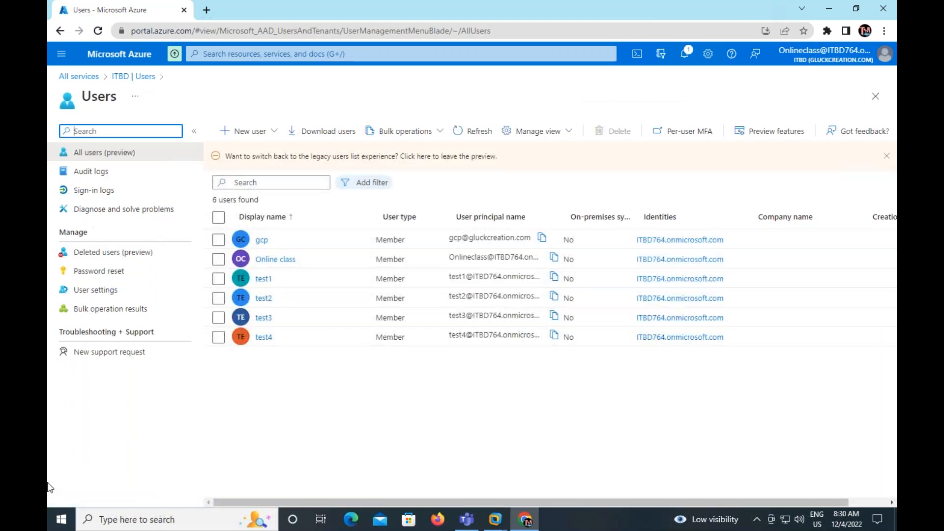
Delete the cloud users gcp, test1, test2, test3 and test4 from the tenant, and refresh the user list
{"action": "left_click", "coordinate": [219, 279]}
{"action": "left_click", "coordinate": [218, 298]}
{"action": "left_click", "coordinate": [219, 317]}
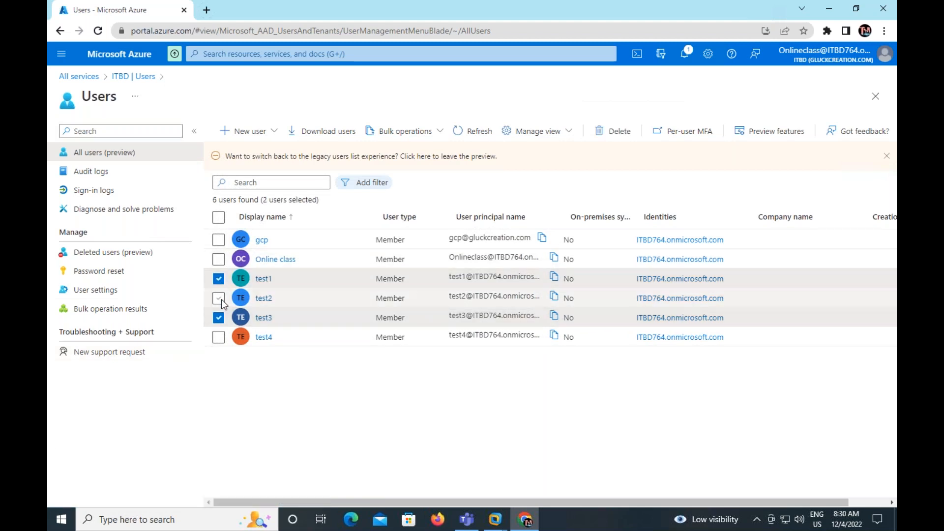
{"action": "left_click", "coordinate": [219, 339]}
{"action": "left_click", "coordinate": [219, 241]}
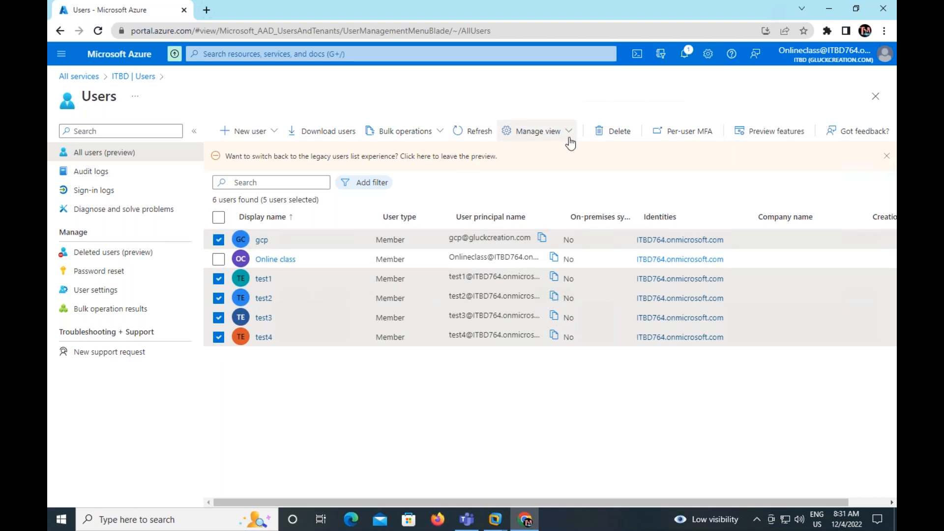
{"action": "left_click", "coordinate": [610, 131]}
{"action": "left_click", "coordinate": [246, 175]}
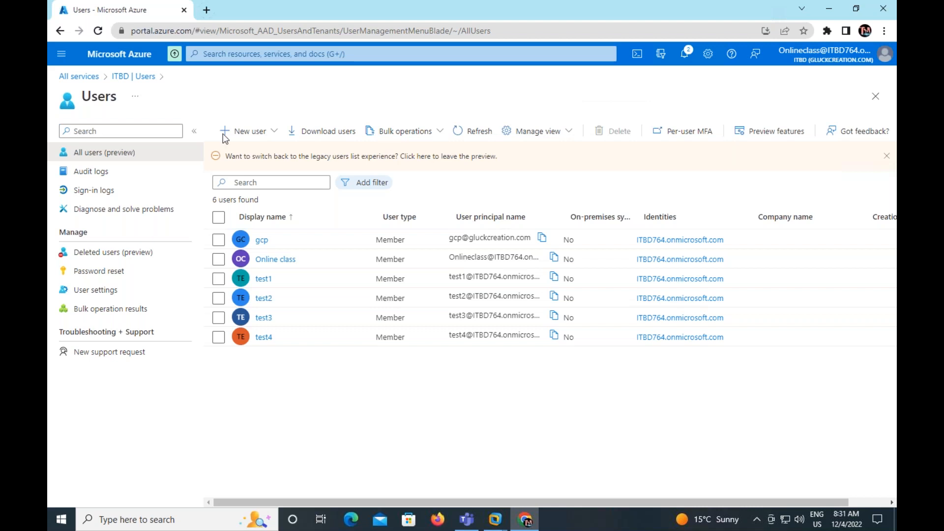
{"action": "left_click", "coordinate": [479, 132]}
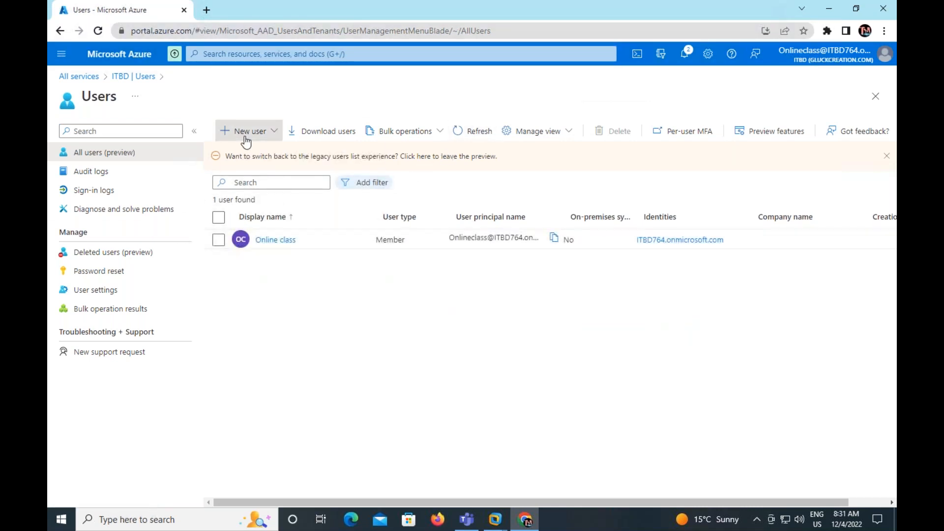
{"action": "left_click", "coordinate": [245, 139]}
{"action": "left_click", "coordinate": [252, 161]}
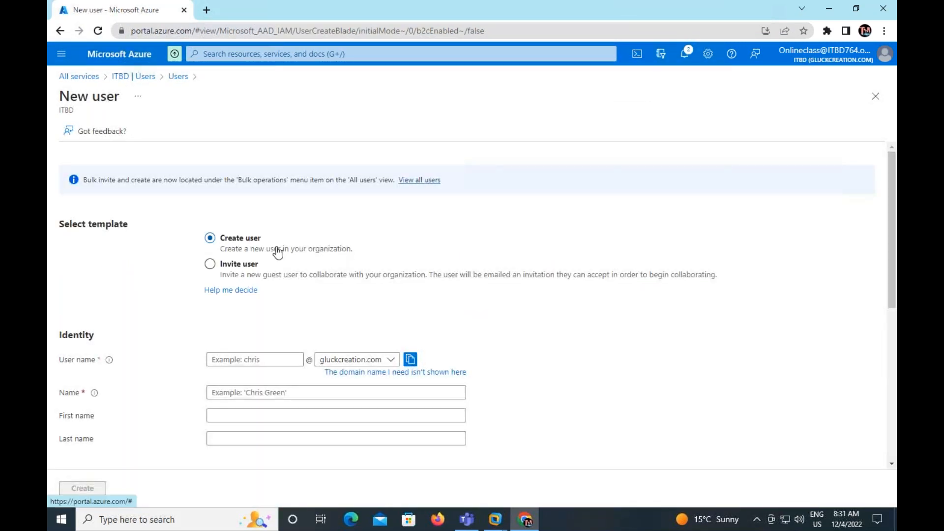
{"action": "left_click", "coordinate": [176, 77]}
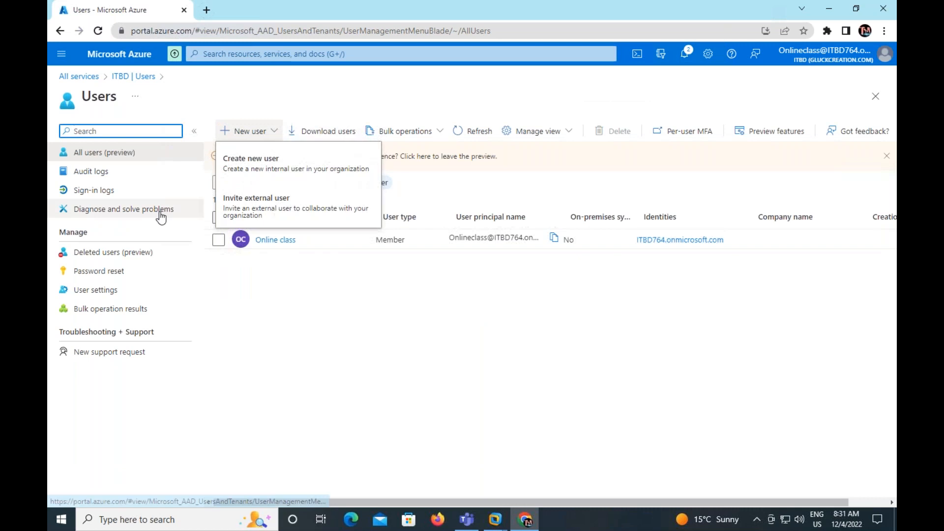
Set self-service password reset to None in the tenant's password reset properties and save the policy
{"action": "left_click", "coordinate": [99, 271]}
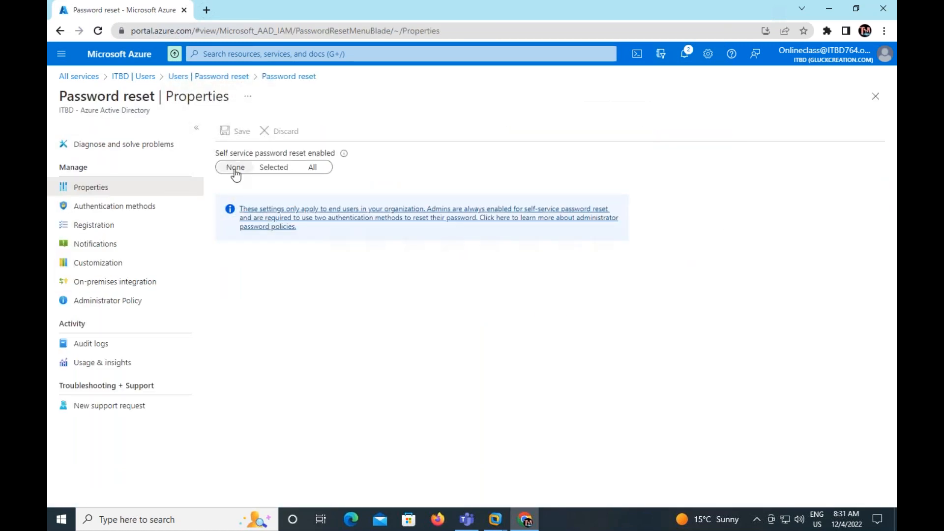
{"action": "left_click", "coordinate": [313, 167]}
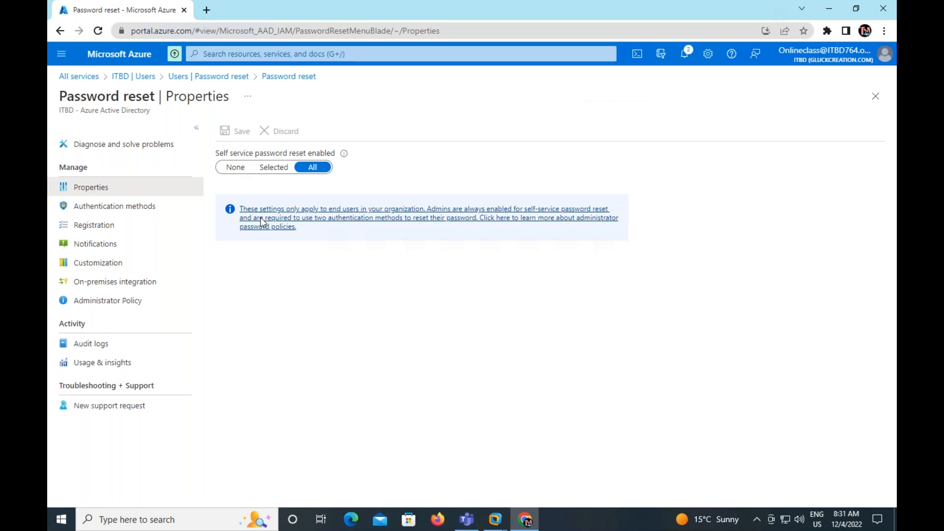
{"action": "left_click", "coordinate": [237, 166]}
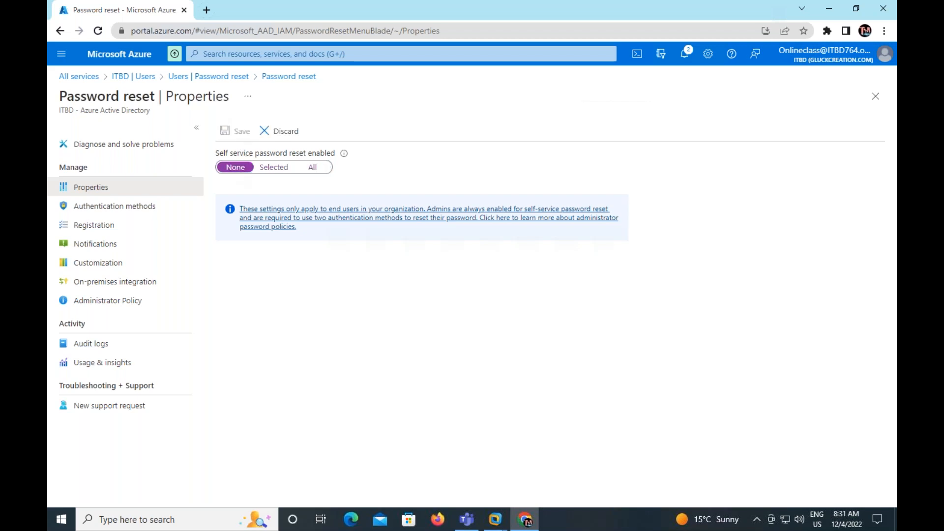
{"action": "left_click", "coordinate": [241, 132]}
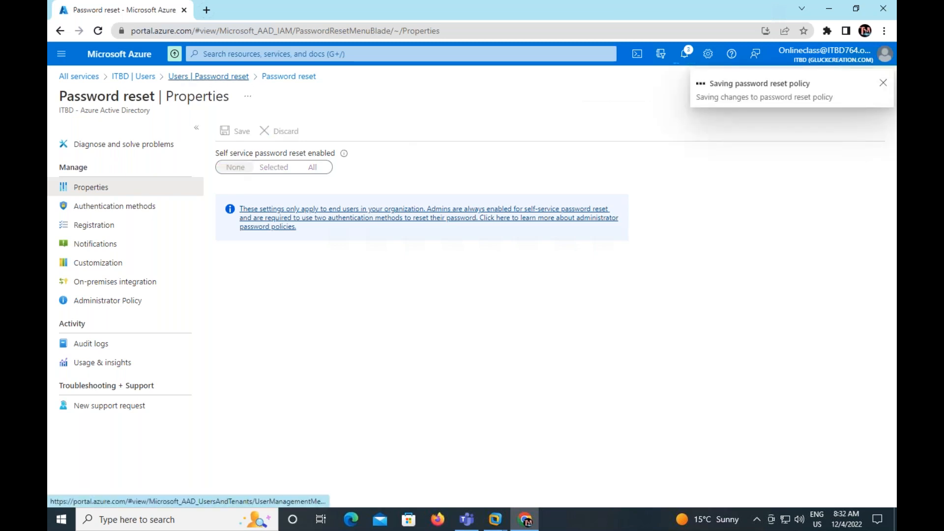
Start a new cloud user from the tenant's Users list, with gcp as both user name and name on the gluckcreation.com domain
{"action": "left_click", "coordinate": [133, 77]}
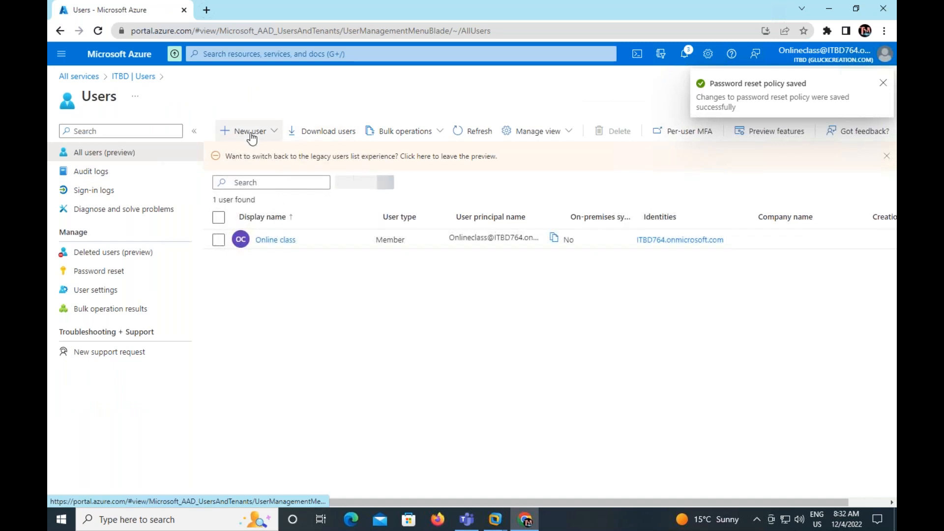
{"action": "left_click", "coordinate": [252, 138]}
{"action": "left_click", "coordinate": [276, 156]}
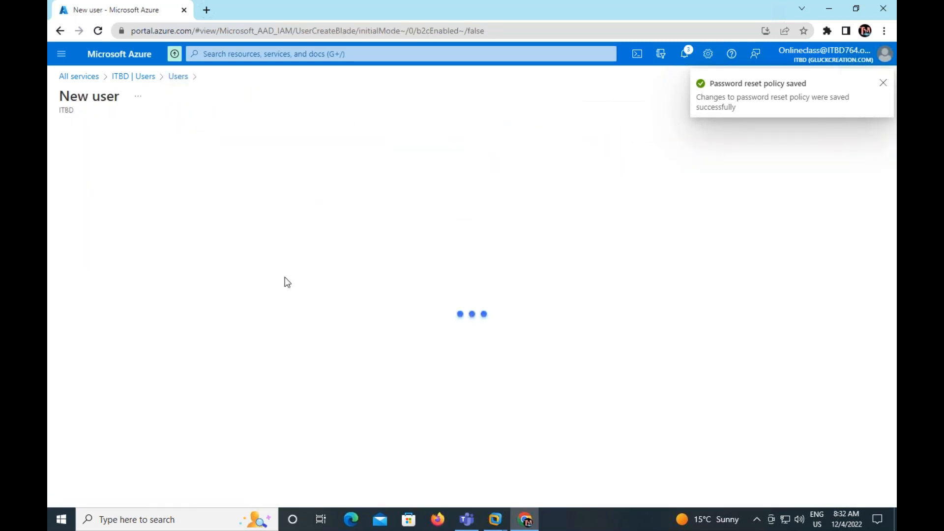
{"action": "left_click", "coordinate": [245, 359]}
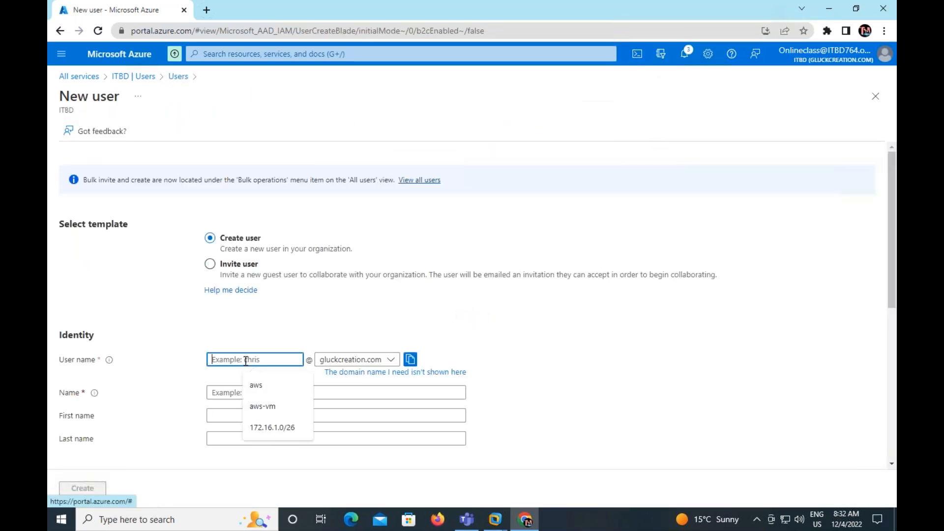
{"action": "type", "text": "gcp"}
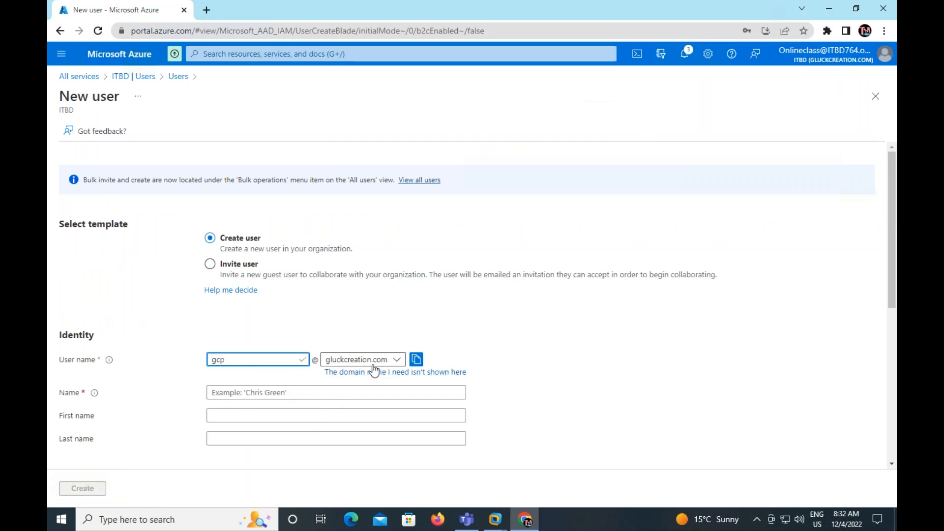
{"action": "left_click", "coordinate": [253, 392]}
{"action": "type", "text": "gcp"}
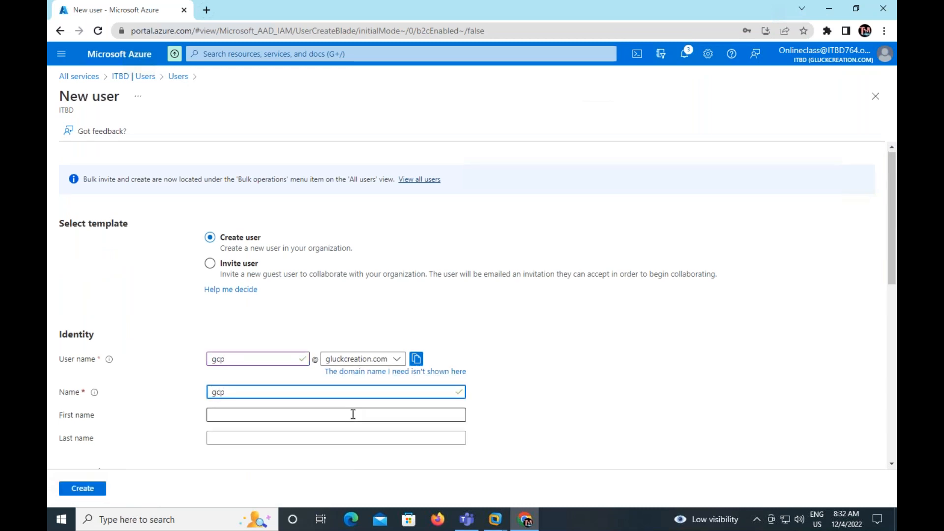
Show and copy the auto-generated initial password, and create the gcp user
{"action": "scroll", "coordinate": [352, 413], "scroll_direction": "down", "scroll_amount": 4}
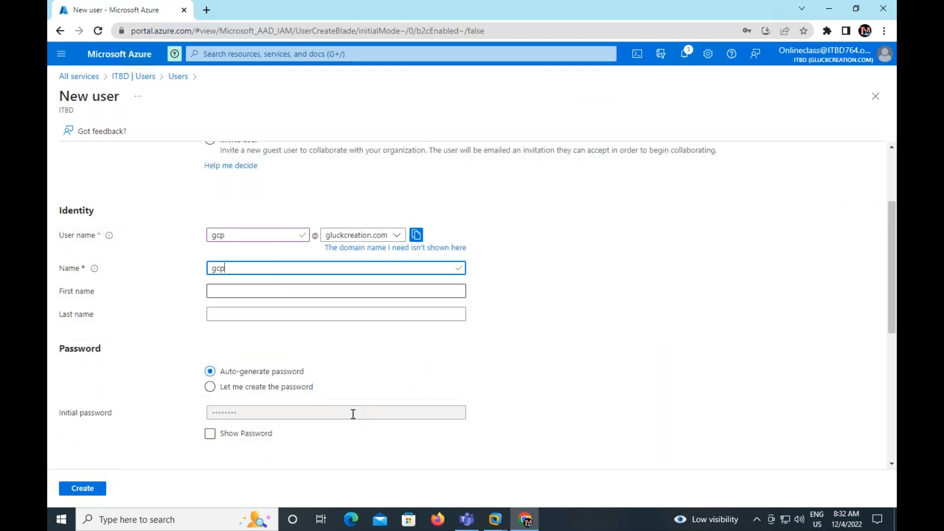
{"action": "left_click", "coordinate": [211, 327]}
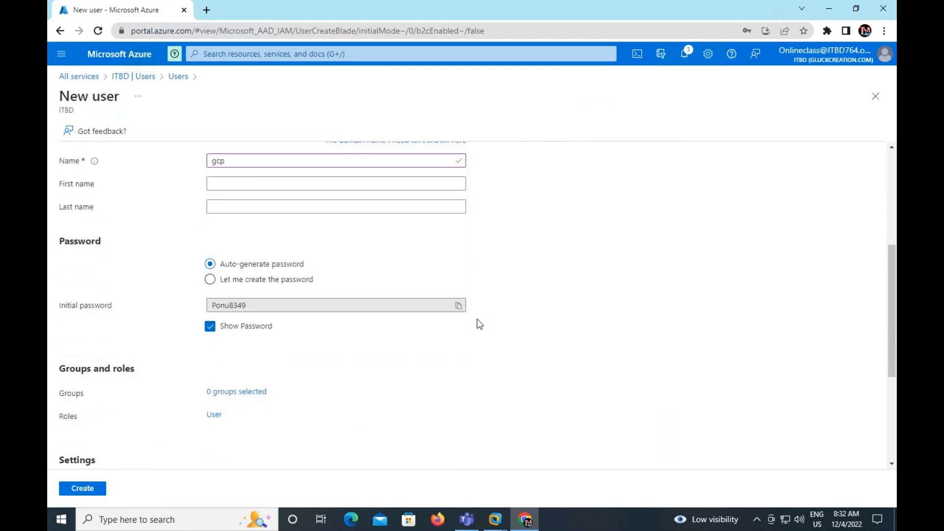
{"action": "left_click", "coordinate": [459, 305]}
{"action": "left_click", "coordinate": [83, 489]}
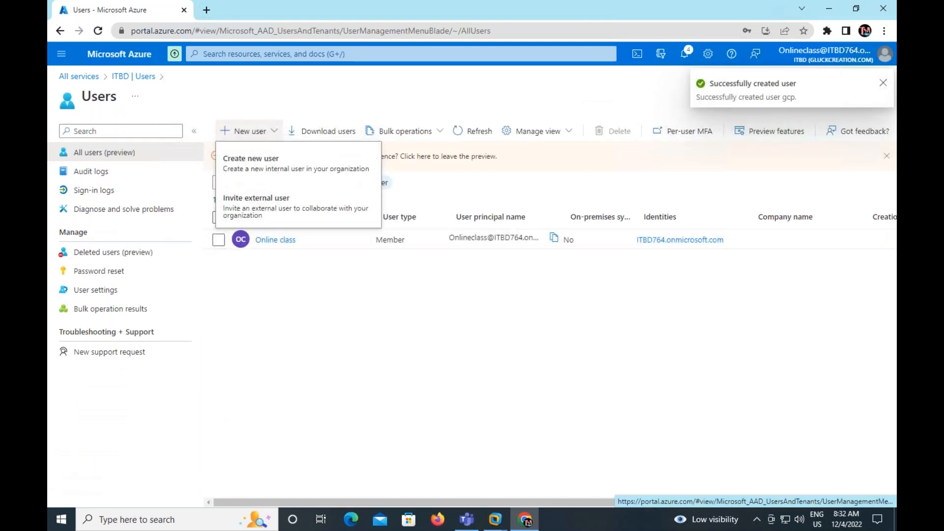
Refresh the tenant's Users list until the new gcp account is listed
{"action": "left_click", "coordinate": [350, 353]}
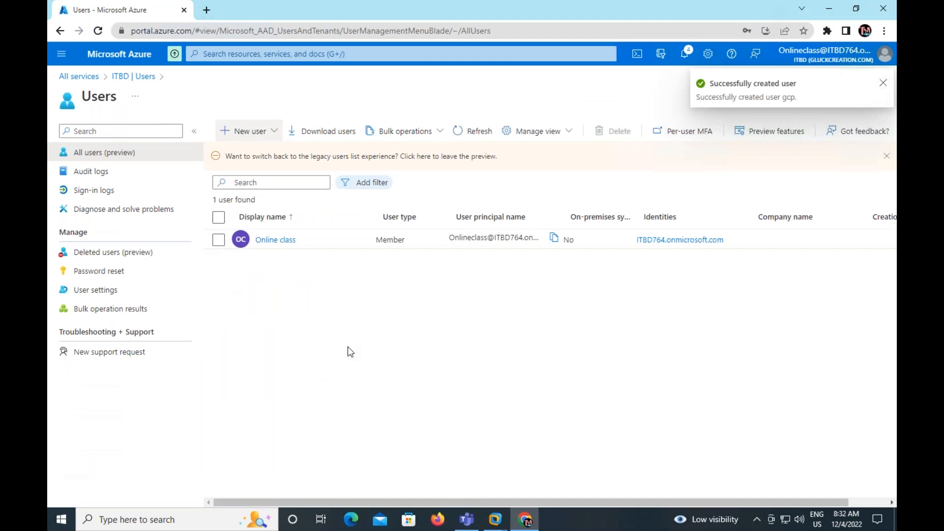
{"action": "left_click", "coordinate": [489, 140]}
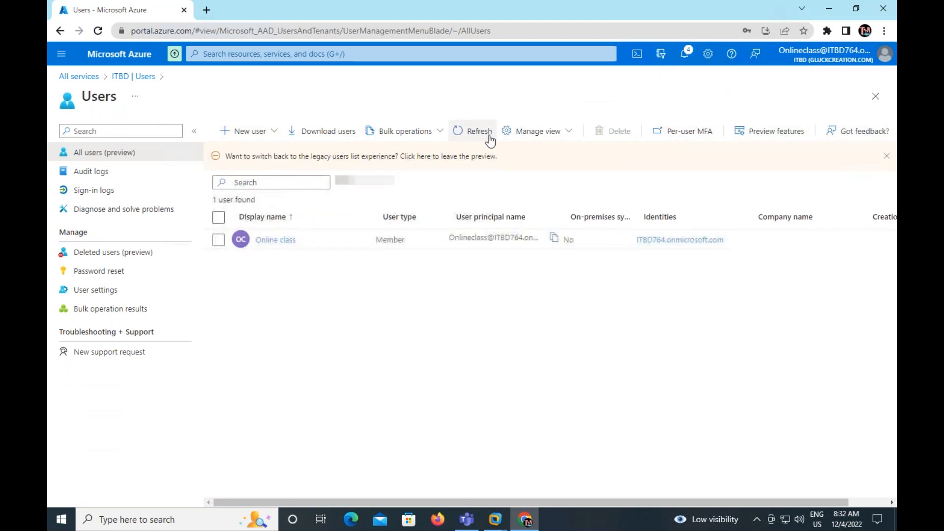
{"action": "left_click", "coordinate": [467, 141]}
{"action": "left_click", "coordinate": [466, 141]}
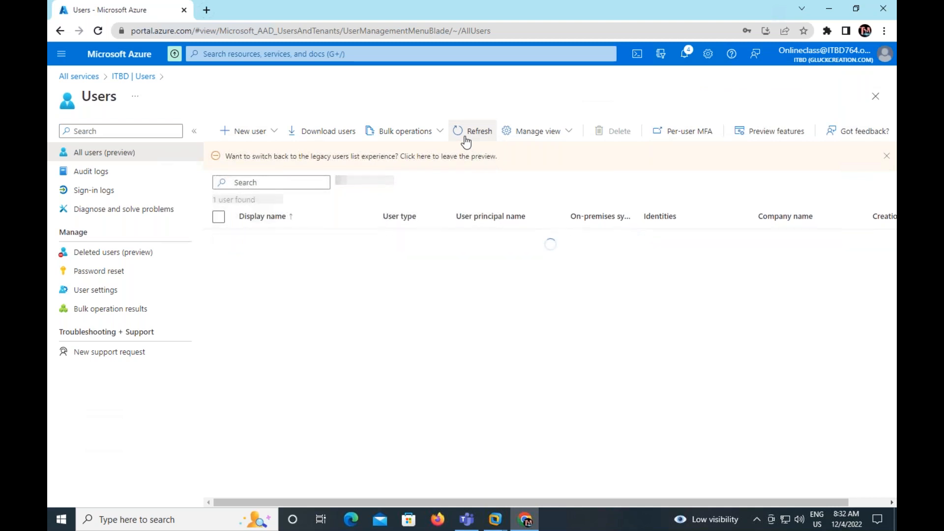
{"action": "left_click", "coordinate": [466, 141]}
{"action": "left_click", "coordinate": [464, 135]}
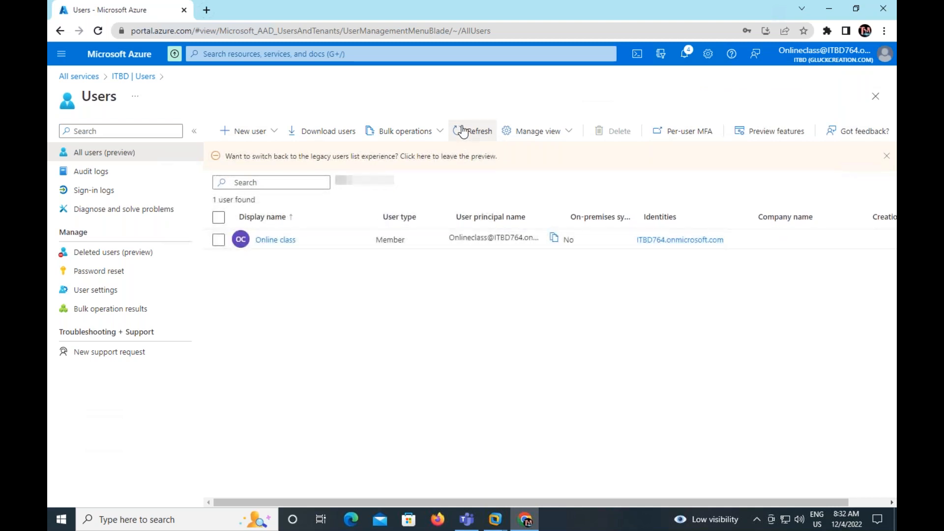
{"action": "left_click", "coordinate": [463, 132]}
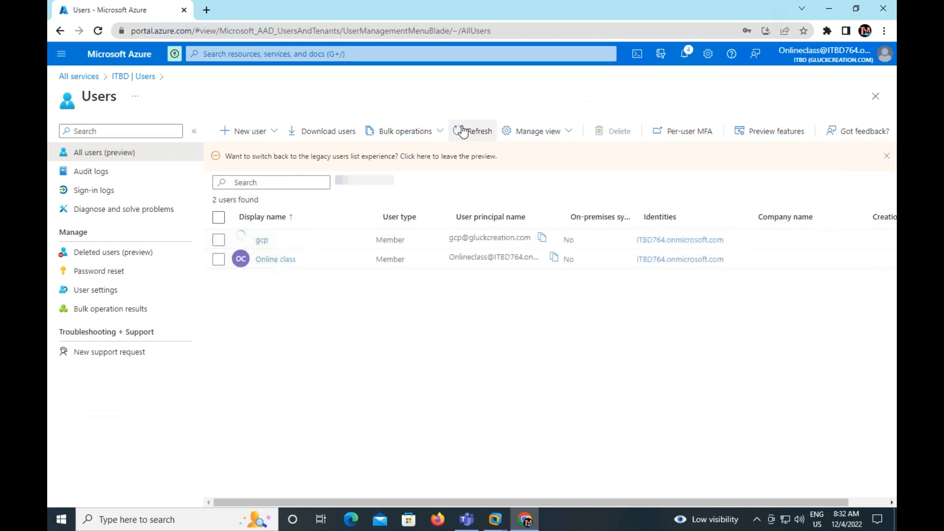
Assign the Global Administrator directory role to the gcp user and refresh its assigned roles
{"action": "left_click", "coordinate": [262, 244]}
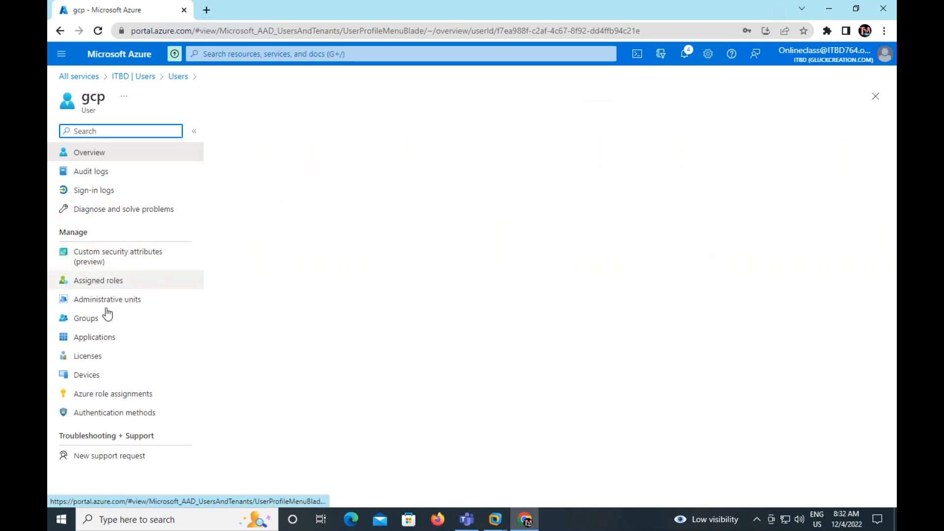
{"action": "left_click", "coordinate": [93, 280]}
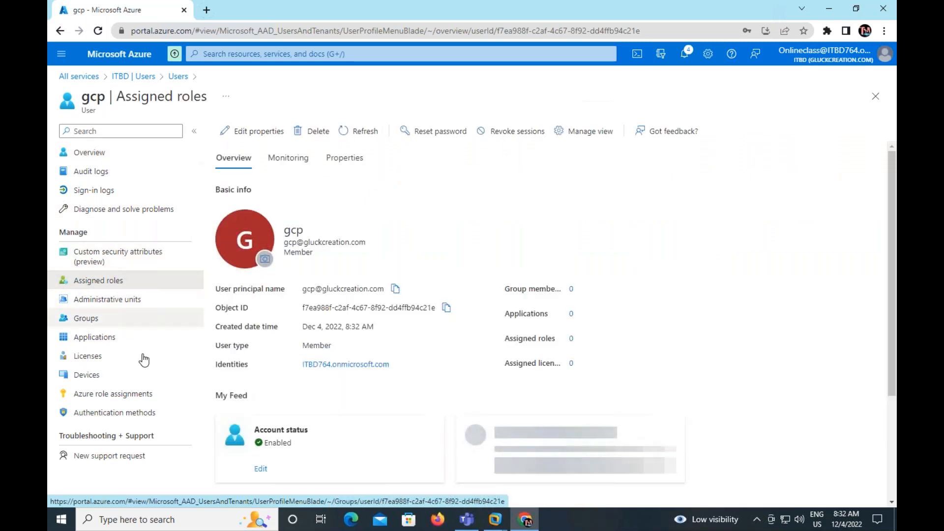
{"action": "left_click", "coordinate": [116, 280]}
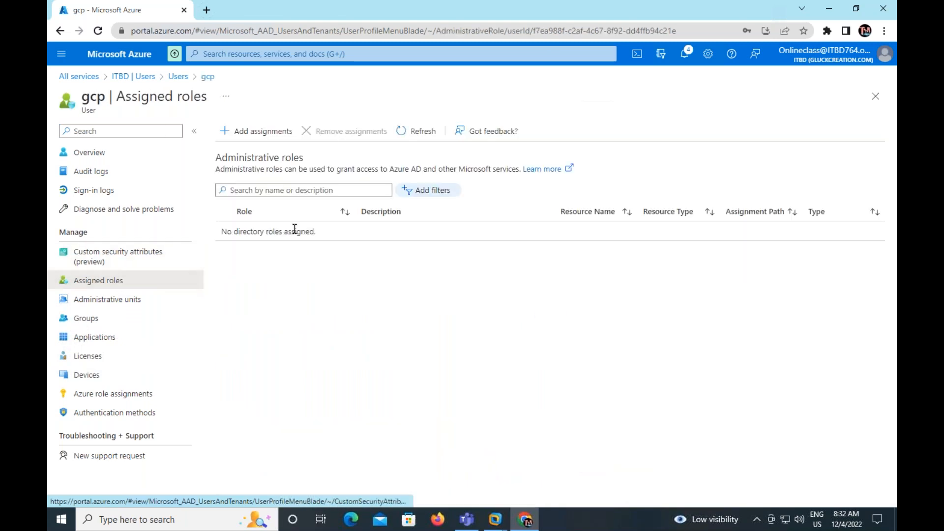
{"action": "left_click", "coordinate": [251, 131]}
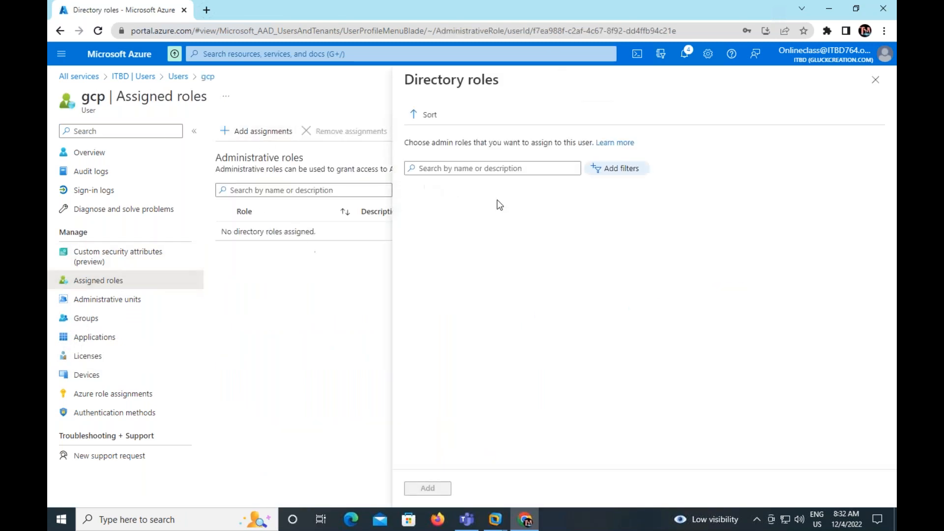
{"action": "left_click", "coordinate": [441, 169]}
{"action": "type", "text": "glo"}
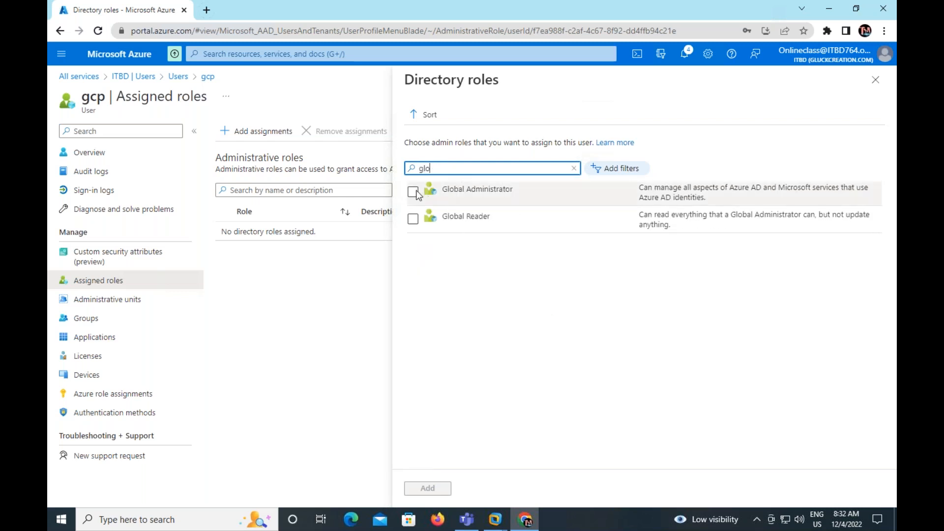
{"action": "left_click", "coordinate": [414, 192]}
{"action": "left_click", "coordinate": [423, 486]}
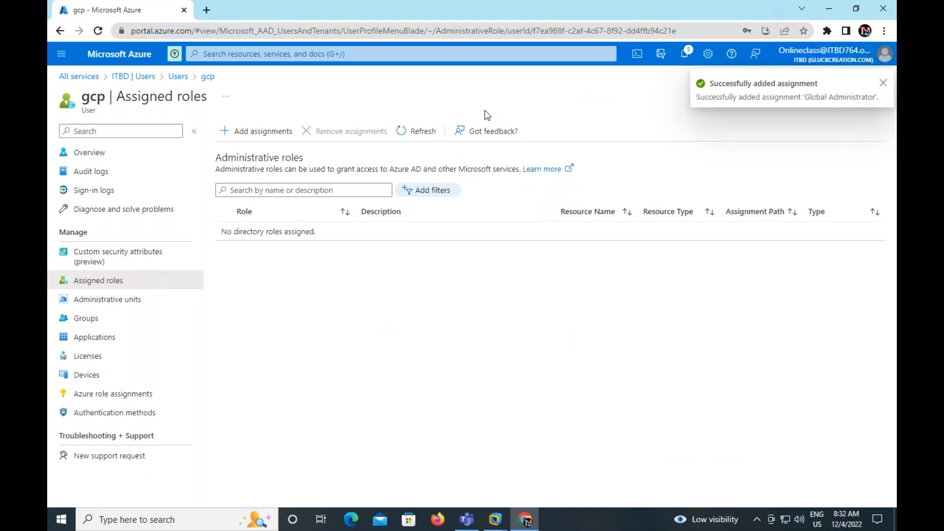
{"action": "left_click", "coordinate": [415, 130]}
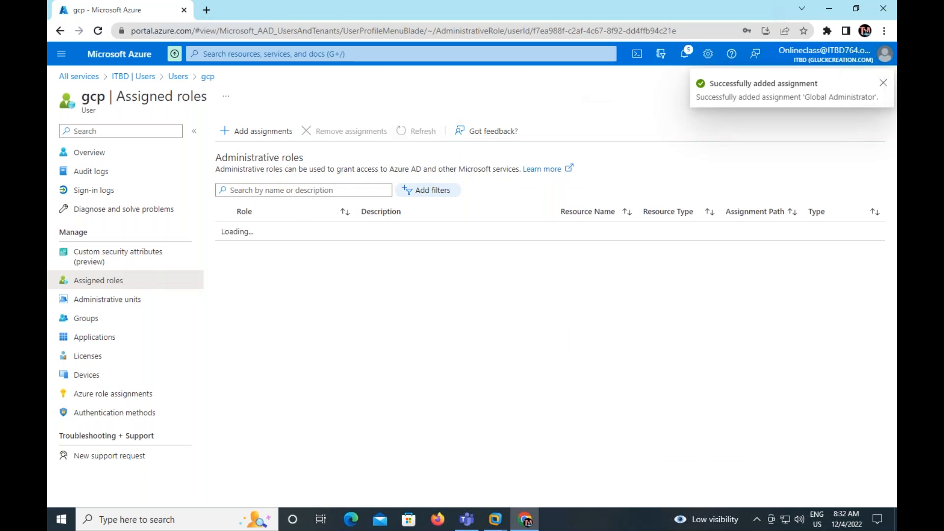
Open an Incognito browser window and go to portal.azure.com
{"action": "left_click", "coordinate": [206, 9]}
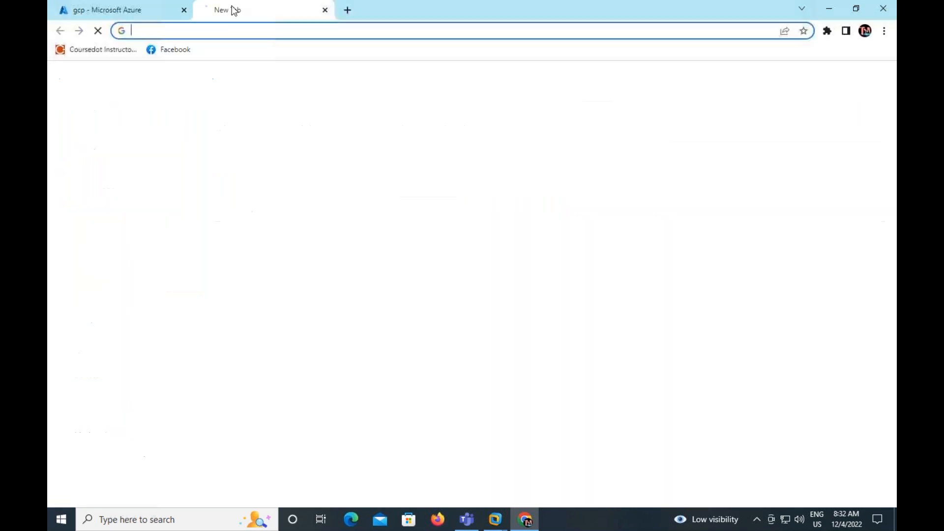
{"action": "left_click", "coordinate": [885, 30]}
{"action": "left_click", "coordinate": [787, 78]}
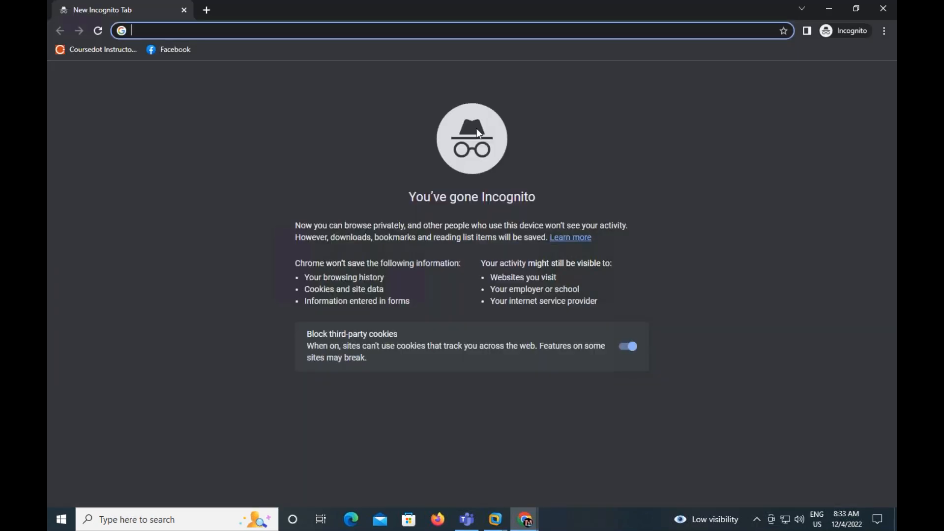
{"action": "type", "text": "portal.azure.com"}
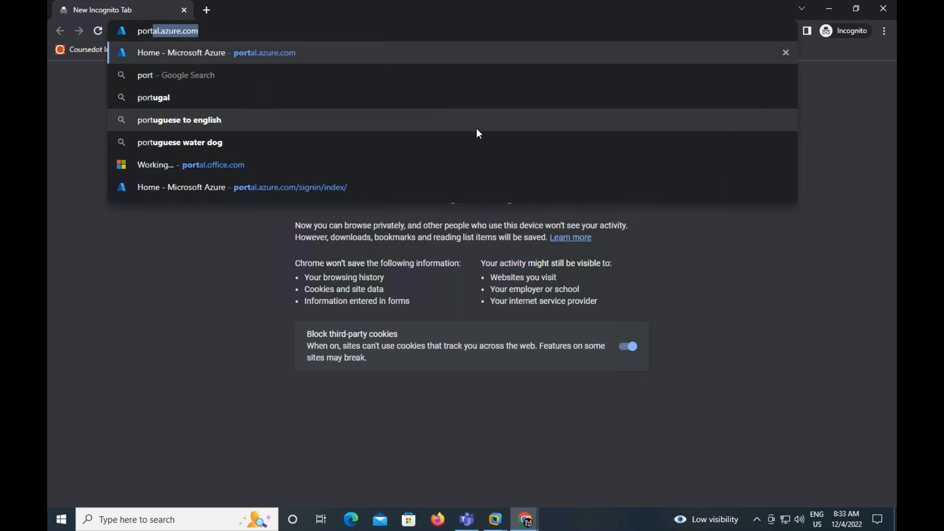
{"action": "key", "text": "Return"}
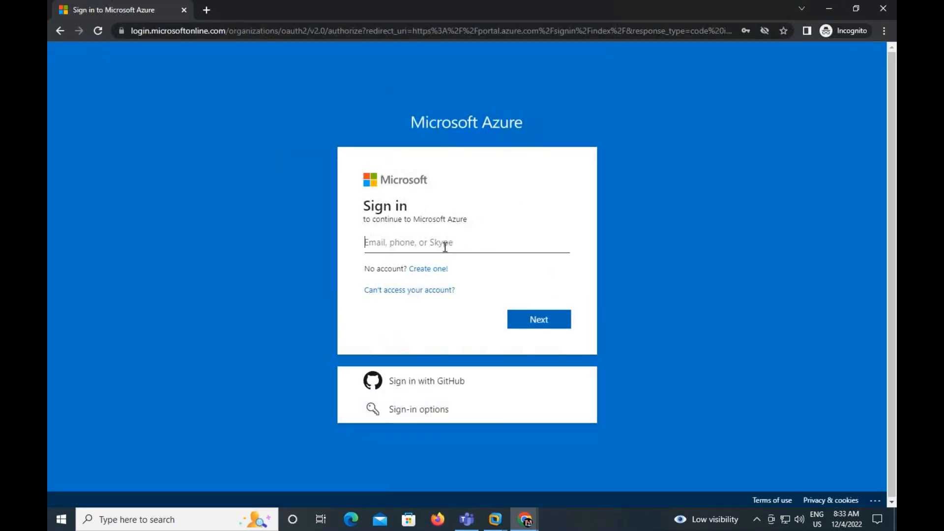
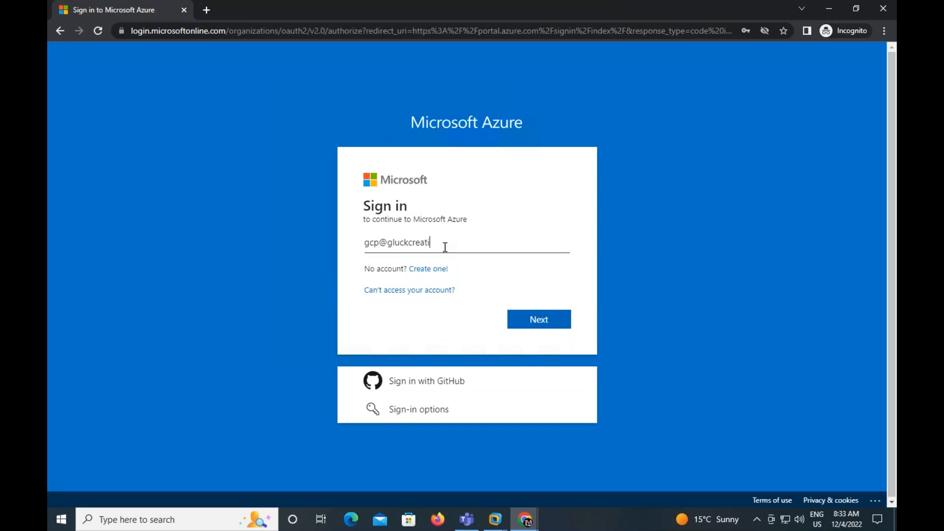
Sign in to Microsoft Azure as the gcp user with its account e-mail and the copied initial password
{"action": "key", "text": "Return"}
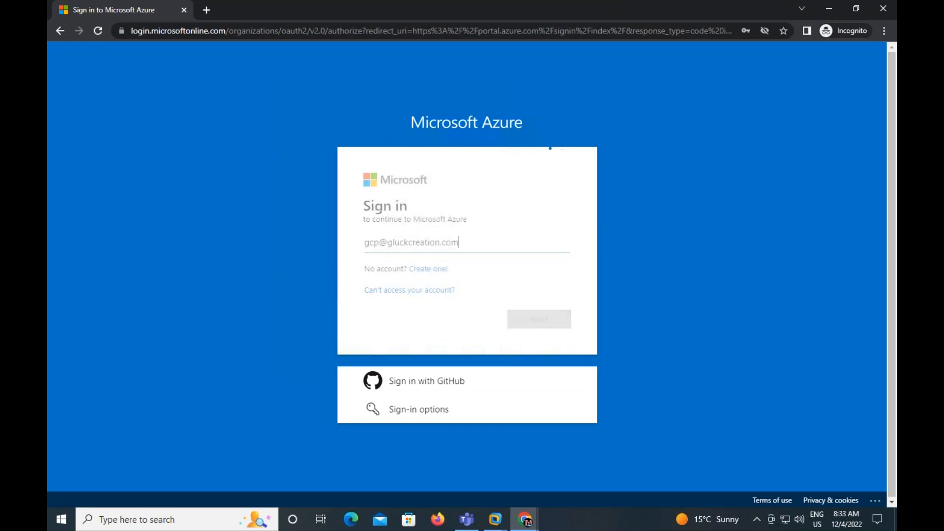
{"action": "key", "text": "ctrl+v"}
{"action": "left_click", "coordinate": [536, 345]}
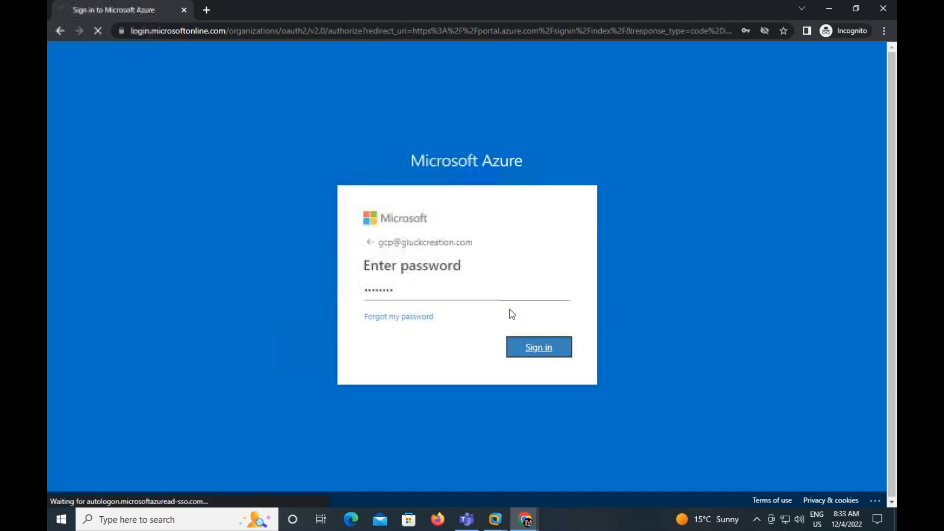
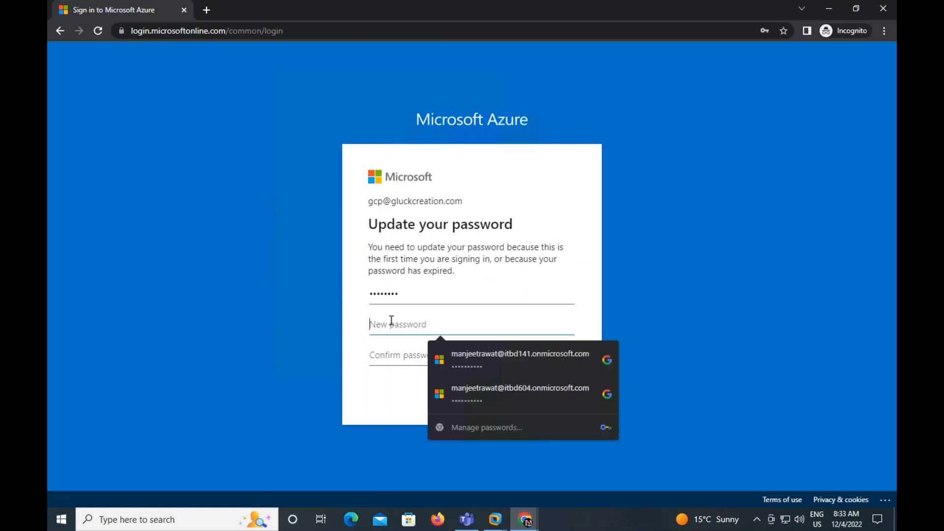
Set and confirm a new password for the gcp account on the Update your password page and sign in
{"action": "type", "text": "a"}
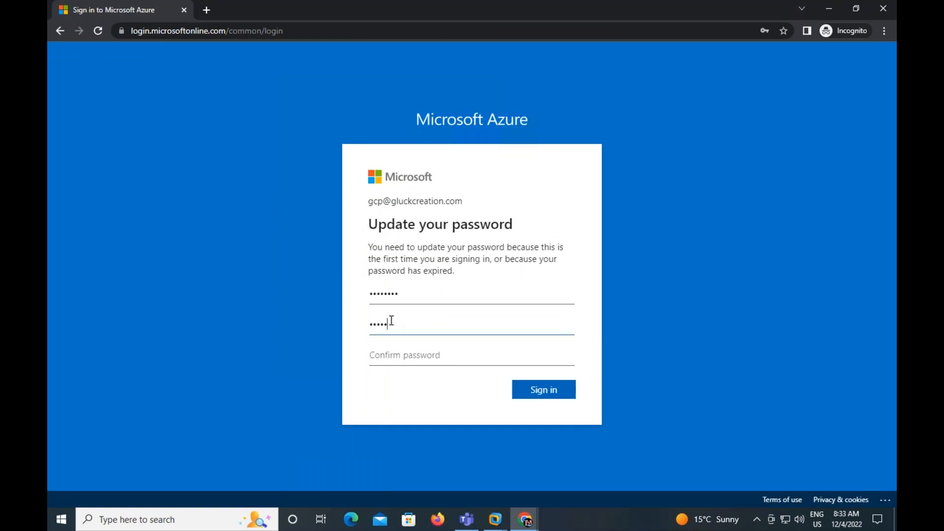
{"action": "type", "text": "a"}
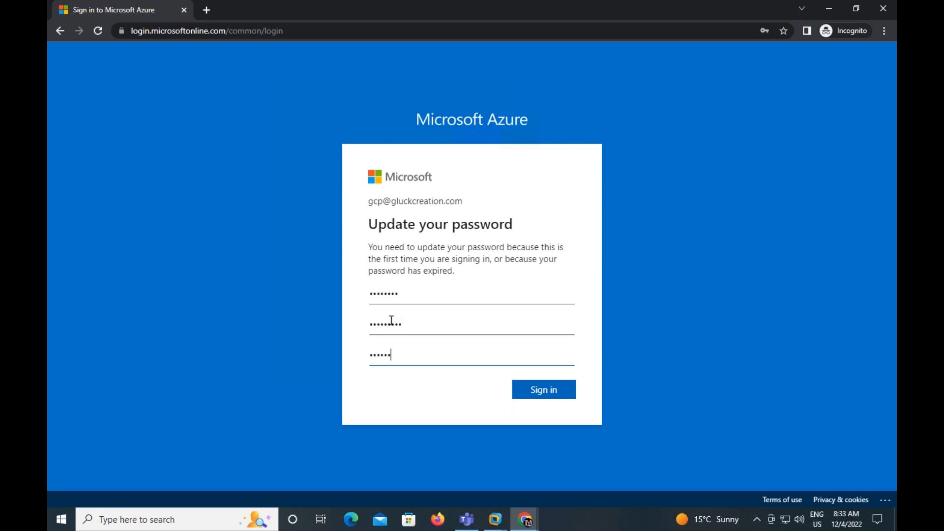
{"action": "left_click", "coordinate": [554, 391]}
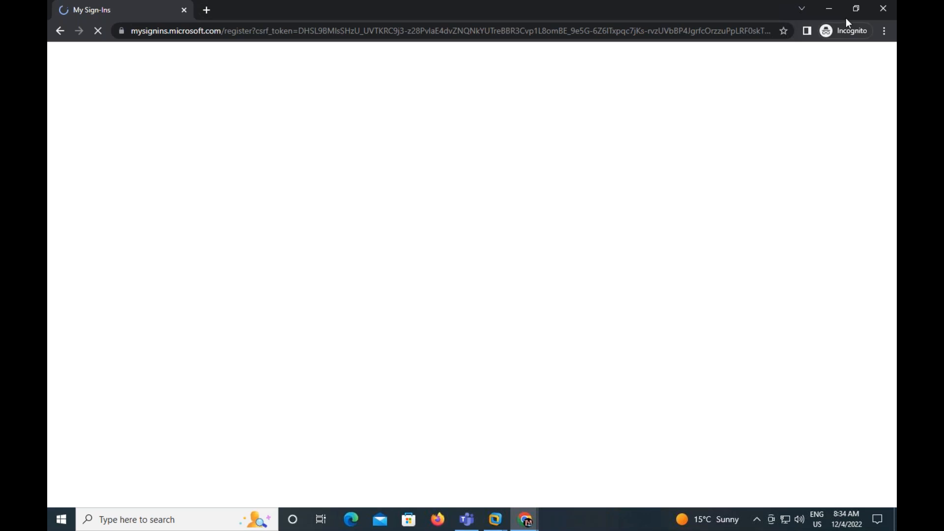
{"action": "left_click", "coordinate": [835, 10]}
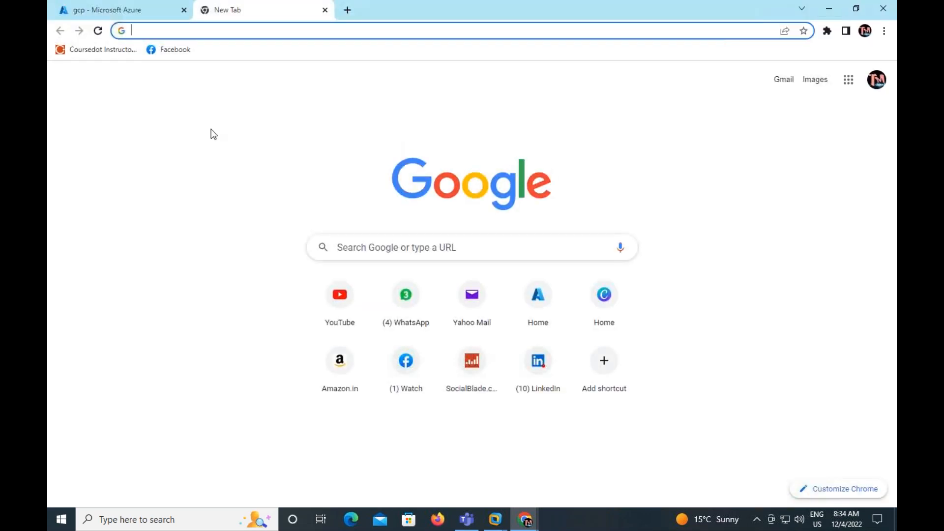
{"action": "left_click", "coordinate": [139, 12]}
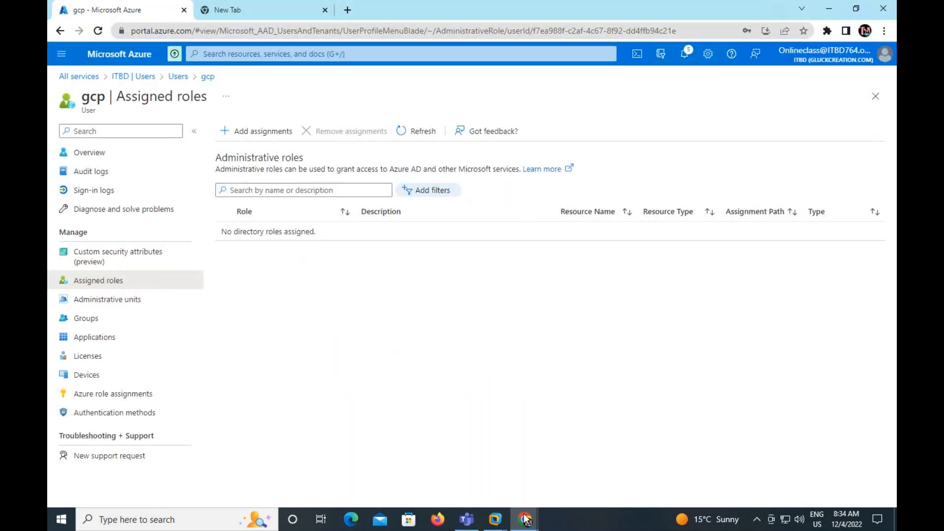
{"action": "mouse_move", "coordinate": [526, 525]}
{"action": "left_click", "coordinate": [583, 462]}
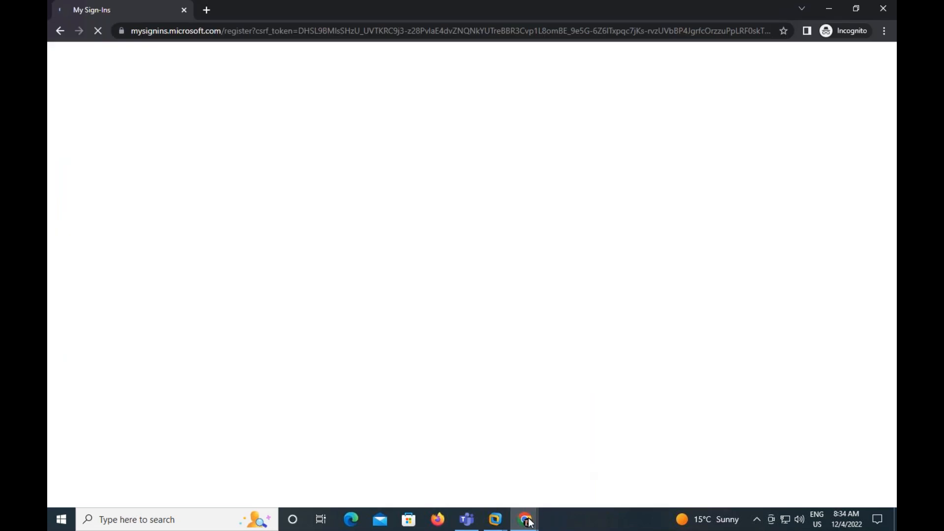
Switch to the Windows Server virtual machine and turn off IE Enhanced Security Configuration for administrators and users in Server Manager's Local Server properties
{"action": "left_click", "coordinate": [551, 446]}
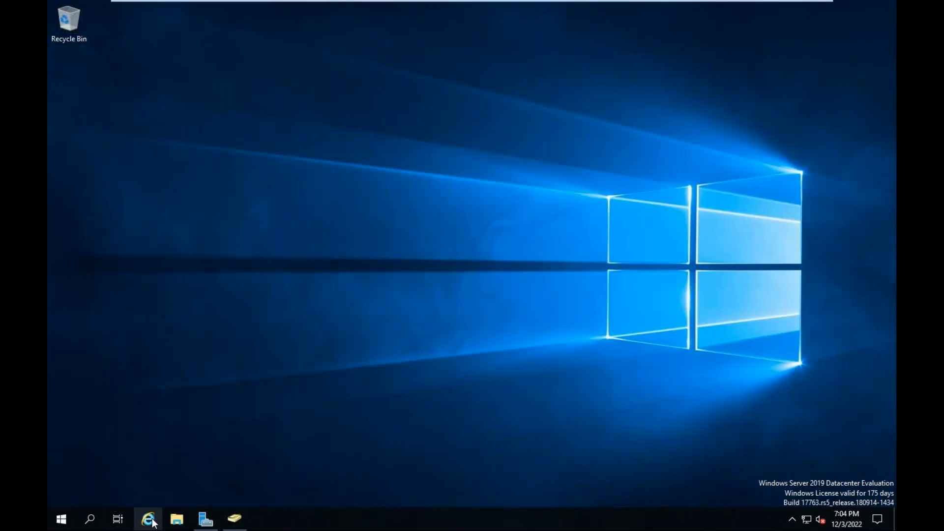
{"action": "left_click", "coordinate": [206, 519]}
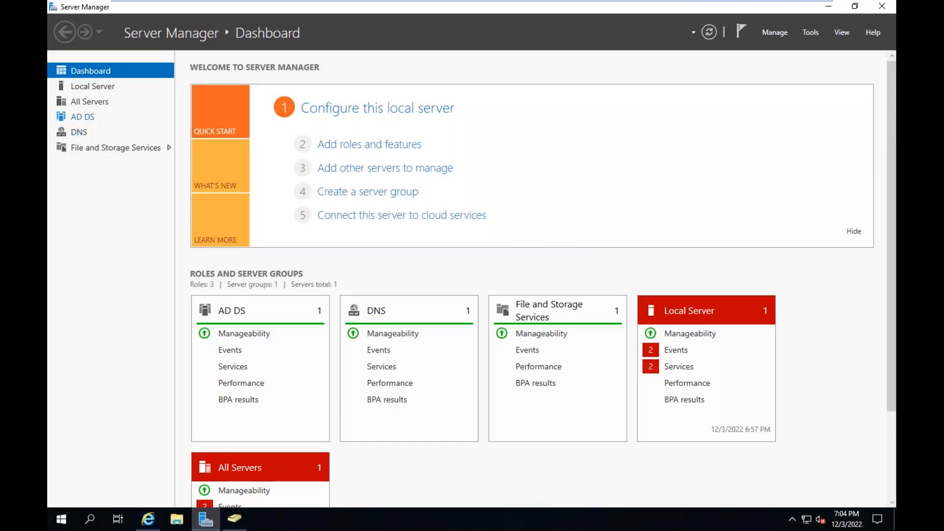
{"action": "left_click", "coordinate": [94, 88]}
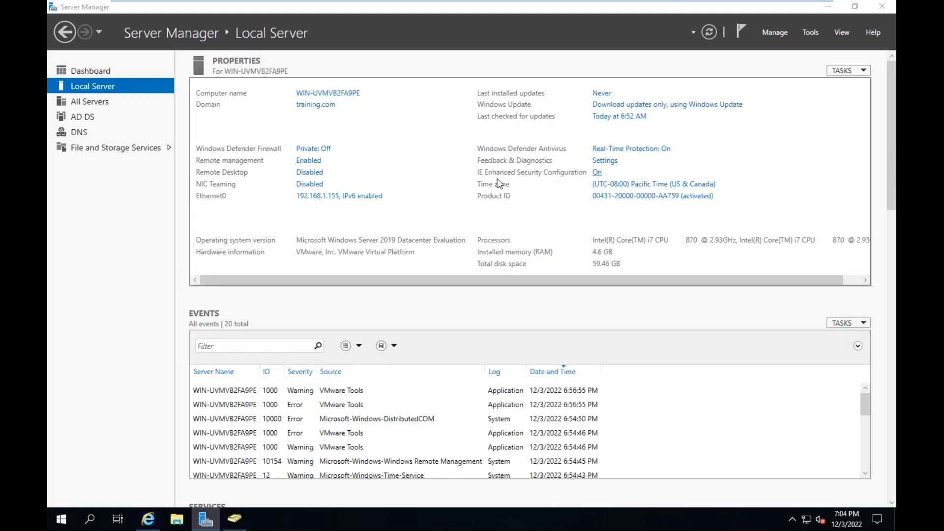
{"action": "left_click", "coordinate": [396, 243]}
{"action": "left_click", "coordinate": [395, 313]}
{"action": "left_click", "coordinate": [516, 372]}
{"action": "left_click", "coordinate": [884, 9]}
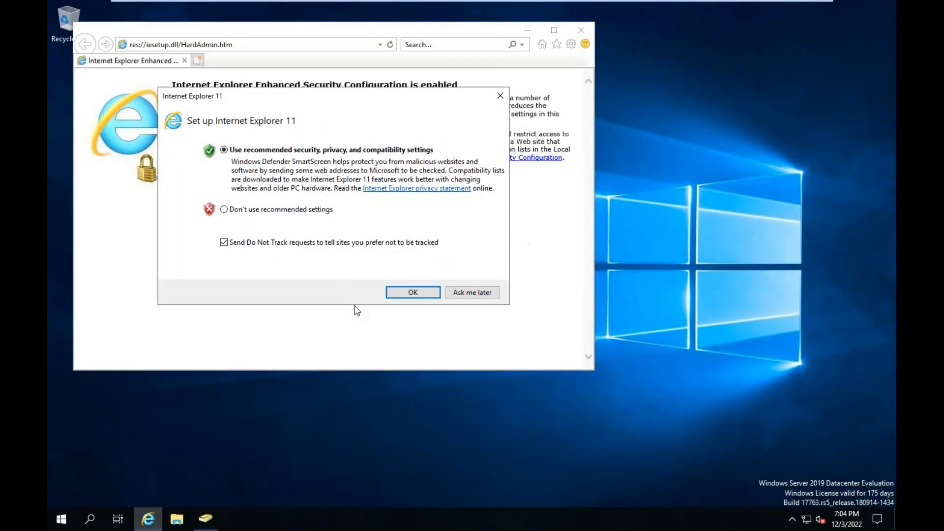
Accept Internet Explorer's recommended settings and search the web for "download azure ad connect"
{"action": "left_click", "coordinate": [413, 293]}
{"action": "left_click", "coordinate": [235, 45]}
{"action": "type", "text": "download azure ad co"}
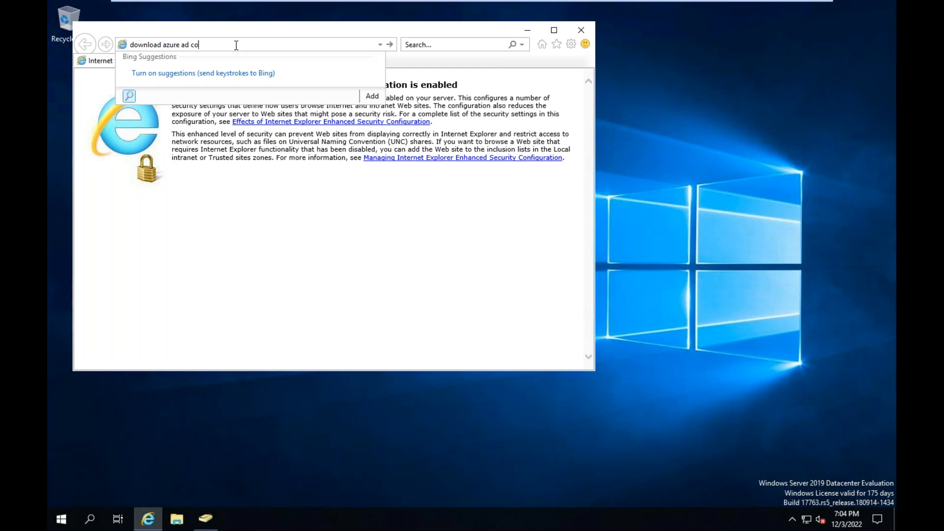
{"action": "type", "text": "nnect"}
{"action": "key", "text": "Return"}
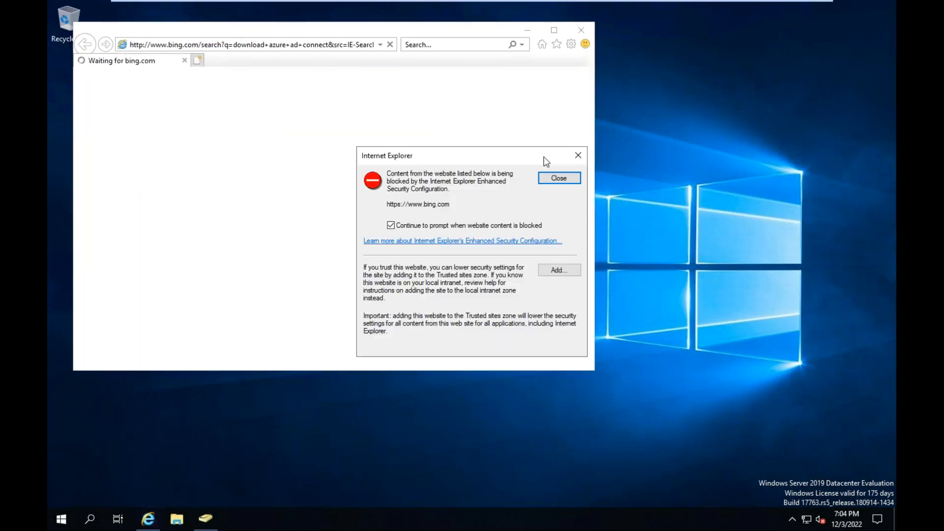
{"action": "left_click", "coordinate": [556, 180]}
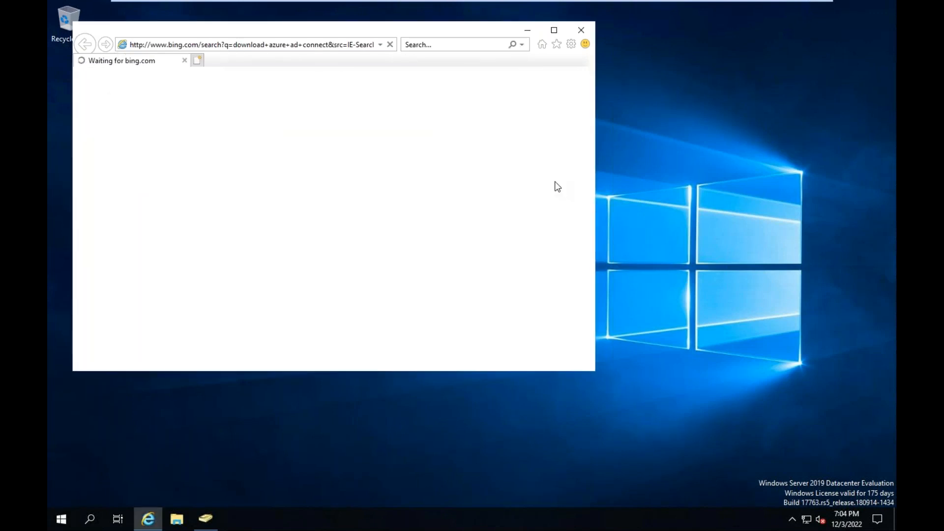
Maximize the browser and open Microsoft's Azure Active Directory Connect download page from the first search result
{"action": "left_click", "coordinate": [555, 30]}
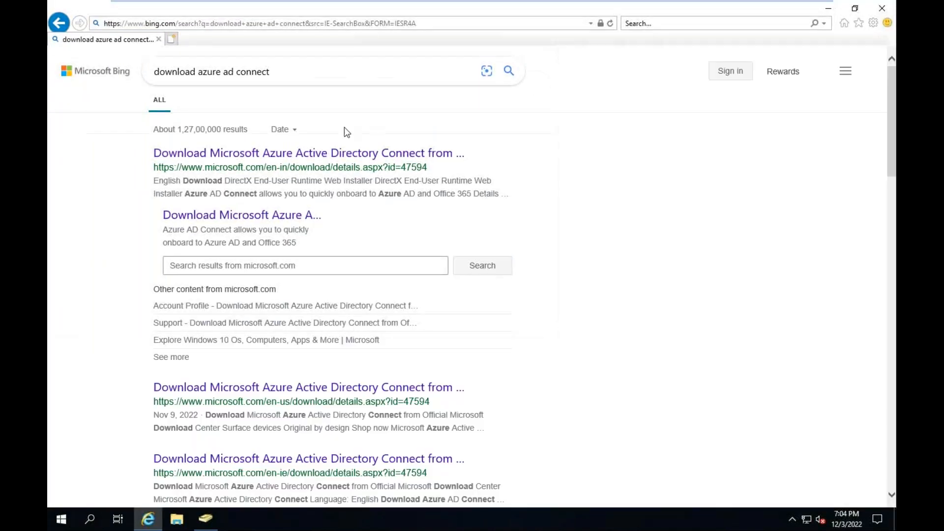
{"action": "left_click", "coordinate": [305, 155]}
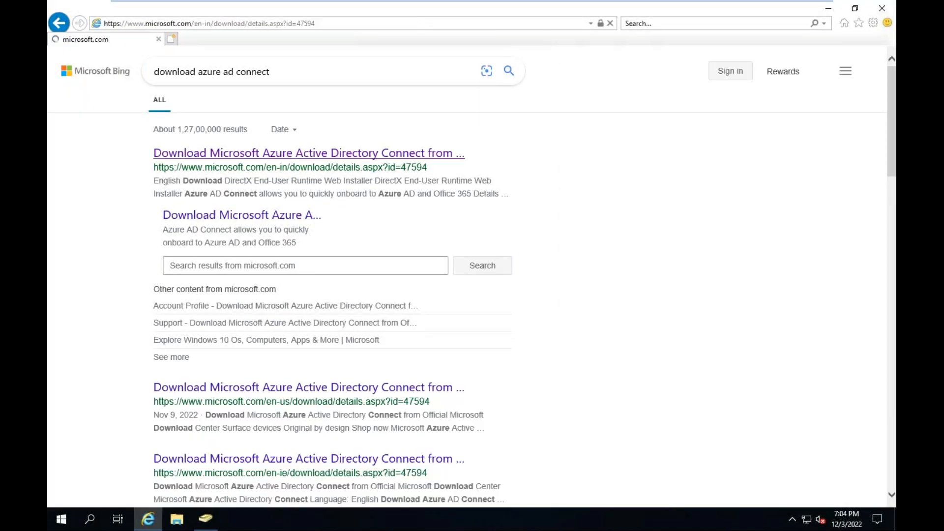
{"action": "left_click", "coordinate": [559, 178]}
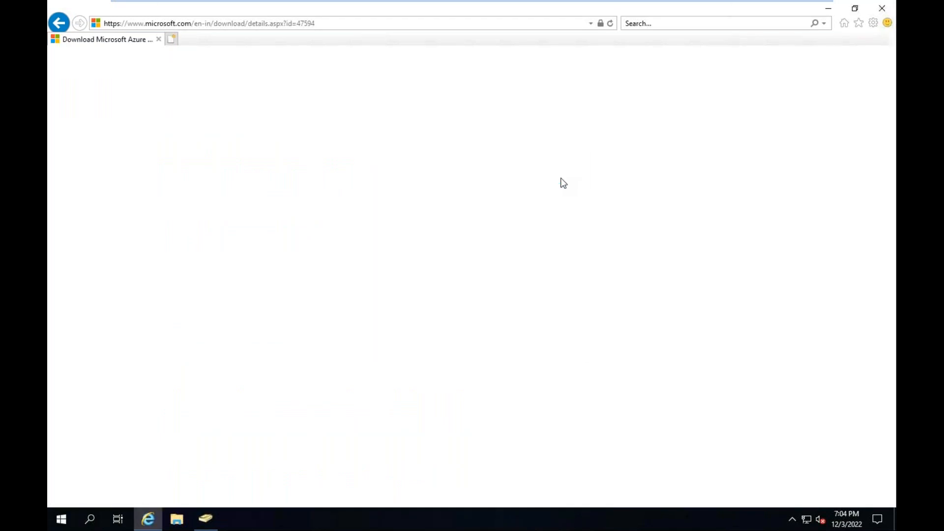
{"action": "scroll", "coordinate": [439, 402], "scroll_direction": "down", "scroll_amount": 4}
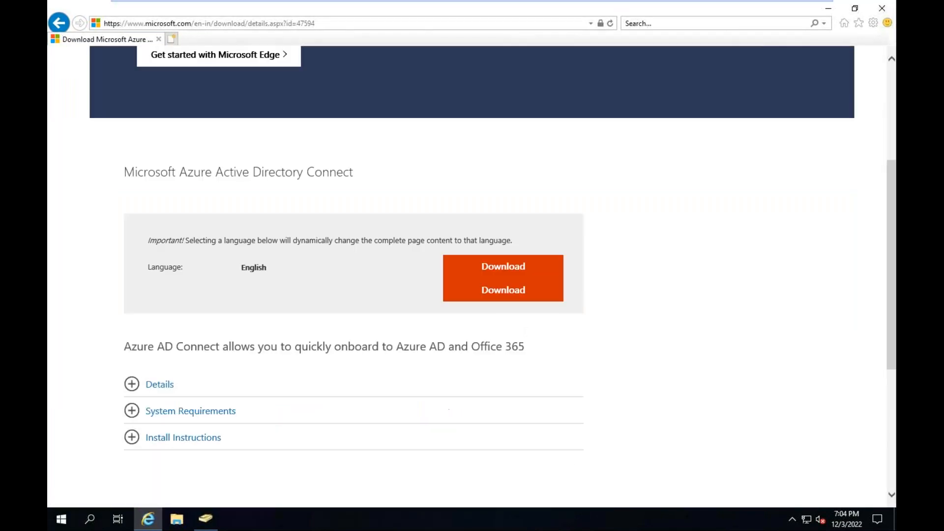
Try to download Azure AD Connect, dismissing the blocked-content prompts and the empty overlay
{"action": "left_click", "coordinate": [505, 293]}
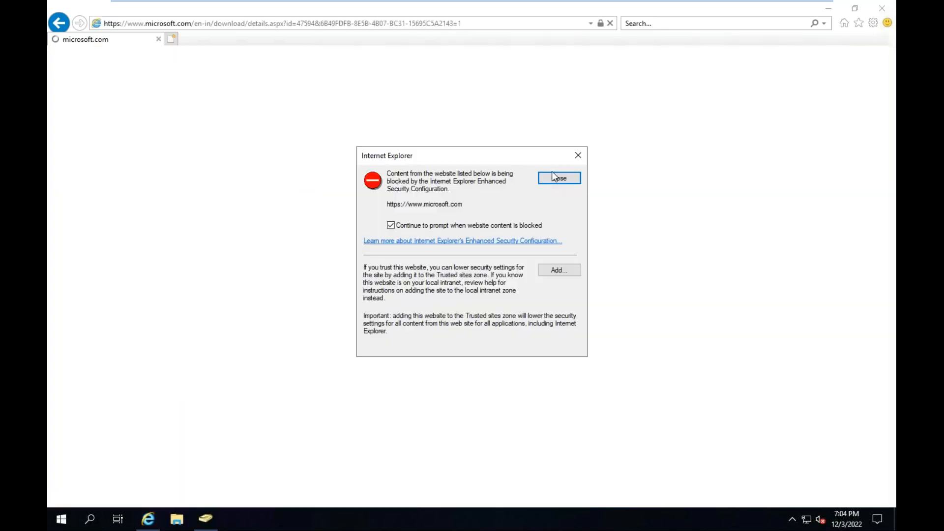
{"action": "left_click", "coordinate": [554, 179]}
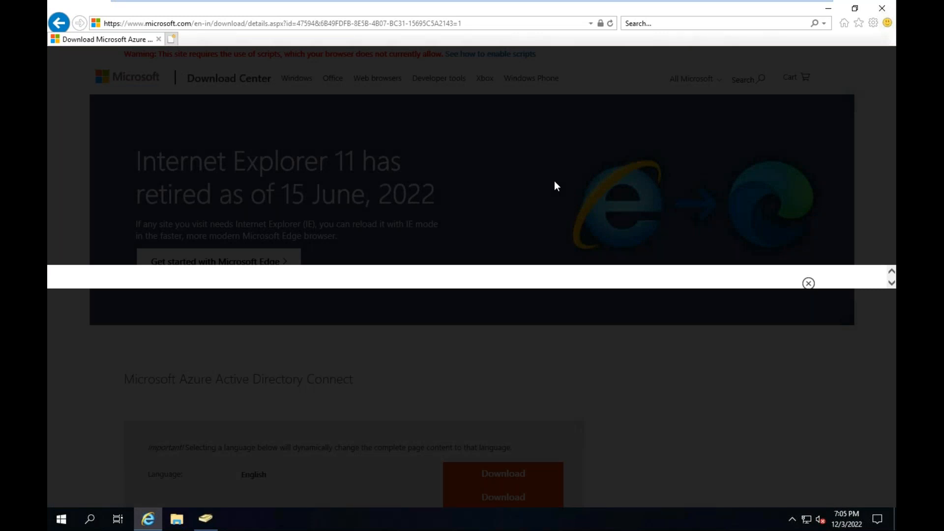
{"action": "left_click", "coordinate": [809, 284]}
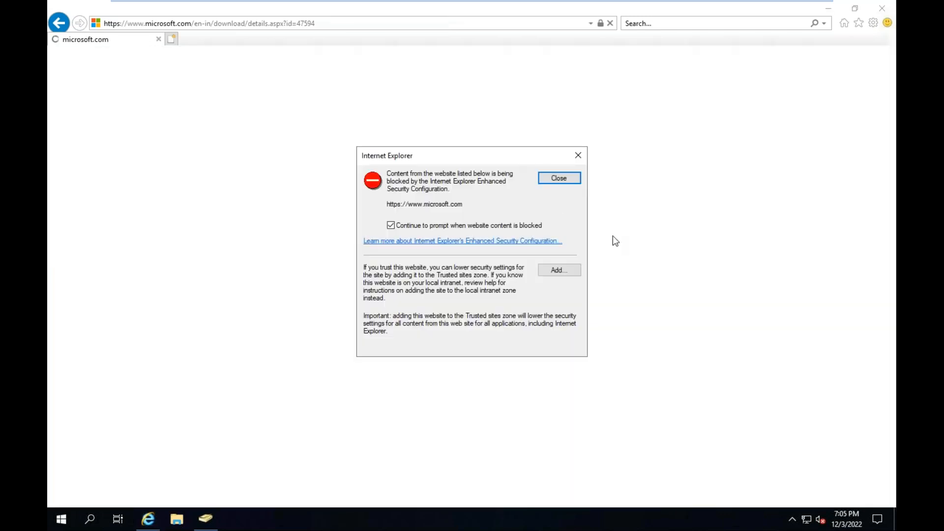
{"action": "left_click", "coordinate": [565, 175]}
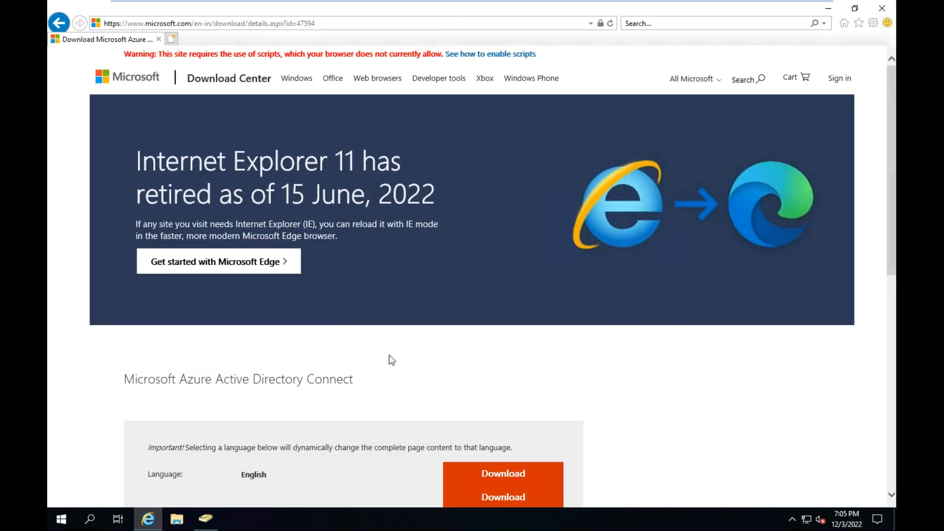
{"action": "scroll", "coordinate": [390, 359], "scroll_direction": "down", "scroll_amount": 6}
{"action": "left_click", "coordinate": [510, 153]}
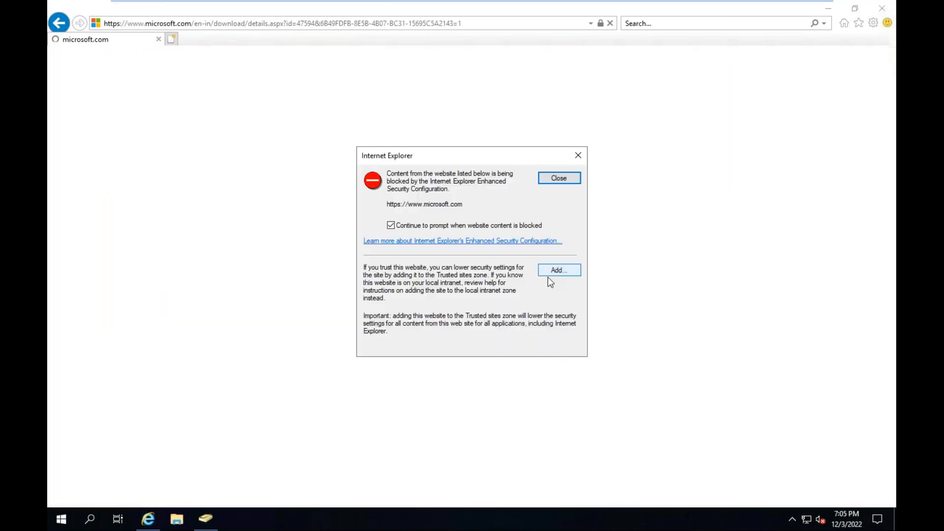
{"action": "left_click", "coordinate": [554, 269]}
{"action": "left_click", "coordinate": [554, 244]}
{"action": "left_click", "coordinate": [553, 350]}
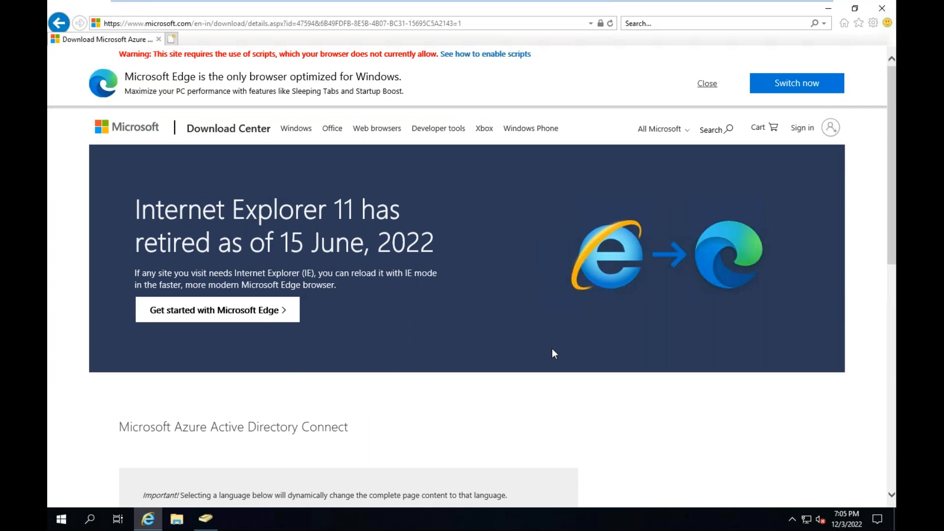
Download and save AzureADConnect.msi, then run the installer and minimize the browser
{"action": "left_click", "coordinate": [707, 84]}
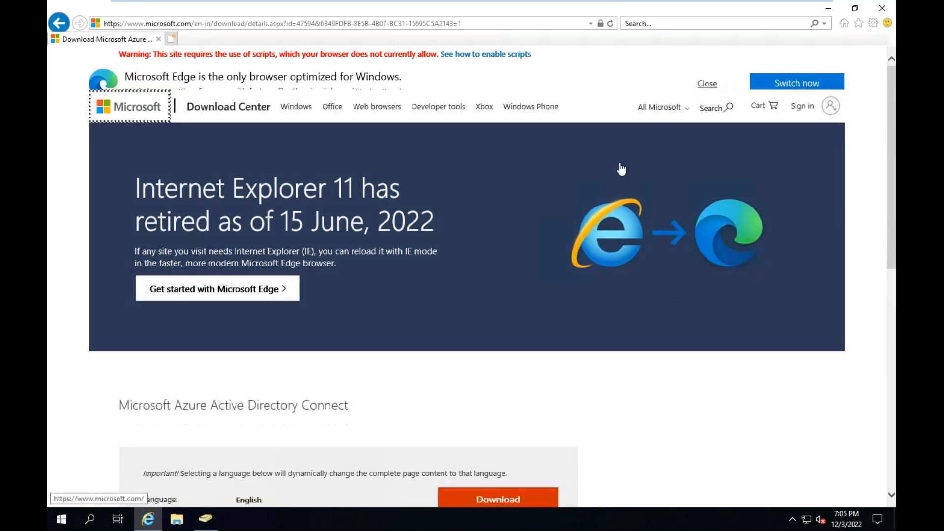
{"action": "scroll", "coordinate": [533, 312], "scroll_direction": "down", "scroll_amount": 10}
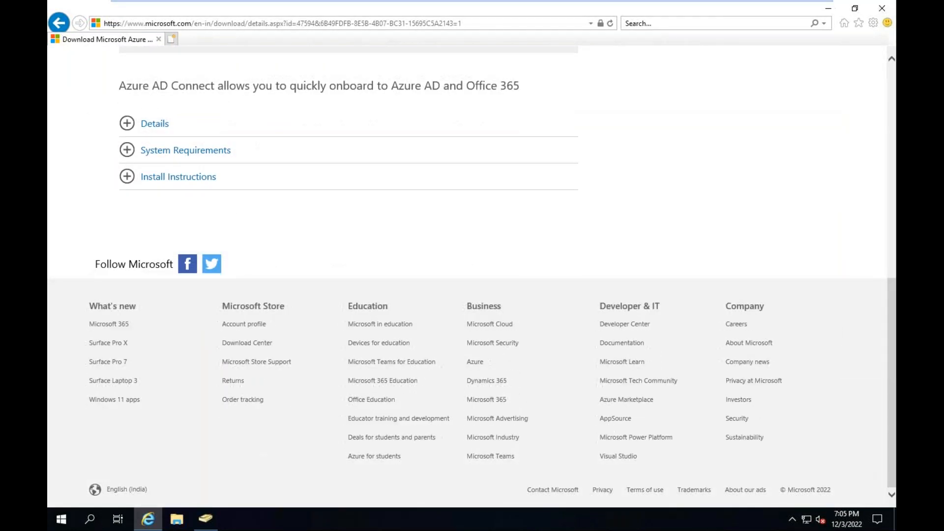
{"action": "scroll", "coordinate": [472, 275], "scroll_direction": "up", "scroll_amount": 4}
{"action": "scroll", "coordinate": [531, 312], "scroll_direction": "up", "scroll_amount": 1}
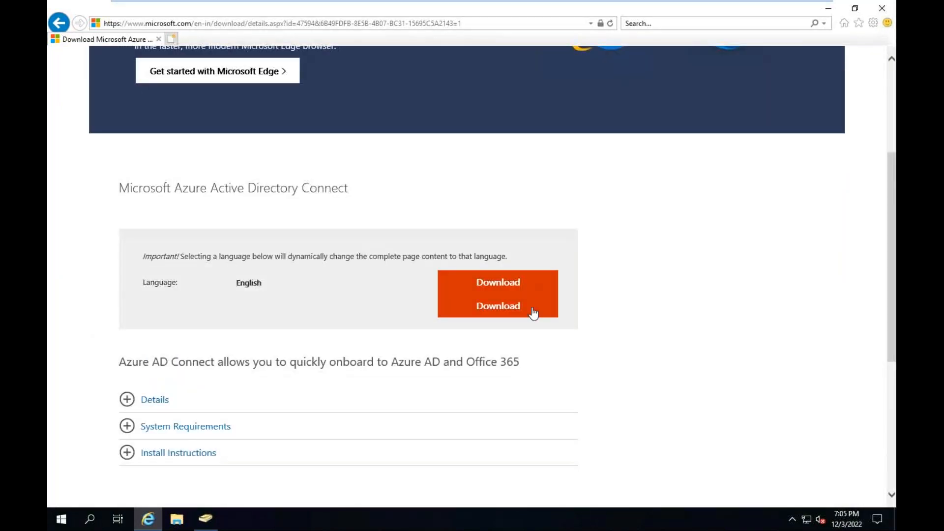
{"action": "left_click", "coordinate": [512, 310]}
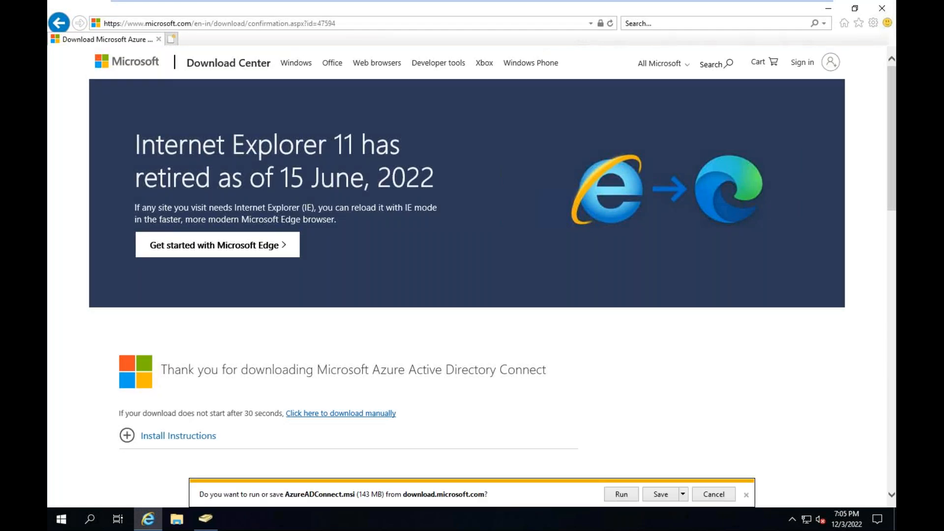
{"action": "left_click", "coordinate": [658, 496]}
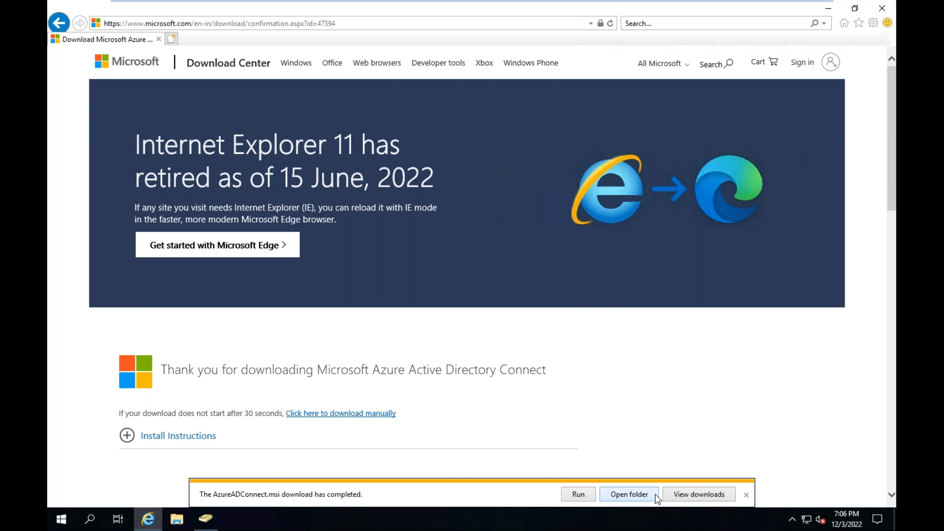
{"action": "left_click", "coordinate": [583, 495]}
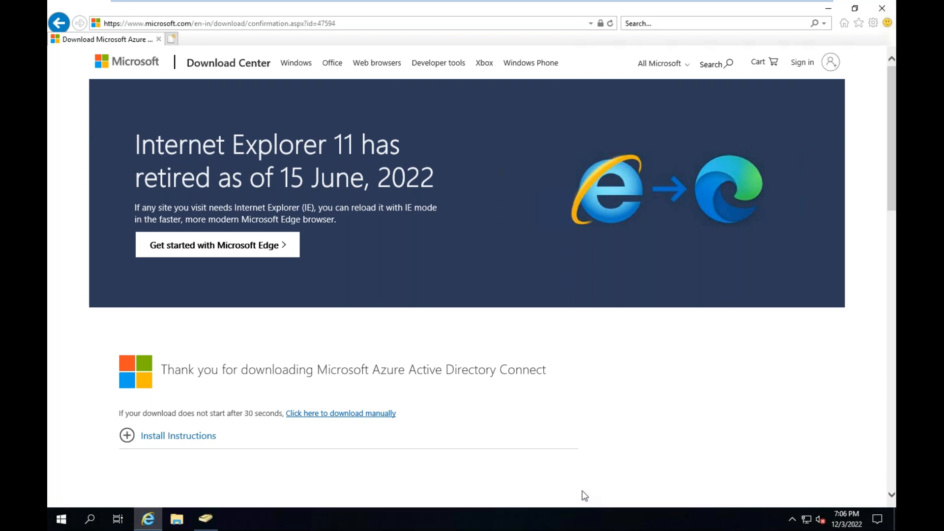
{"action": "left_click", "coordinate": [829, 9]}
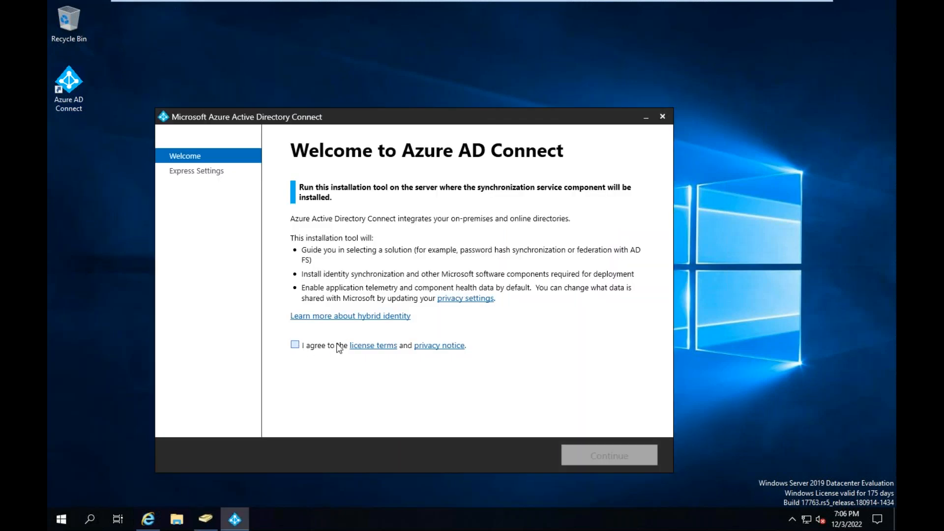
Agree to the Azure AD Connect license terms and proceed with the express settings
{"action": "left_click", "coordinate": [297, 348]}
{"action": "left_click", "coordinate": [613, 458]}
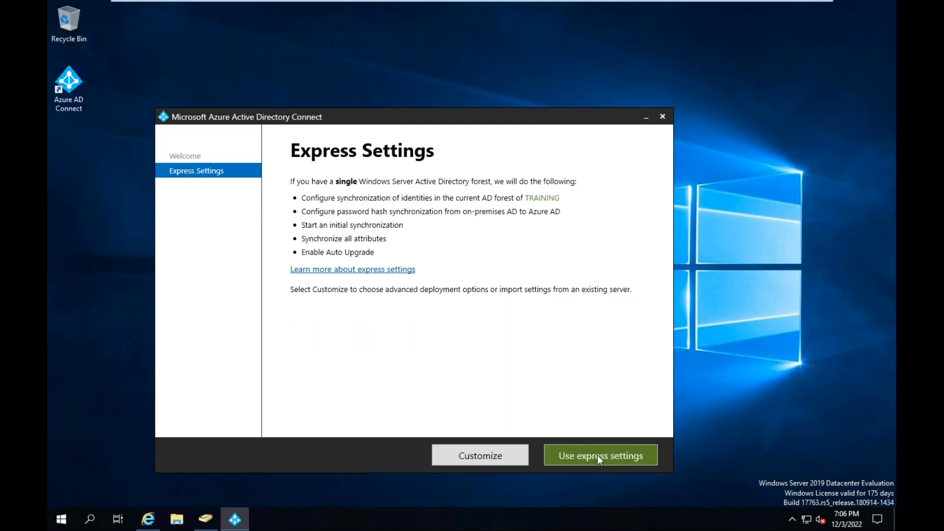
{"action": "left_click", "coordinate": [598, 455]}
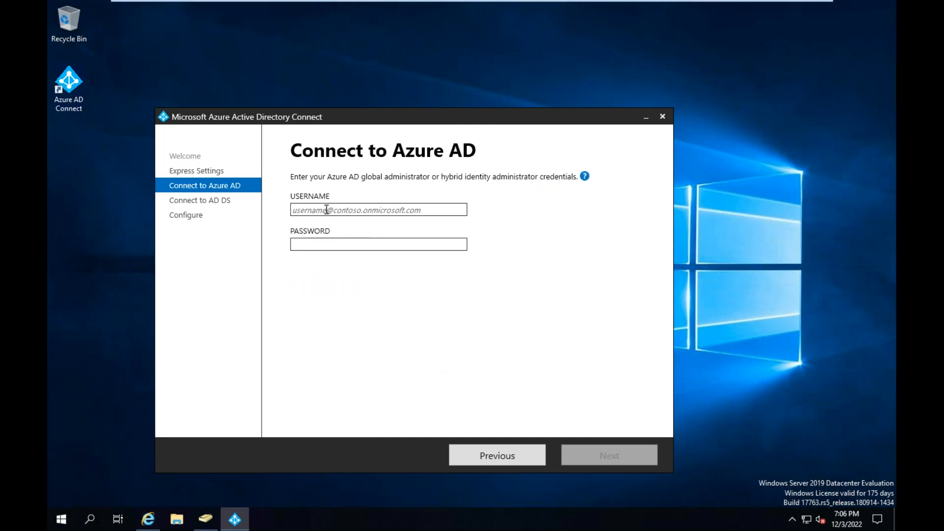
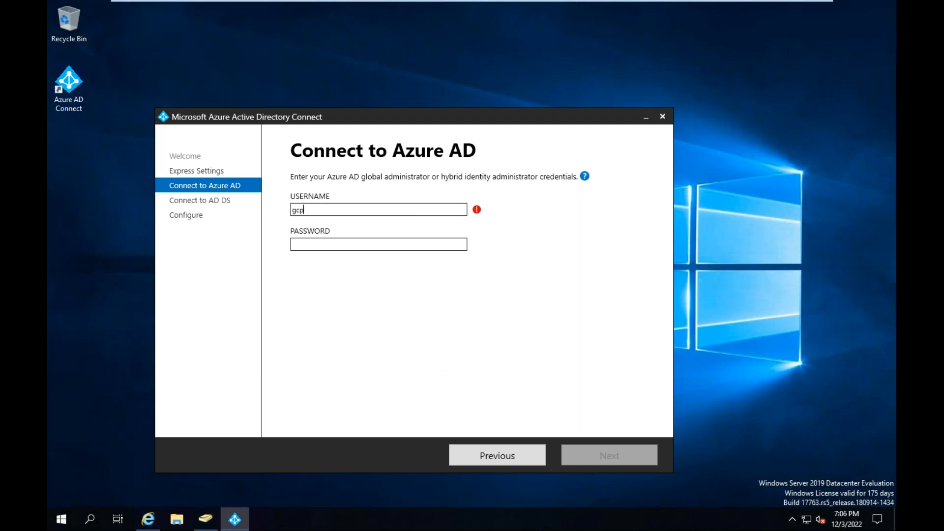
Enter the gcp global administrator's account e-mail and password as the Azure AD credentials
{"action": "key", "text": "Tab"}
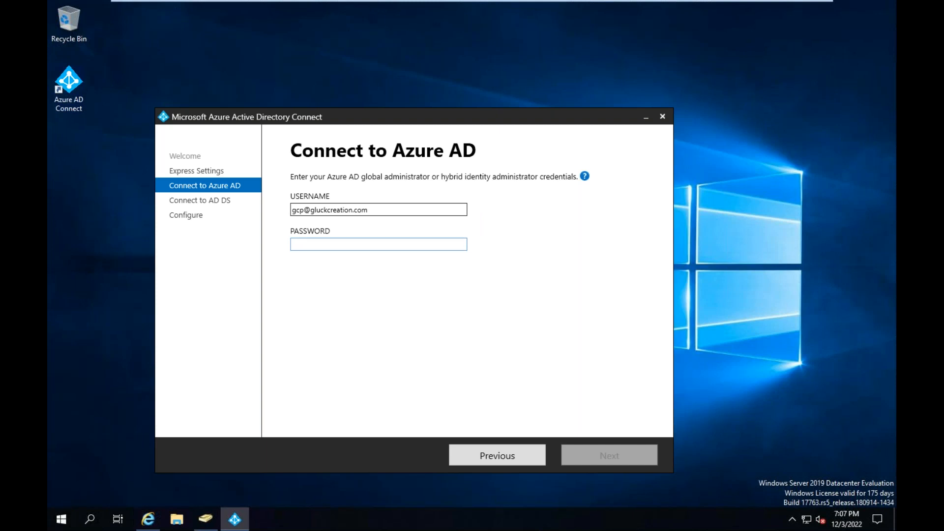
{"action": "type", "text": "•••••••••"}
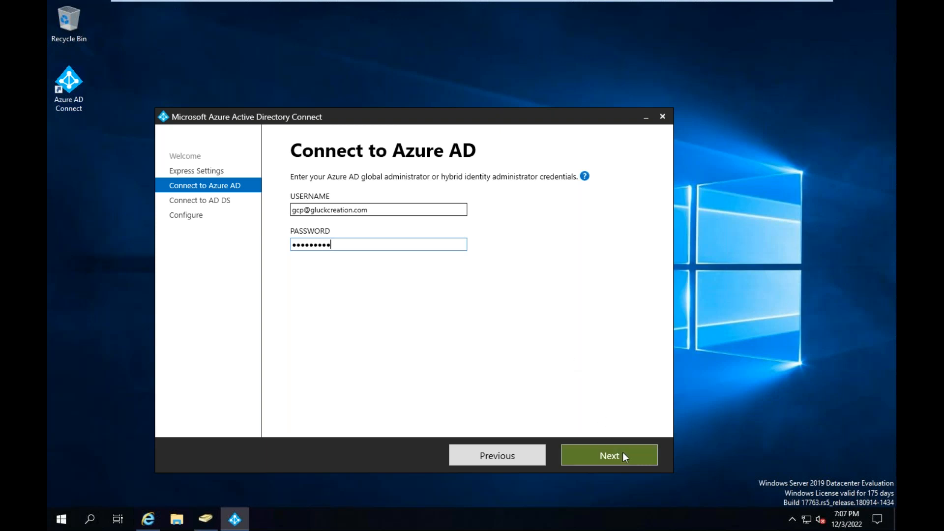
Submit the Azure AD credentials and provide TRAINING.COM\administrator with its password as the AD DS enterprise administrator credentials
{"action": "left_click", "coordinate": [611, 457]}
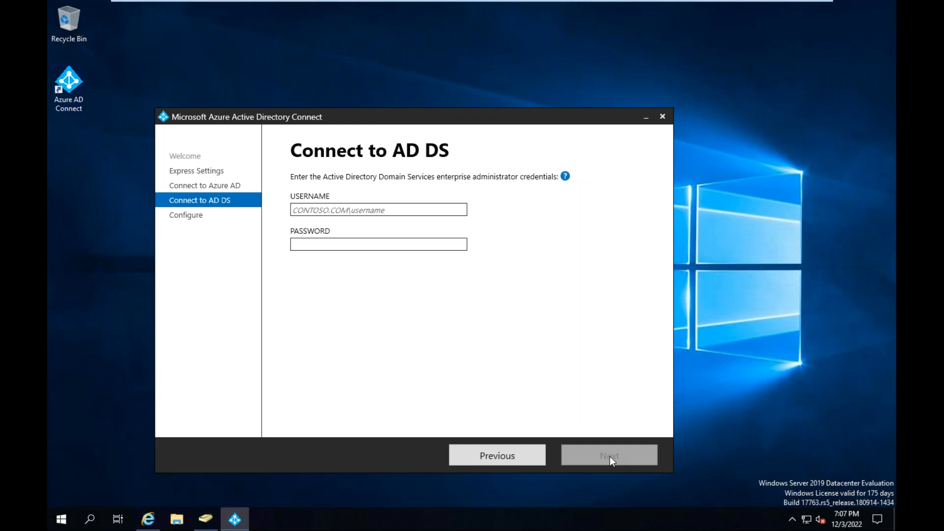
{"action": "left_click", "coordinate": [321, 210]}
{"action": "type", "text": "tra"}
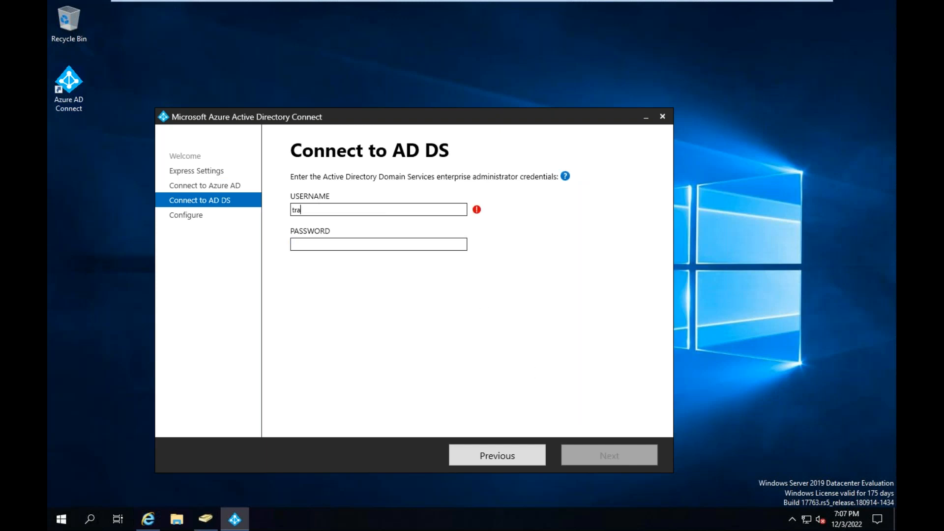
{"action": "type", "text": "ining.com"}
{"action": "type", "text": "\\"}
{"action": "type", "text": "adminis"}
{"action": "type", "text": "trator"}
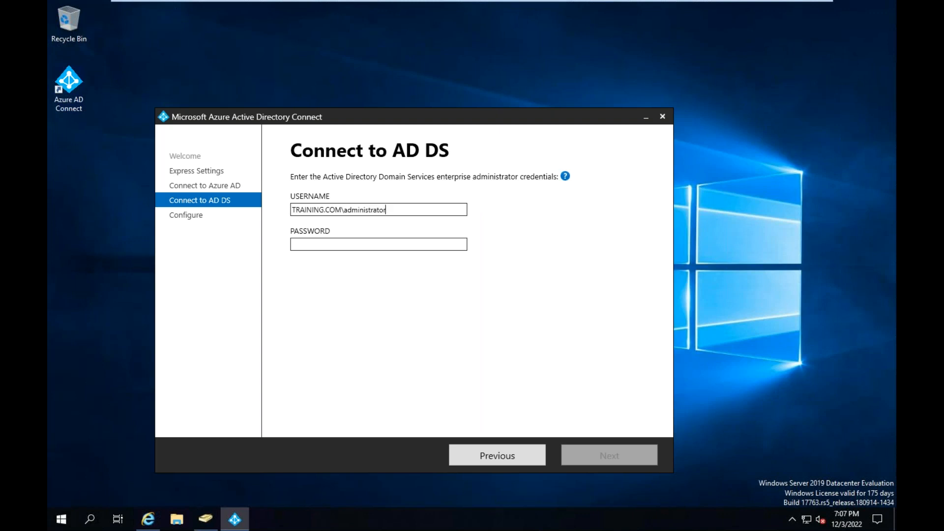
{"action": "key", "text": "Tab"}
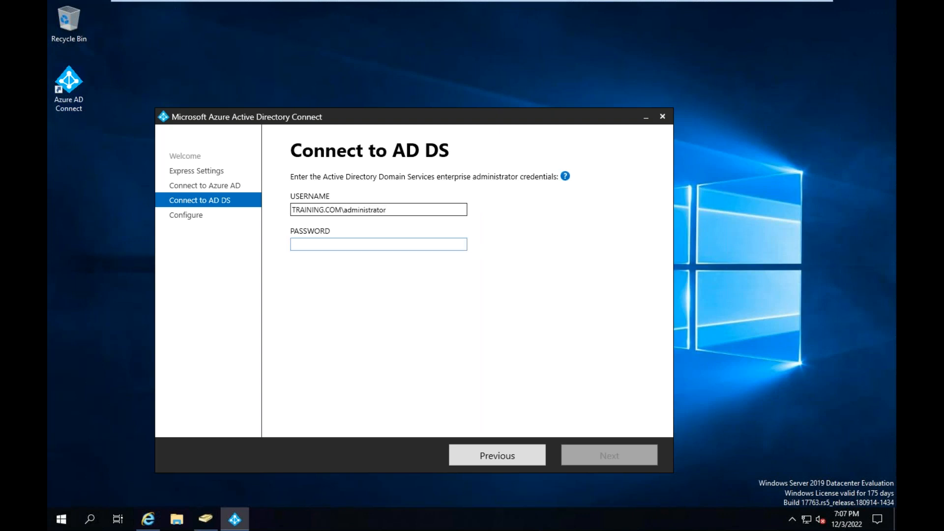
{"action": "type", "text": "••••••"}
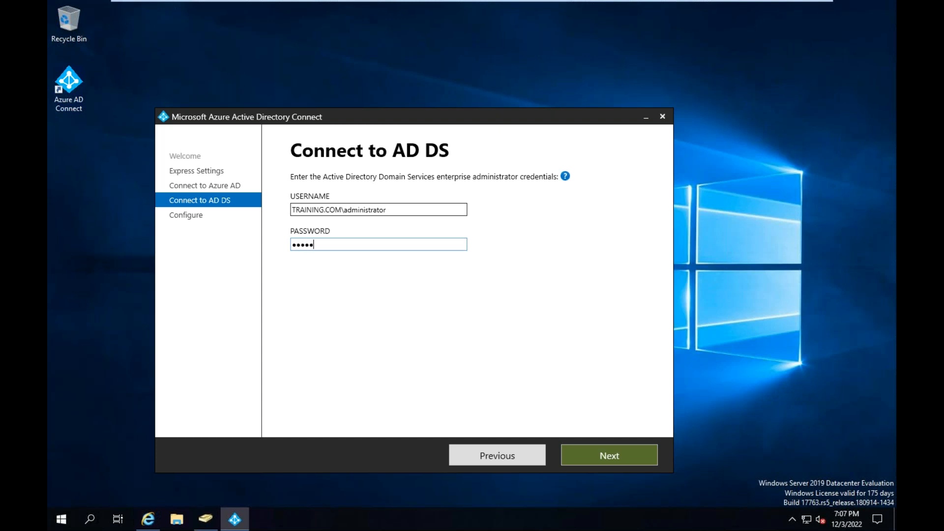
{"action": "type", "text": "•••"}
{"action": "left_click", "coordinate": [599, 456]}
Re-enter the AD DS enterprise administrator's password and submit the credentials again
{"action": "double_click", "coordinate": [334, 245]}
{"action": "type", "text": "••••"}
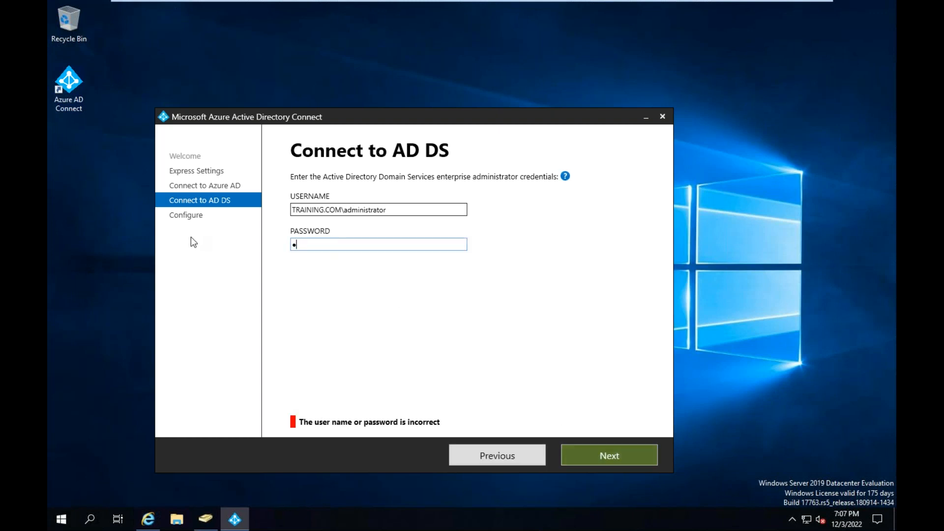
{"action": "type", "text": "••••••"}
{"action": "left_click", "coordinate": [595, 451]}
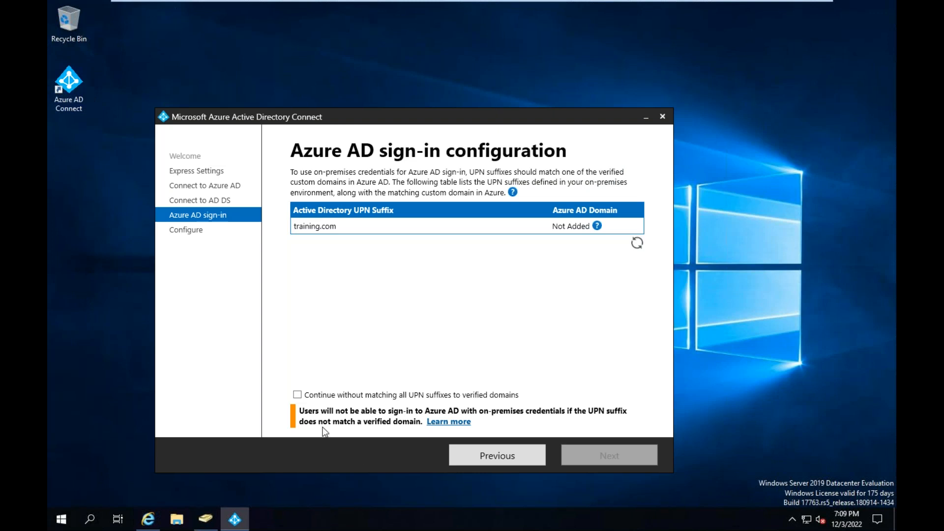
Continue without matching all UPN suffixes to verified domains, install the configuration, and exit the wizard once it finishes
{"action": "left_click", "coordinate": [297, 395]}
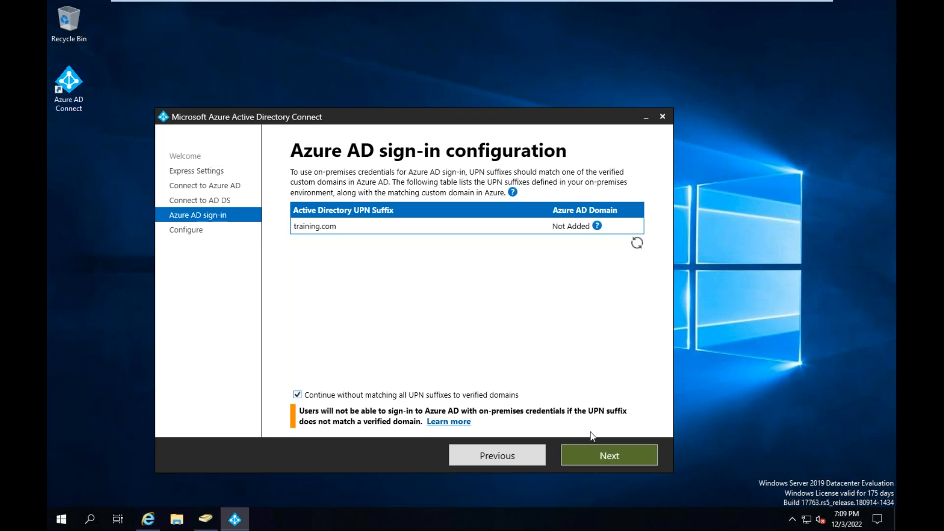
{"action": "left_click", "coordinate": [610, 459]}
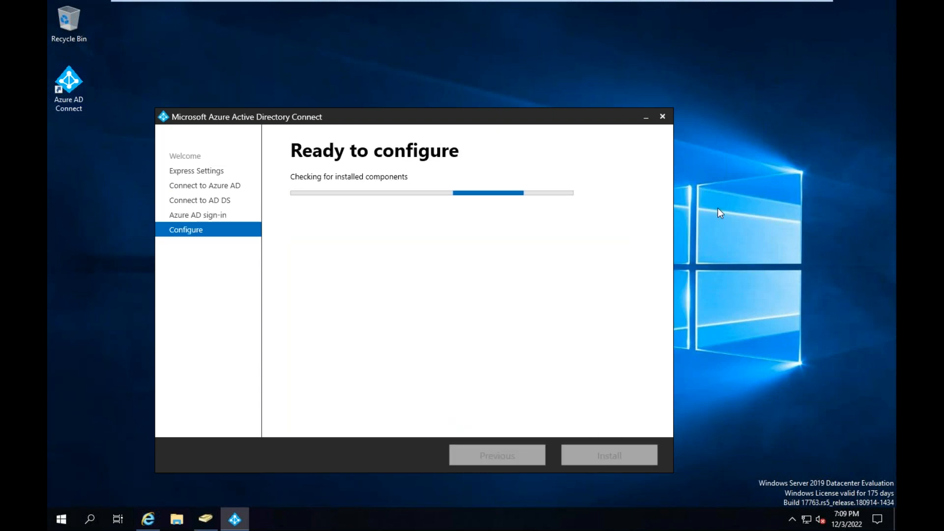
{"action": "left_click", "coordinate": [618, 457]}
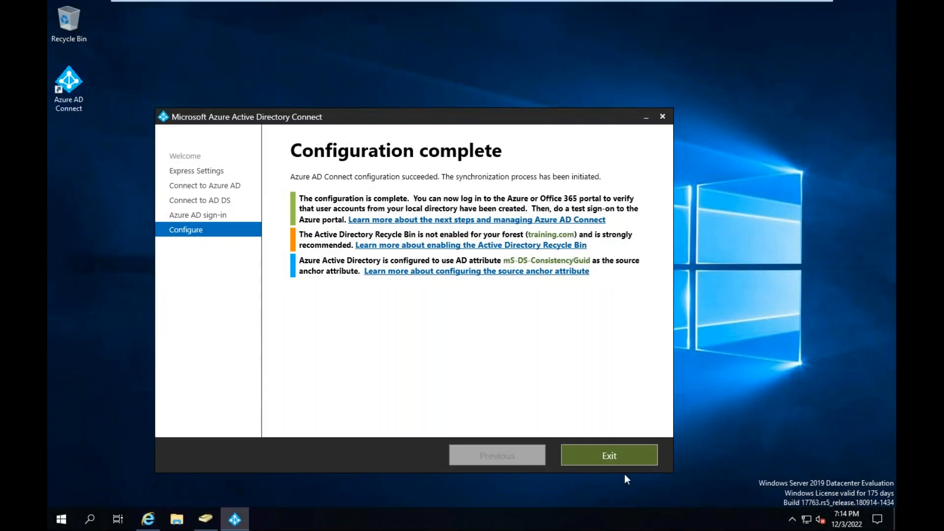
{"action": "left_click", "coordinate": [622, 459]}
Close the Incognito sign-in window on the host and refresh the all-users list in the Azure portal
{"action": "mouse_move", "coordinate": [728, 1]}
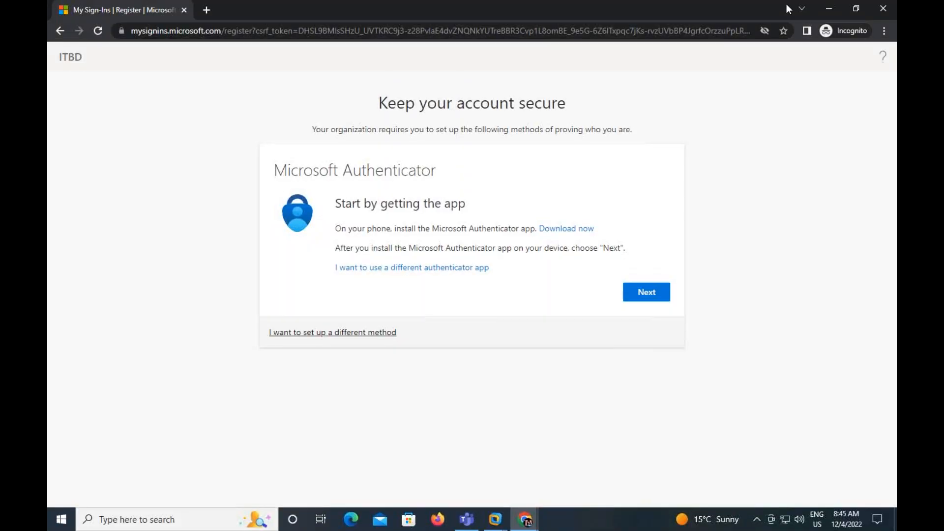
{"action": "left_click", "coordinate": [882, 9]}
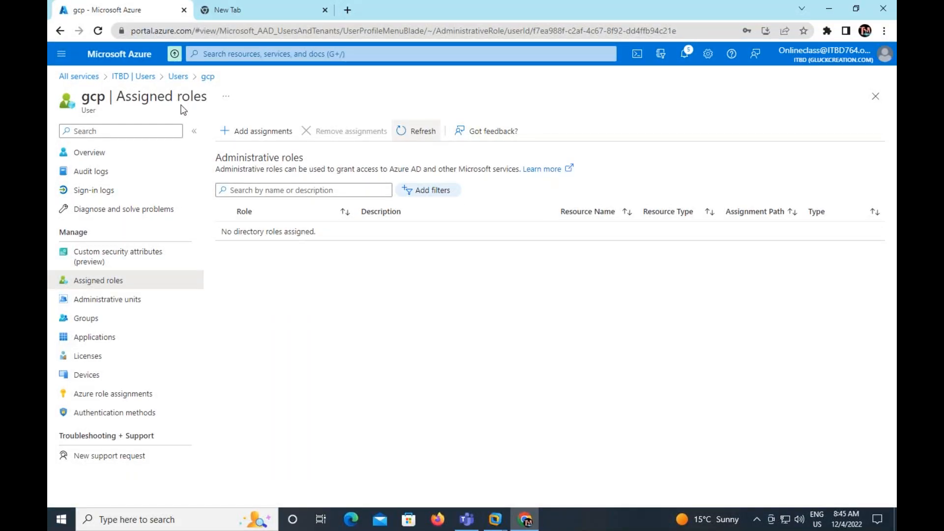
{"action": "left_click", "coordinate": [179, 76]}
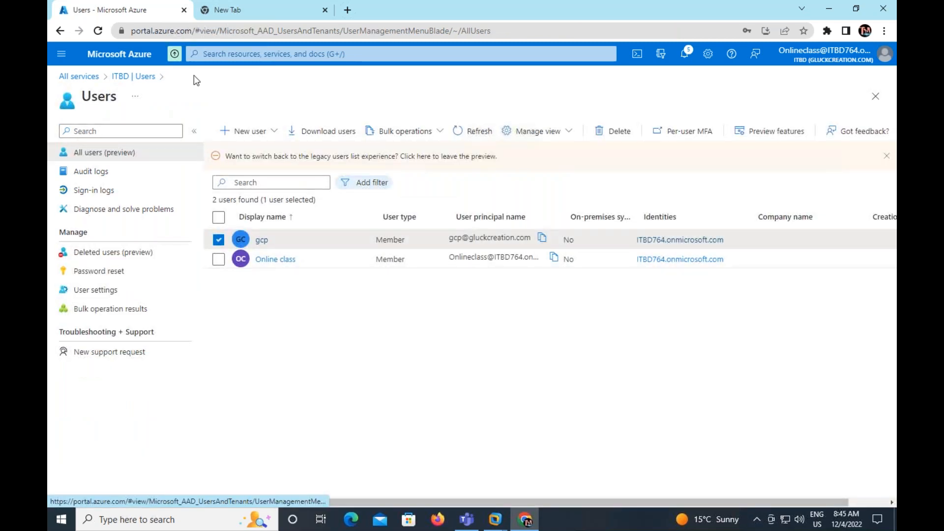
{"action": "left_click", "coordinate": [470, 132]}
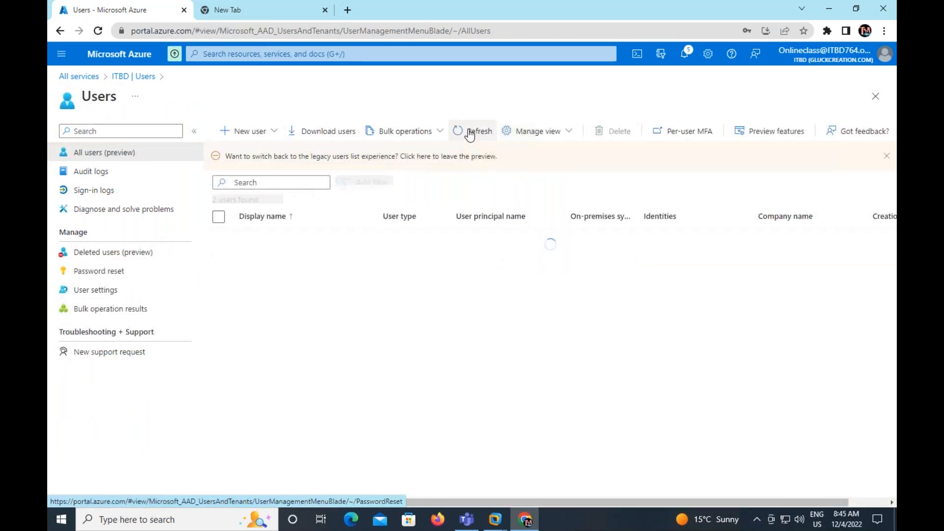
{"action": "left_click", "coordinate": [470, 132]}
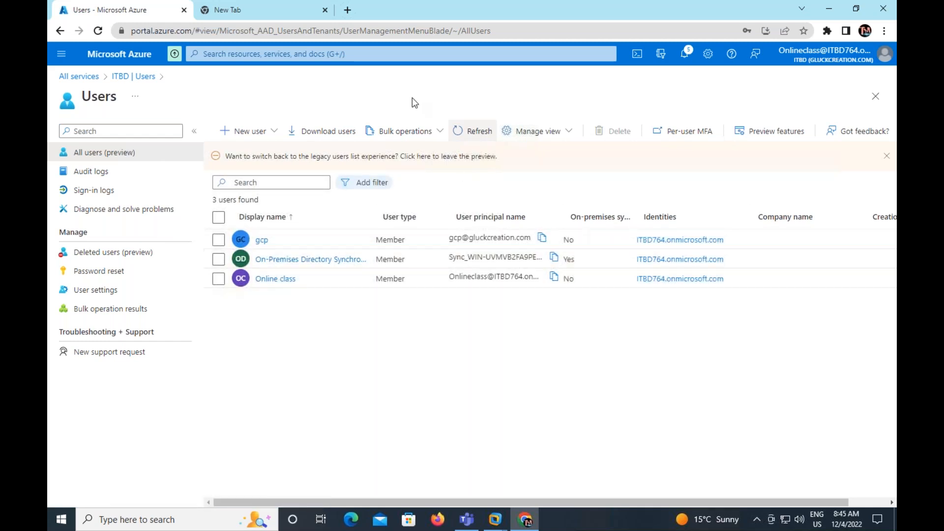
{"action": "left_click", "coordinate": [474, 132]}
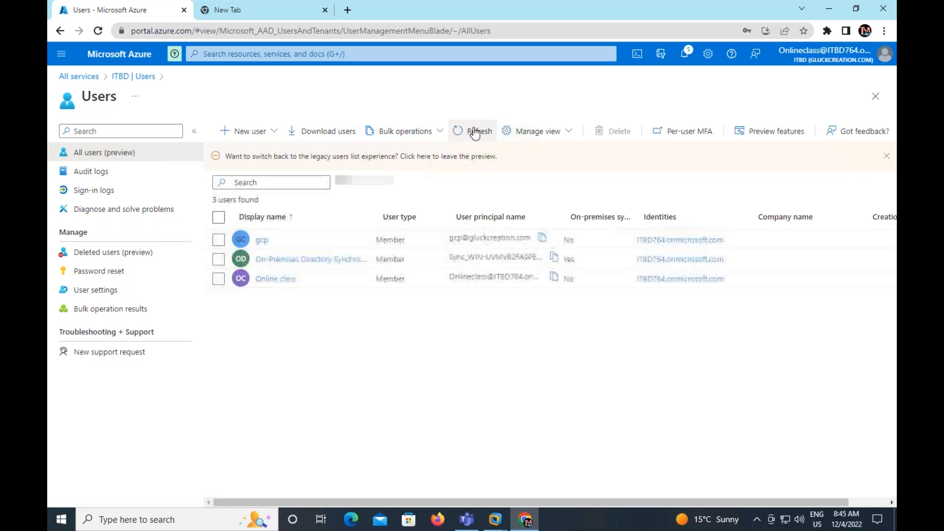
{"action": "left_click", "coordinate": [475, 131]}
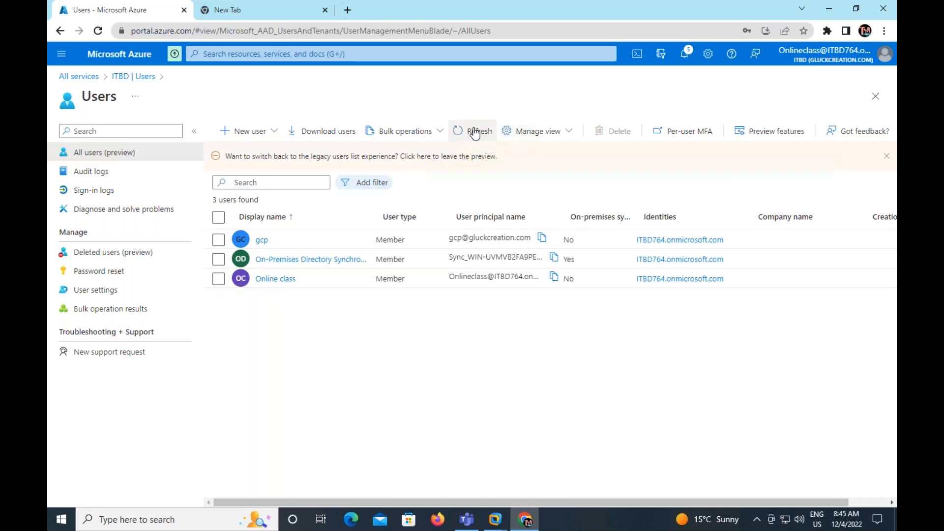
{"action": "left_click", "coordinate": [474, 132]}
{"action": "left_click", "coordinate": [475, 132]}
Reload the Azure portal's Users page, close the spare New Tab and the credit notice, and refresh the user list
{"action": "left_click", "coordinate": [292, 31]}
{"action": "key", "text": "Return"}
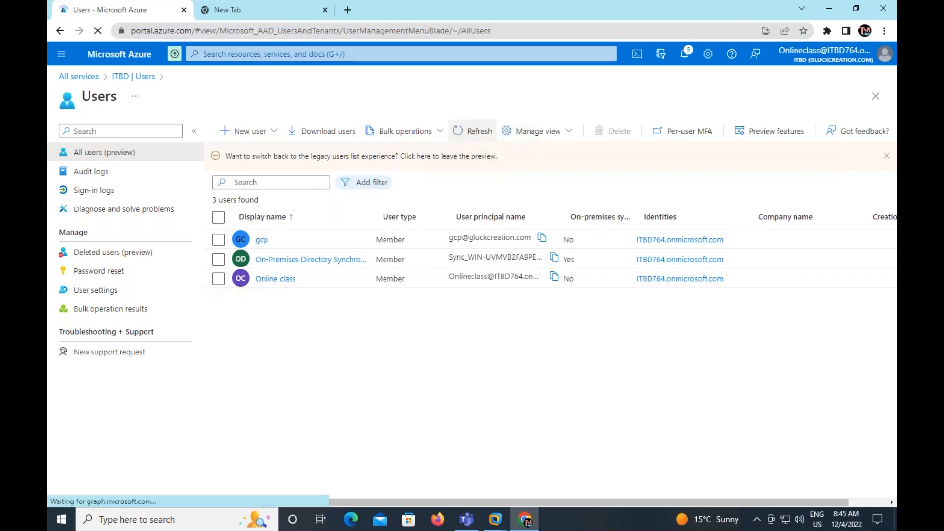
{"action": "left_click", "coordinate": [322, 14]}
{"action": "left_click", "coordinate": [325, 11]}
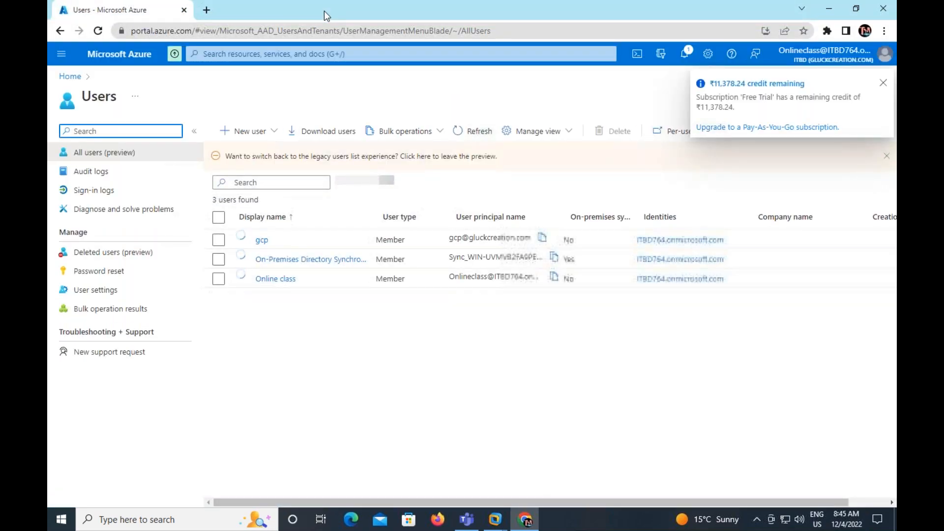
{"action": "left_click", "coordinate": [883, 83]}
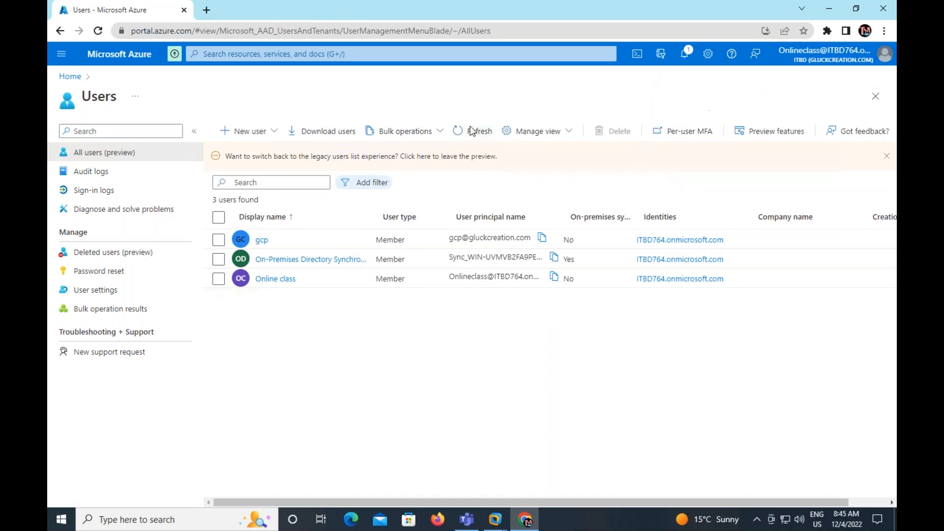
{"action": "left_click", "coordinate": [462, 132]}
{"action": "left_click", "coordinate": [462, 132]}
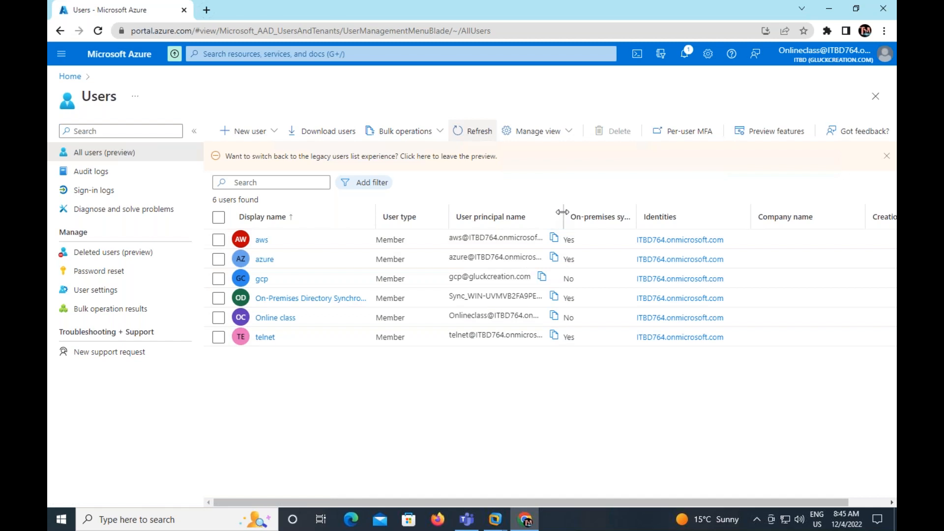
Widen the User principal name and On-premises sync enabled columns and narrow the User type column in the user list
{"action": "left_click_drag", "start_coordinate": [578, 213], "coordinate": [650, 207]}
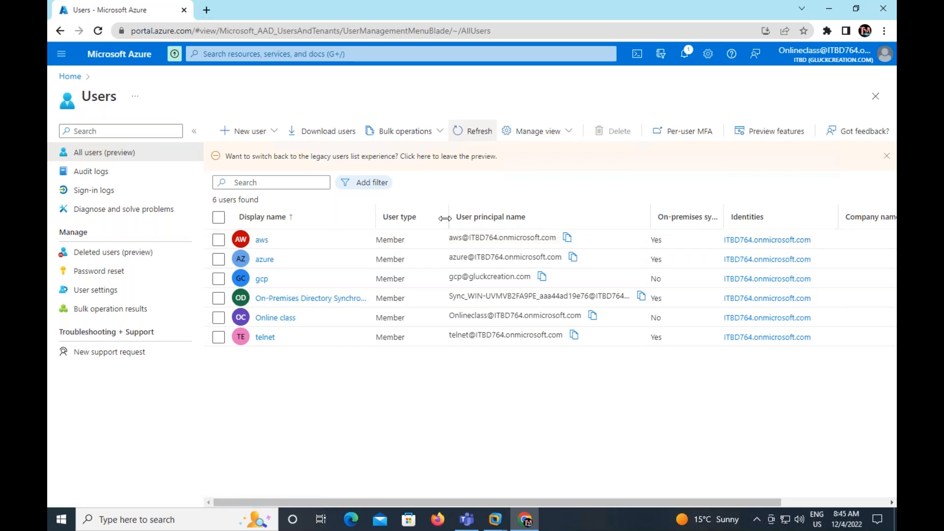
{"action": "left_click_drag", "start_coordinate": [446, 218], "coordinate": [426, 217]}
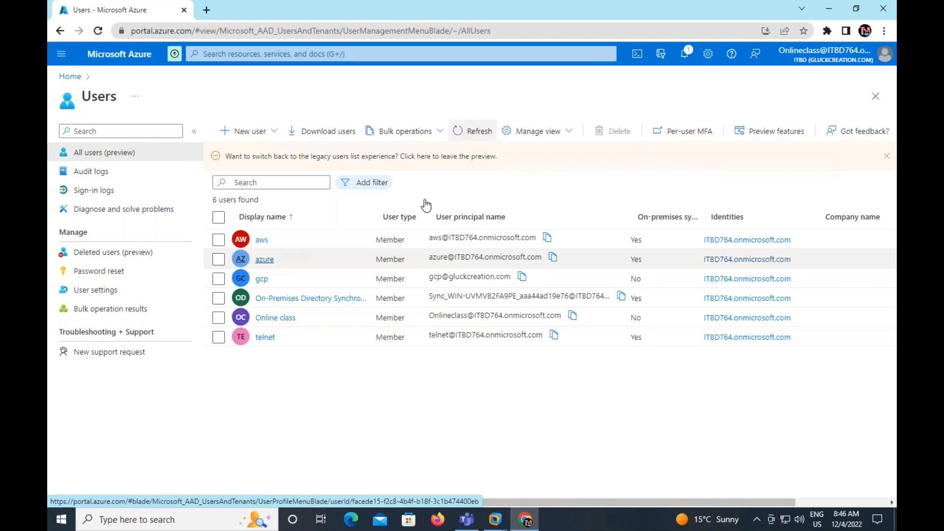
{"action": "left_click_drag", "start_coordinate": [704, 214], "coordinate": [765, 208]}
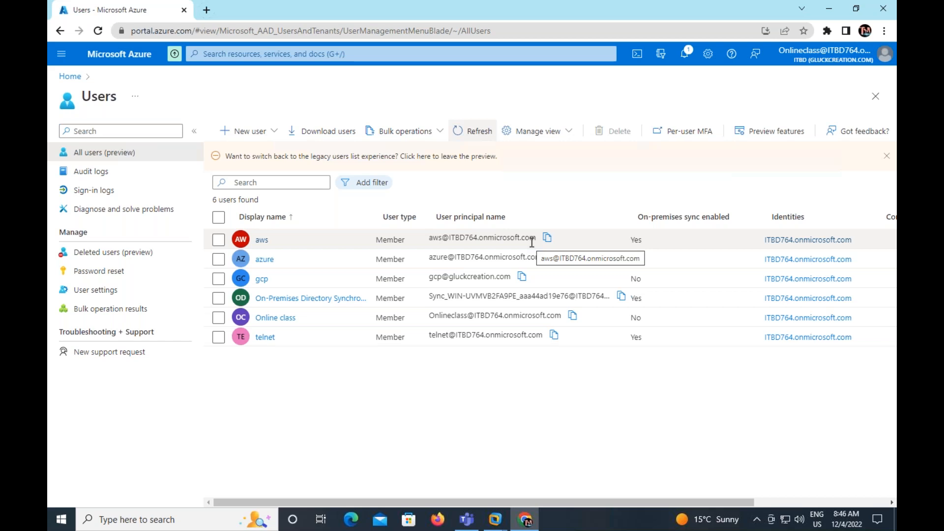
Switch to the Domain-2019-2 virtual machine, run dsa.msc, and expand the training.com domain to show its containers
{"action": "mouse_move", "coordinate": [495, 520]}
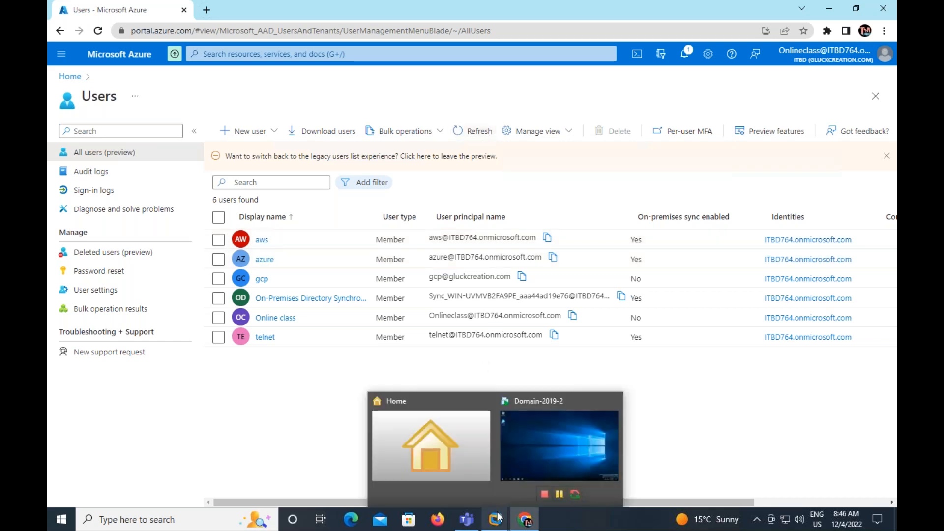
{"action": "left_click", "coordinate": [583, 439]}
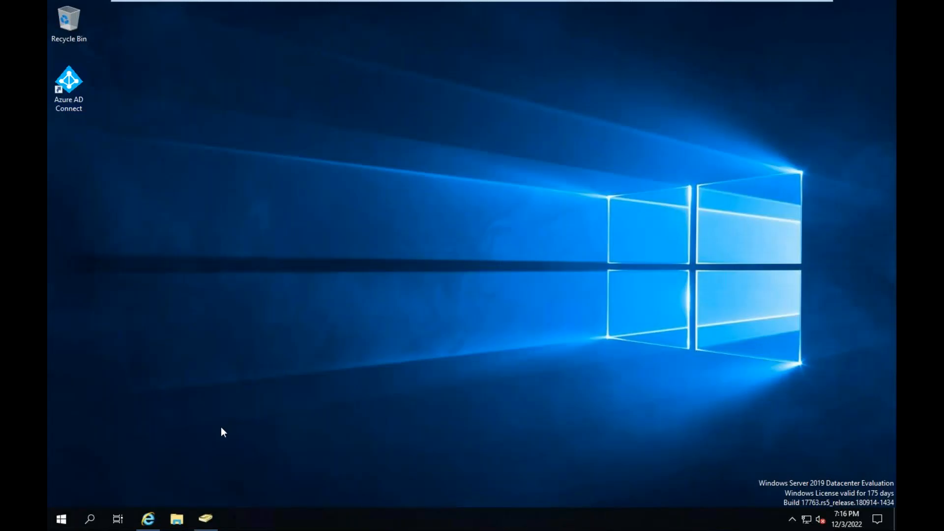
{"action": "key", "text": "super+r"}
{"action": "type", "text": "dsa"}
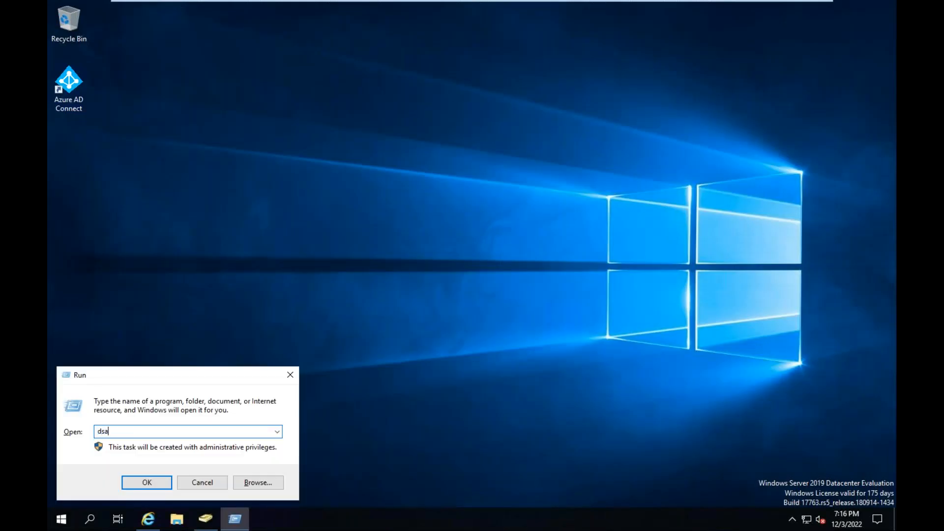
{"action": "type", "text": ".msc"}
{"action": "key", "text": "Return"}
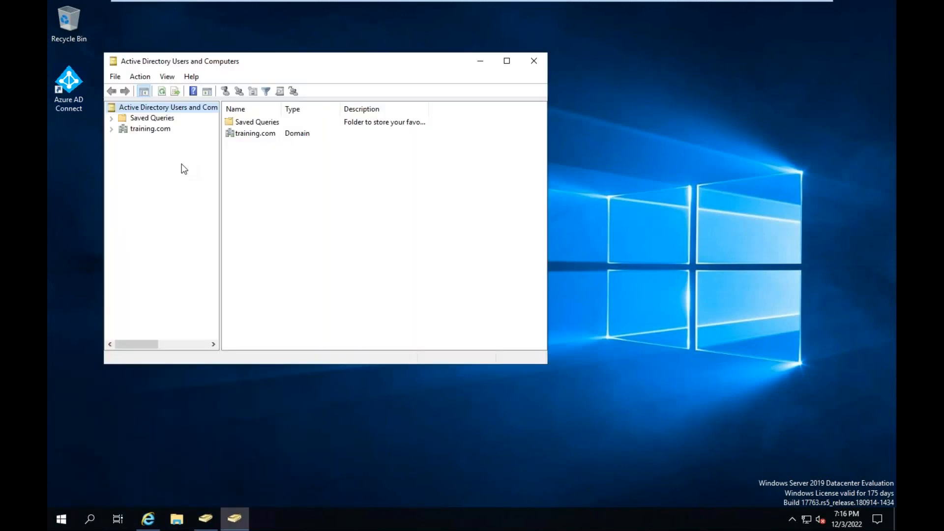
{"action": "left_click", "coordinate": [111, 129]}
{"action": "left_click", "coordinate": [162, 130]}
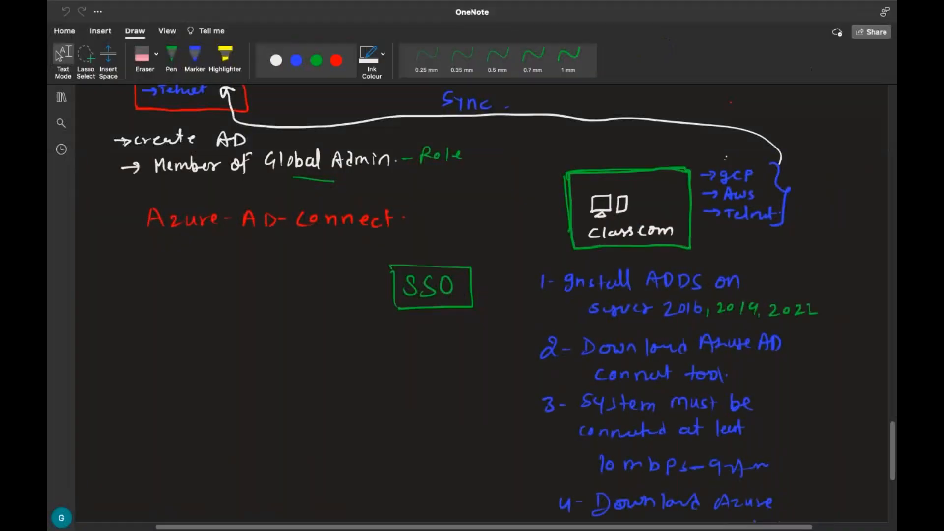
Switch to OneNote and set up a white 0.7 mm pen on the blank area below the Azure AD Connect notes
{"action": "scroll", "coordinate": [683, 296], "scroll_direction": "down", "scroll_amount": 10}
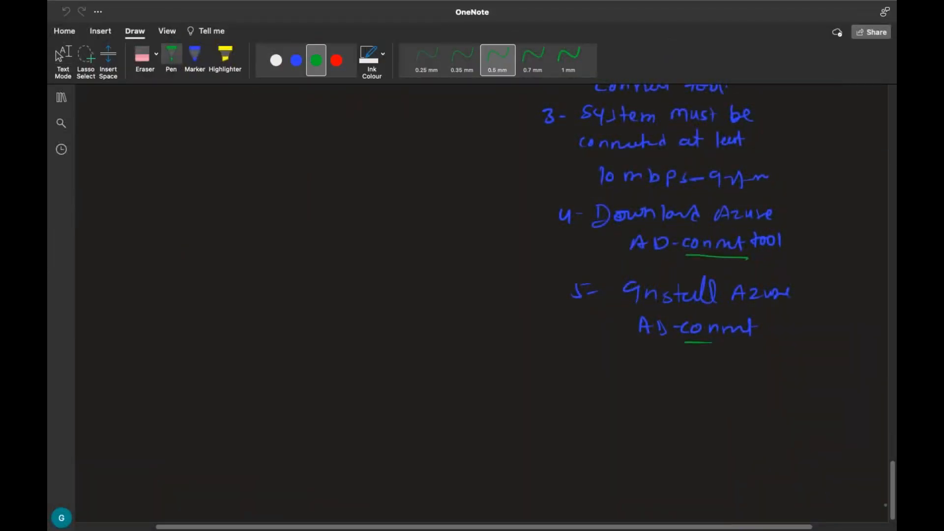
{"action": "scroll", "coordinate": [885, 502], "scroll_direction": "down", "scroll_amount": 3}
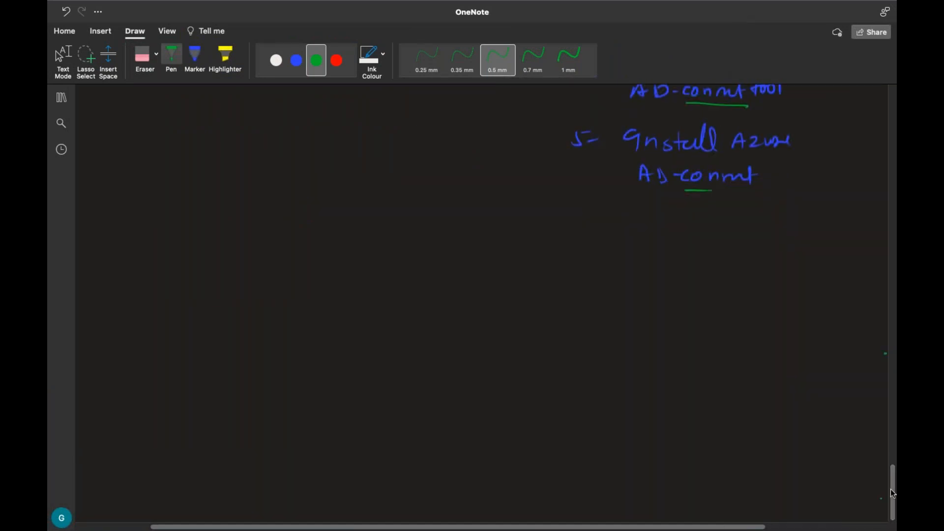
{"action": "scroll", "coordinate": [887, 499], "scroll_direction": "down", "scroll_amount": 3}
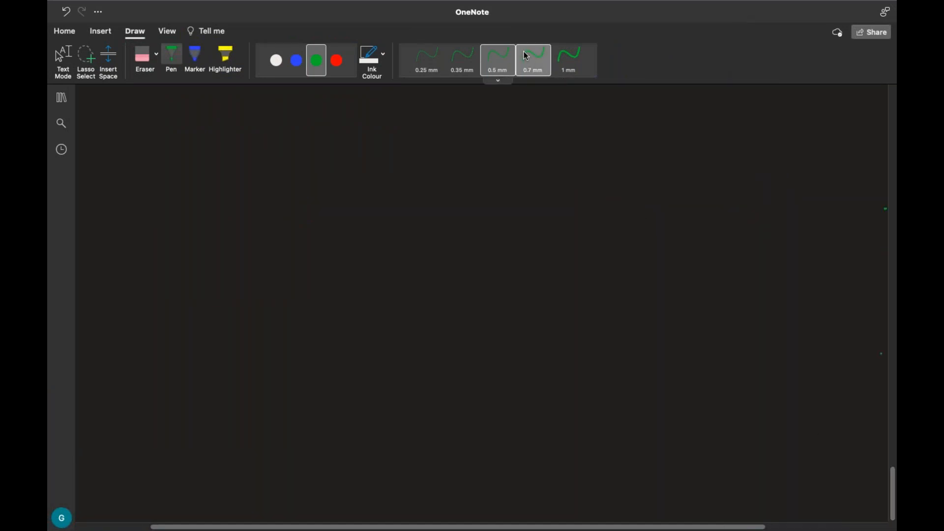
{"action": "left_click", "coordinate": [278, 69]}
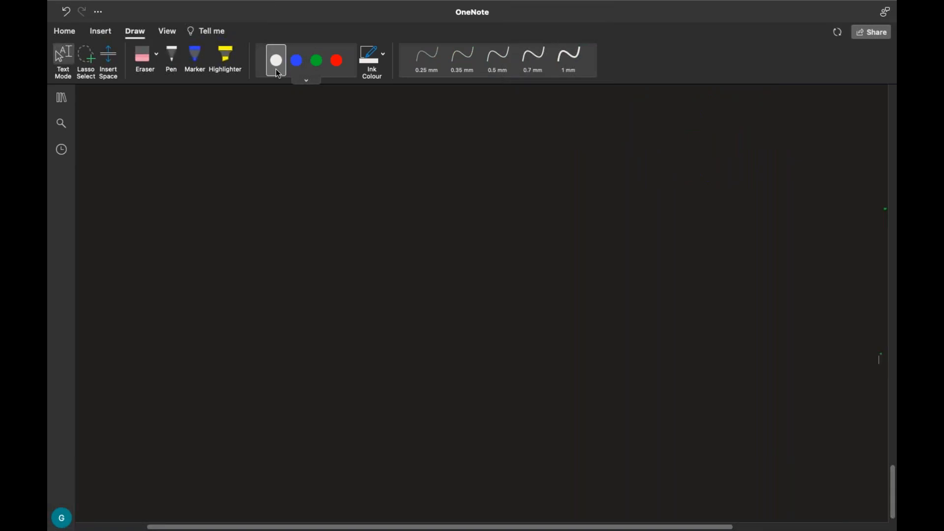
{"action": "left_click", "coordinate": [276, 69]}
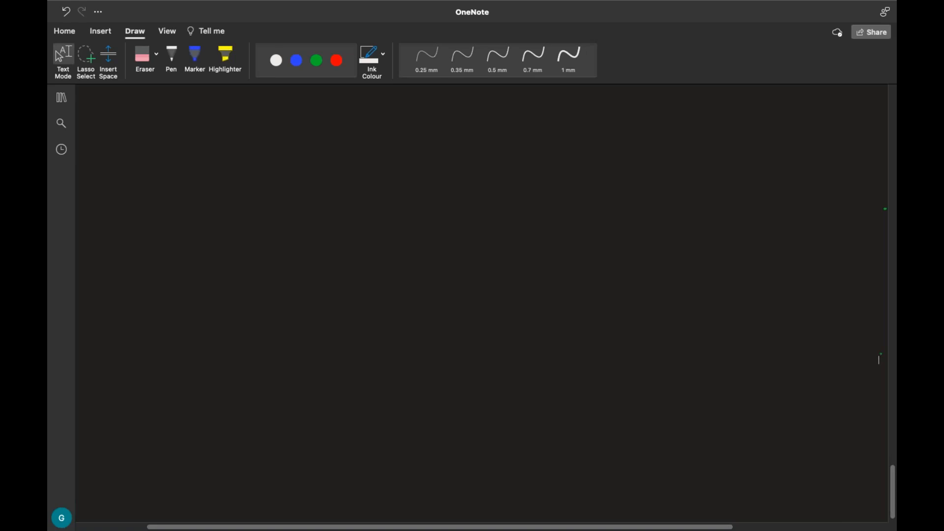
{"action": "left_click", "coordinate": [276, 60]}
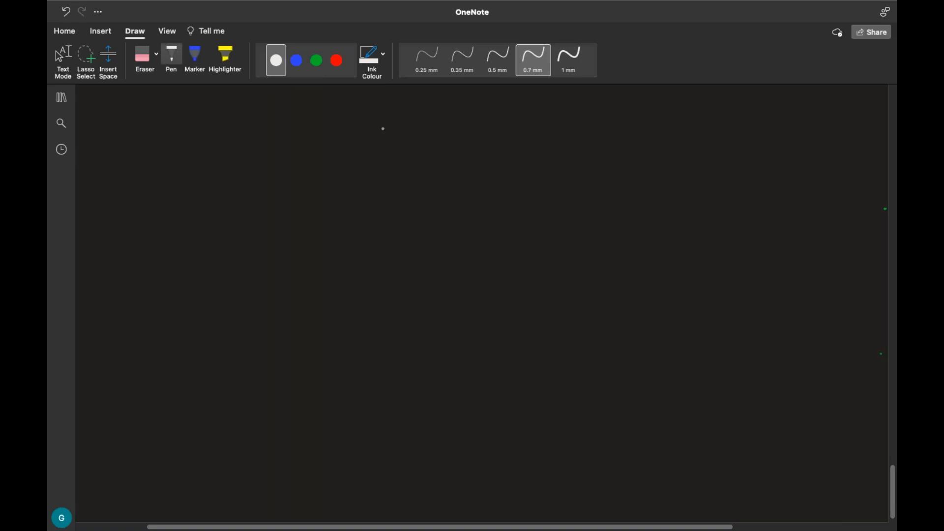
Handwrite the bracketed white heading "[Custom UPN-suffix]" across the upper part of the blank page area
{"action": "mouse_move", "coordinate": [388, 103]}
{"action": "left_mouse_down"}
{"action": "mouse_move", "coordinate": [388, 118]}
{"action": "mouse_move", "coordinate": [421, 121]}
{"action": "mouse_move", "coordinate": [428, 111]}
{"action": "left_mouse_up"}
{"action": "left_click_drag", "start_coordinate": [437, 112], "coordinate": [437, 112]}
{"action": "mouse_move", "coordinate": [443, 120]}
{"action": "left_mouse_down"}
{"action": "mouse_move", "coordinate": [449, 112]}
{"action": "mouse_move", "coordinate": [457, 121]}
{"action": "mouse_move", "coordinate": [504, 117]}
{"action": "left_mouse_up"}
{"action": "mouse_move", "coordinate": [520, 121]}
{"action": "left_mouse_down"}
{"action": "mouse_move", "coordinate": [532, 107]}
{"action": "mouse_move", "coordinate": [576, 123]}
{"action": "mouse_move", "coordinate": [590, 106]}
{"action": "mouse_move", "coordinate": [594, 117]}
{"action": "left_mouse_up"}
{"action": "mouse_move", "coordinate": [598, 125]}
{"action": "left_mouse_down"}
{"action": "mouse_move", "coordinate": [605, 108]}
{"action": "mouse_move", "coordinate": [608, 117]}
{"action": "left_mouse_up"}
{"action": "left_click_drag", "start_coordinate": [611, 116], "coordinate": [619, 126]}
{"action": "mouse_move", "coordinate": [621, 114]}
{"action": "left_mouse_down"}
{"action": "mouse_move", "coordinate": [630, 126]}
{"action": "mouse_move", "coordinate": [655, 129]}
{"action": "mouse_move", "coordinate": [635, 129]}
{"action": "left_mouse_up"}
{"action": "left_click_drag", "start_coordinate": [363, 97], "coordinate": [376, 126]}
Draw a green rectangle below and left of the heading and label it "Azure-Portal" above in green
{"action": "left_click", "coordinate": [317, 60]}
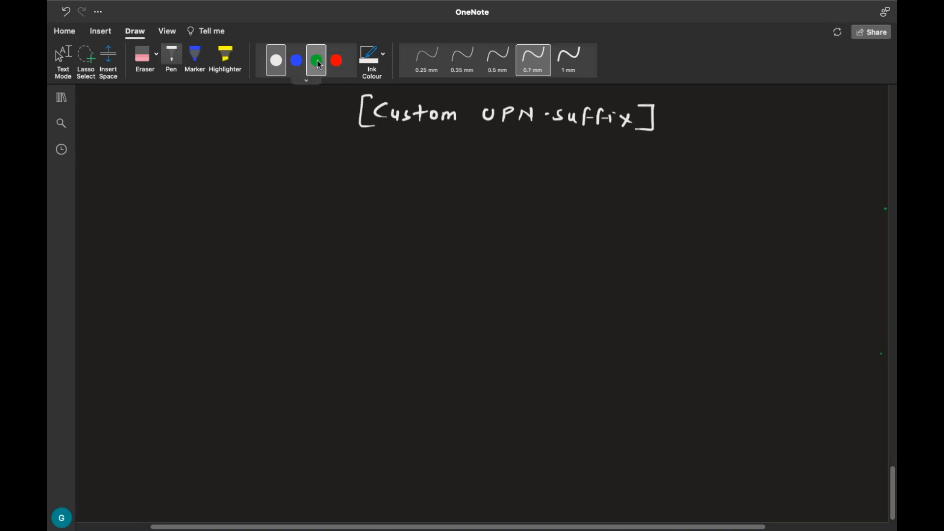
{"action": "left_click_drag", "start_coordinate": [138, 168], "coordinate": [130, 246]}
{"action": "mouse_move", "coordinate": [142, 165]}
{"action": "left_mouse_down"}
{"action": "mouse_move", "coordinate": [290, 168]}
{"action": "mouse_move", "coordinate": [284, 250]}
{"action": "mouse_move", "coordinate": [131, 254]}
{"action": "left_mouse_up"}
{"action": "mouse_move", "coordinate": [150, 155]}
{"action": "left_mouse_down"}
{"action": "mouse_move", "coordinate": [156, 141]}
{"action": "mouse_move", "coordinate": [160, 154]}
{"action": "left_mouse_up"}
{"action": "mouse_move", "coordinate": [152, 149]}
{"action": "left_mouse_down"}
{"action": "mouse_move", "coordinate": [231, 143]}
{"action": "mouse_move", "coordinate": [279, 156]}
{"action": "left_mouse_up"}
Handwrite "onmicrosoft.com" in blue inside the Azure-Portal box, with an arrow leading to "Default"
{"action": "left_click", "coordinate": [296, 60]}
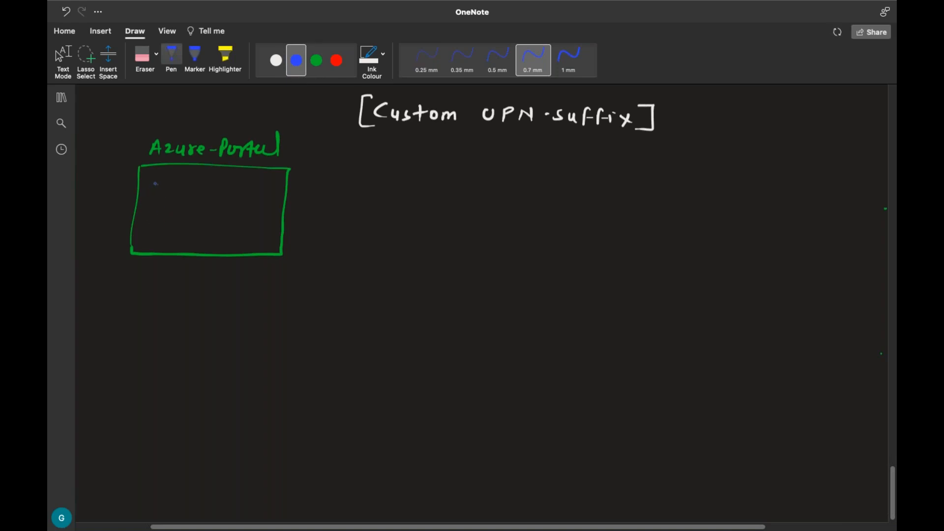
{"action": "mouse_move", "coordinate": [157, 180]}
{"action": "left_mouse_down"}
{"action": "mouse_move", "coordinate": [155, 189]}
{"action": "mouse_move", "coordinate": [249, 193]}
{"action": "left_mouse_up"}
{"action": "left_click_drag", "start_coordinate": [245, 187], "coordinate": [266, 194]}
{"action": "mouse_move", "coordinate": [274, 184]}
{"action": "left_mouse_down"}
{"action": "mouse_move", "coordinate": [274, 193]}
{"action": "mouse_move", "coordinate": [311, 186]}
{"action": "mouse_move", "coordinate": [321, 194]}
{"action": "left_mouse_up"}
{"action": "mouse_move", "coordinate": [330, 191]}
{"action": "left_mouse_down"}
{"action": "mouse_move", "coordinate": [375, 179]}
{"action": "mouse_move", "coordinate": [380, 192]}
{"action": "left_mouse_up"}
{"action": "left_click_drag", "start_coordinate": [375, 184], "coordinate": [392, 183]}
Handwrite "GluckCreation.com" in red below the onmicrosoft.com line, with an arrow leading to "Godaddy"
{"action": "left_click", "coordinate": [337, 60]}
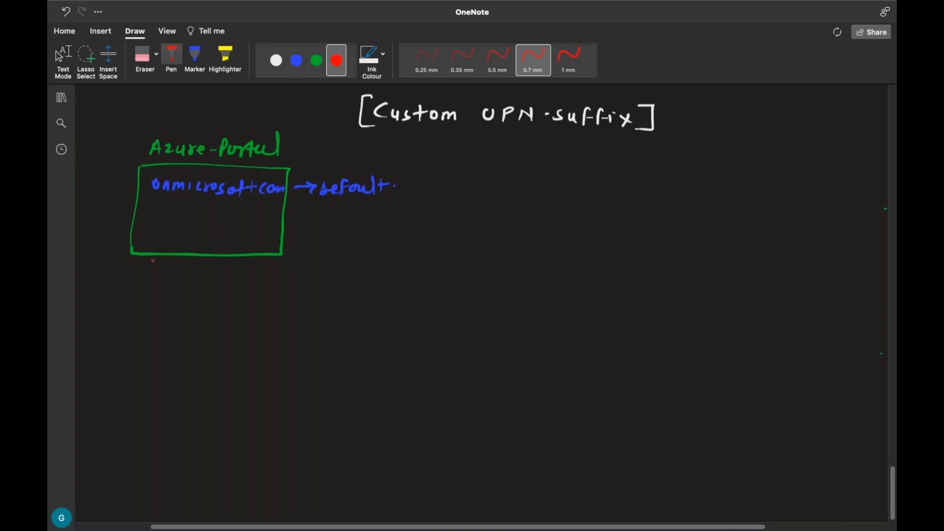
{"action": "mouse_move", "coordinate": [148, 220]}
{"action": "left_mouse_down"}
{"action": "mouse_move", "coordinate": [147, 230]}
{"action": "mouse_move", "coordinate": [176, 231]}
{"action": "left_mouse_up"}
{"action": "mouse_move", "coordinate": [178, 227]}
{"action": "left_mouse_down"}
{"action": "mouse_move", "coordinate": [297, 234]}
{"action": "mouse_move", "coordinate": [395, 222]}
{"action": "mouse_move", "coordinate": [406, 242]}
{"action": "left_mouse_up"}
Sketch a blue monitor and server tower in the lower right of the page and label them "Training.com"
{"action": "left_click", "coordinate": [295, 59]}
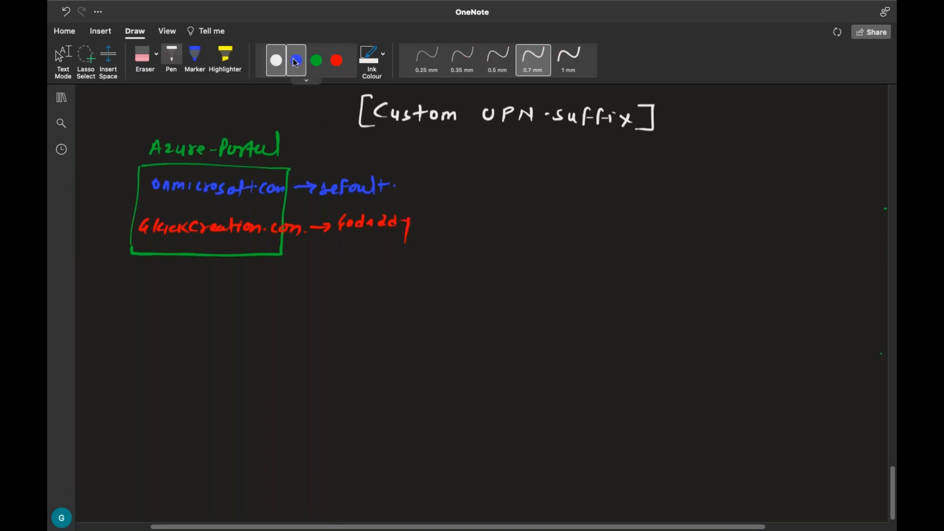
{"action": "mouse_move", "coordinate": [595, 384]}
{"action": "left_mouse_down"}
{"action": "mouse_move", "coordinate": [595, 417]}
{"action": "mouse_move", "coordinate": [643, 406]}
{"action": "mouse_move", "coordinate": [591, 419]}
{"action": "mouse_move", "coordinate": [609, 431]}
{"action": "mouse_move", "coordinate": [625, 430]}
{"action": "mouse_move", "coordinate": [662, 390]}
{"action": "mouse_move", "coordinate": [683, 422]}
{"action": "mouse_move", "coordinate": [663, 420]}
{"action": "mouse_move", "coordinate": [697, 446]}
{"action": "left_mouse_up"}
{"action": "mouse_move", "coordinate": [690, 431]}
{"action": "left_mouse_down"}
{"action": "mouse_move", "coordinate": [727, 442]}
{"action": "mouse_move", "coordinate": [765, 436]}
{"action": "left_mouse_up"}
{"action": "mouse_move", "coordinate": [770, 434]}
{"action": "left_mouse_down"}
{"action": "mouse_move", "coordinate": [754, 468]}
{"action": "mouse_move", "coordinate": [761, 450]}
{"action": "mouse_move", "coordinate": [825, 447]}
{"action": "left_mouse_up"}
{"action": "left_click", "coordinate": [781, 442]}
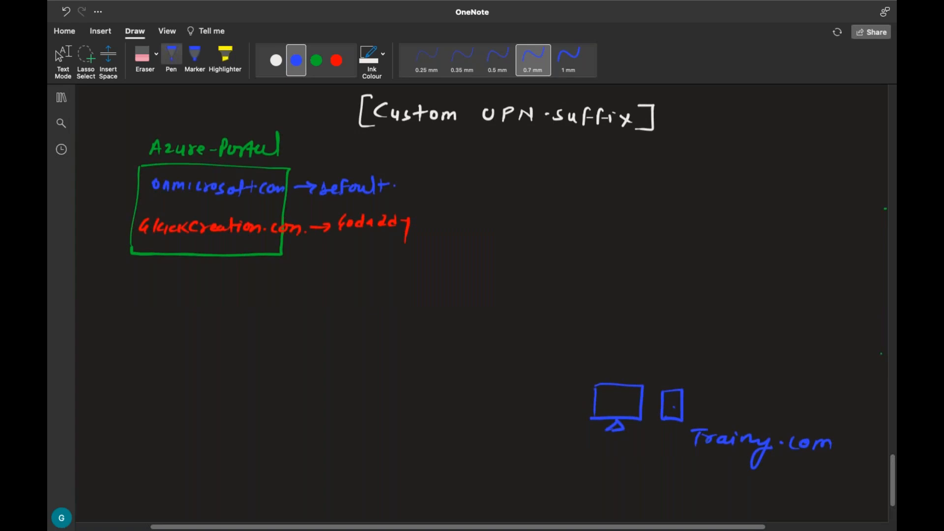
List "Aws", "Azure" and "Telnet" in green above Training.com, brace them, and draw a curved arrow to "Default"
{"action": "left_click", "coordinate": [316, 60]}
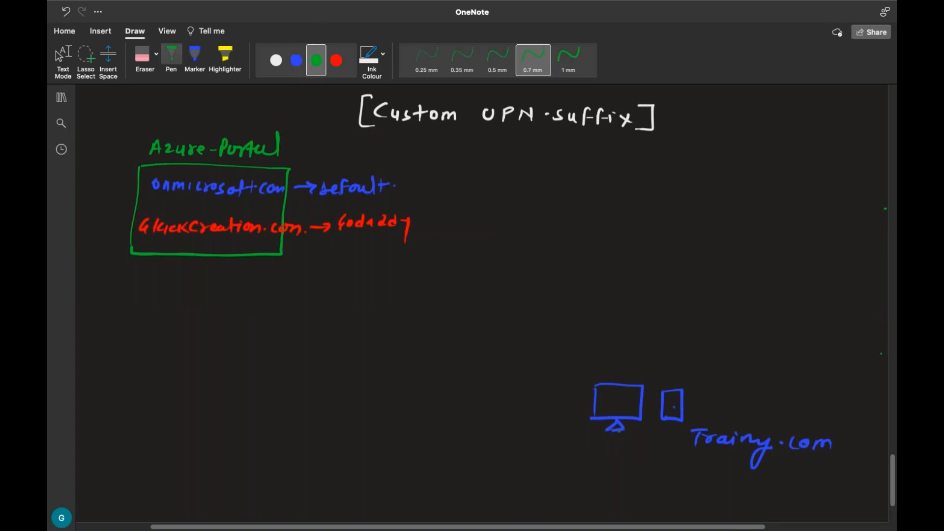
{"action": "mouse_move", "coordinate": [720, 360]}
{"action": "left_mouse_down"}
{"action": "mouse_move", "coordinate": [731, 346]}
{"action": "mouse_move", "coordinate": [735, 361]}
{"action": "left_mouse_up"}
{"action": "left_click_drag", "start_coordinate": [723, 352], "coordinate": [733, 353]}
{"action": "left_click_drag", "start_coordinate": [739, 348], "coordinate": [759, 358]}
{"action": "left_click_drag", "start_coordinate": [717, 385], "coordinate": [783, 383]}
{"action": "mouse_move", "coordinate": [716, 403]}
{"action": "left_mouse_down"}
{"action": "mouse_move", "coordinate": [722, 413]}
{"action": "mouse_move", "coordinate": [743, 396]}
{"action": "mouse_move", "coordinate": [775, 413]}
{"action": "left_mouse_up"}
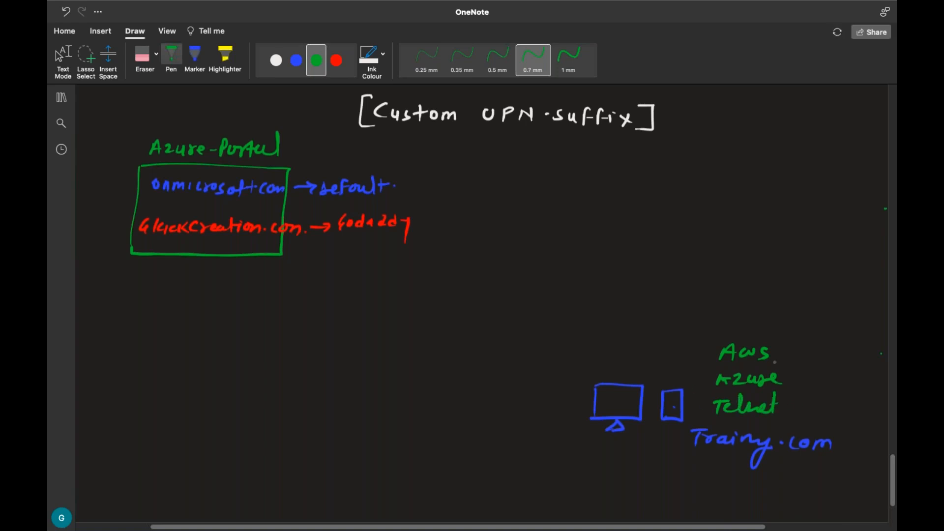
{"action": "mouse_move", "coordinate": [786, 348]}
{"action": "left_mouse_down"}
{"action": "mouse_move", "coordinate": [802, 410]}
{"action": "mouse_move", "coordinate": [790, 416]}
{"action": "left_mouse_up"}
{"action": "mouse_move", "coordinate": [805, 347]}
{"action": "left_mouse_down"}
{"action": "mouse_move", "coordinate": [808, 322]}
{"action": "mouse_move", "coordinate": [541, 309]}
{"action": "mouse_move", "coordinate": [445, 212]}
{"action": "mouse_move", "coordinate": [391, 197]}
{"action": "mouse_move", "coordinate": [405, 192]}
{"action": "left_mouse_up"}
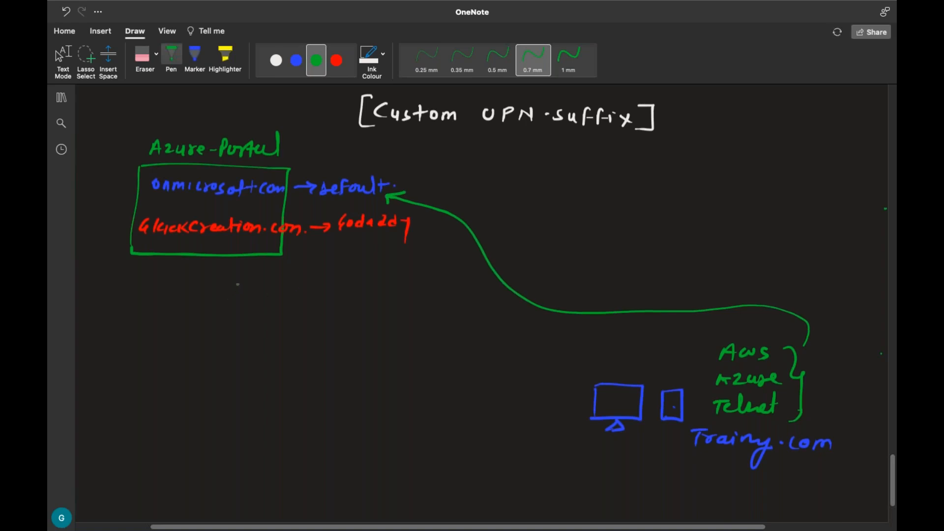
Underline part of the GluckCreation.com name in red inside the Azure-Portal box and leave the pen tool
{"action": "left_click", "coordinate": [336, 61]}
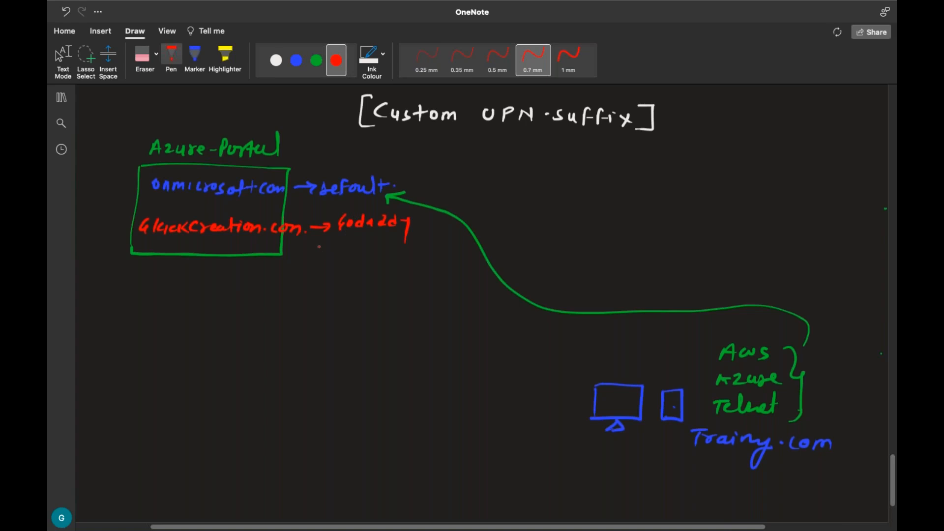
{"action": "key", "text": "Escape"}
{"action": "left_click", "coordinate": [172, 58]}
{"action": "left_click_drag", "start_coordinate": [159, 238], "coordinate": [196, 237]}
{"action": "key", "text": "Escape"}
{"action": "key", "text": "Escape"}
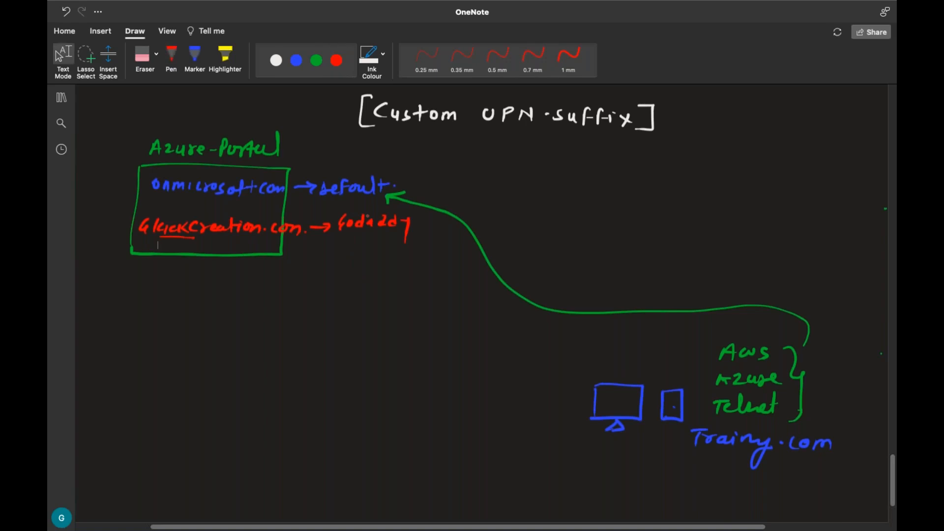
Switch to the Azure portal, open the aws user's Properties, and highlight its user principal name
{"action": "key", "text": "ctrl+Left"}
{"action": "key", "text": "ctrl+Left"}
{"action": "key", "text": "ctrl+Right"}
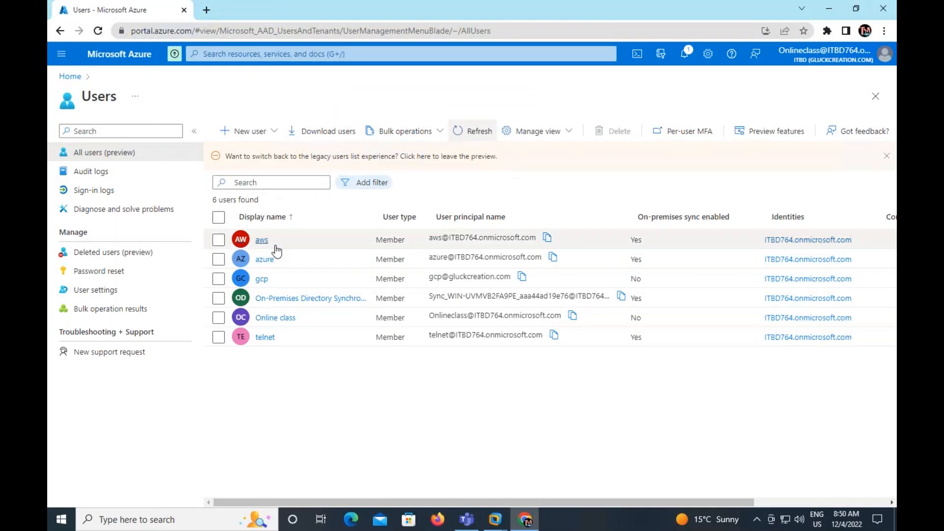
{"action": "left_click", "coordinate": [261, 247]}
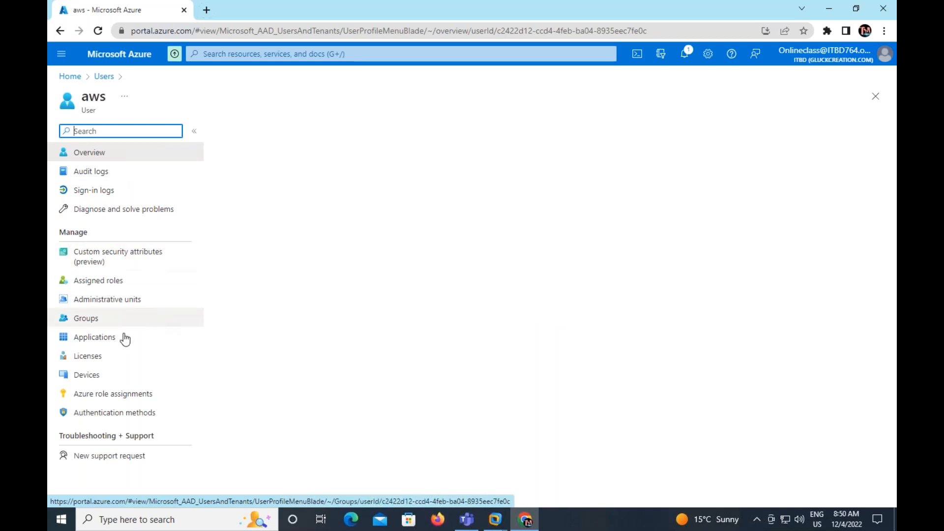
{"action": "left_click", "coordinate": [252, 131]}
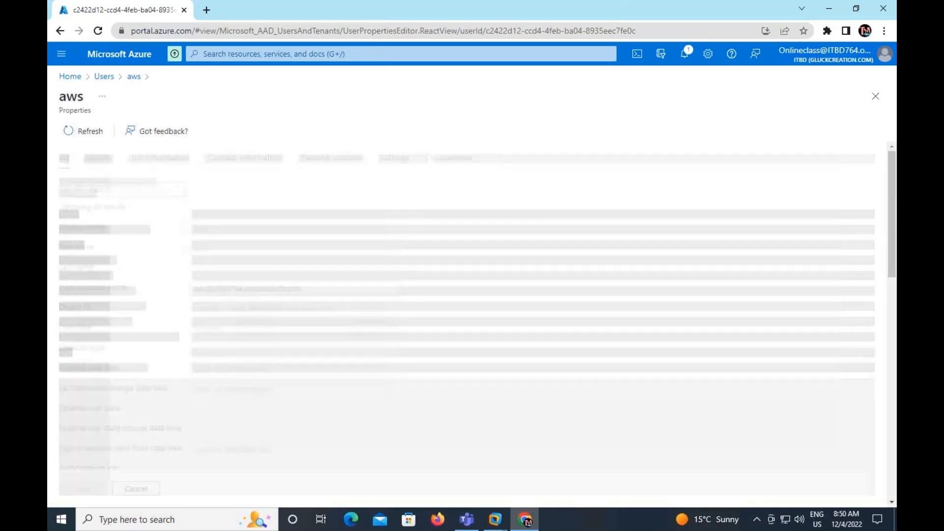
{"action": "triple_click", "coordinate": [269, 290]}
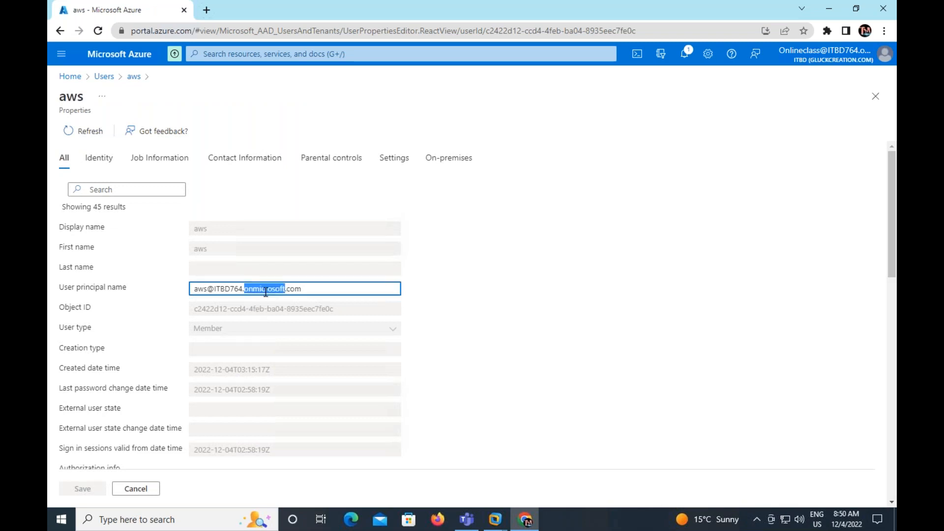
{"action": "triple_click", "coordinate": [320, 290]}
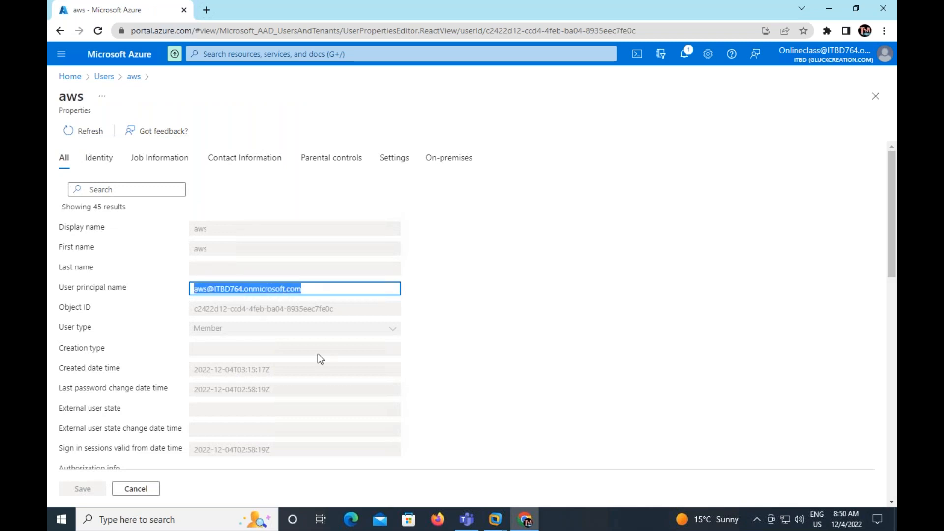
Compare the aws user's on-premises details with its user principal name, view the Identity properties, and return to the unselected user list
{"action": "scroll", "coordinate": [318, 354], "scroll_direction": "down", "scroll_amount": 15}
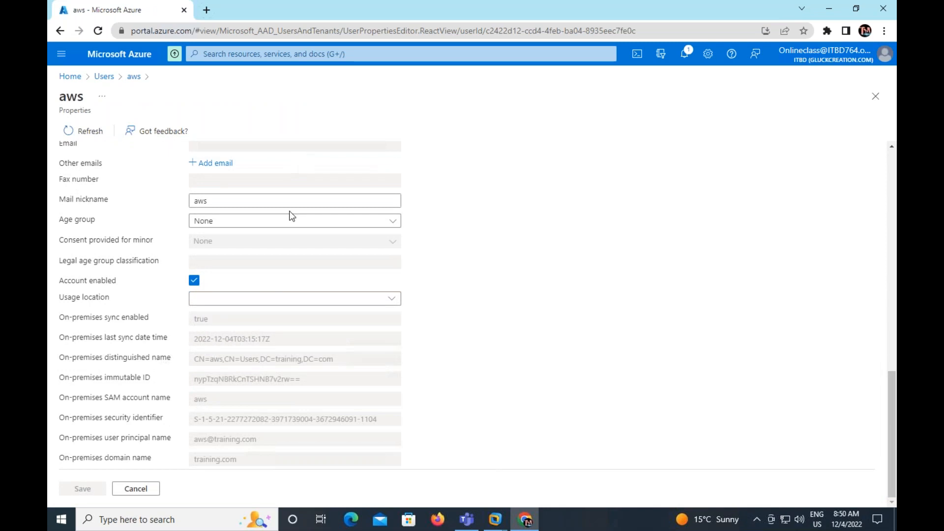
{"action": "left_click", "coordinate": [264, 223]}
{"action": "left_click", "coordinate": [263, 224]}
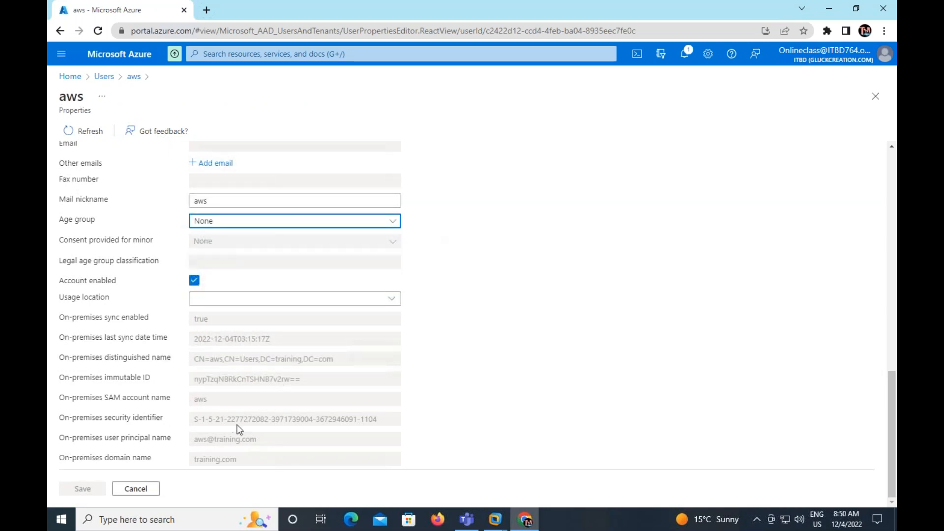
{"action": "scroll", "coordinate": [240, 430], "scroll_direction": "up", "scroll_amount": 15}
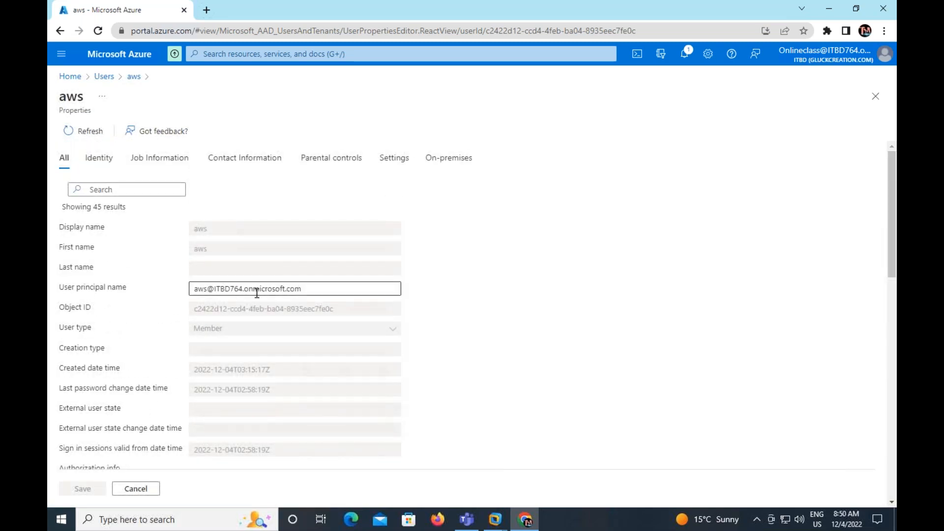
{"action": "scroll", "coordinate": [256, 293], "scroll_direction": "down", "scroll_amount": 10}
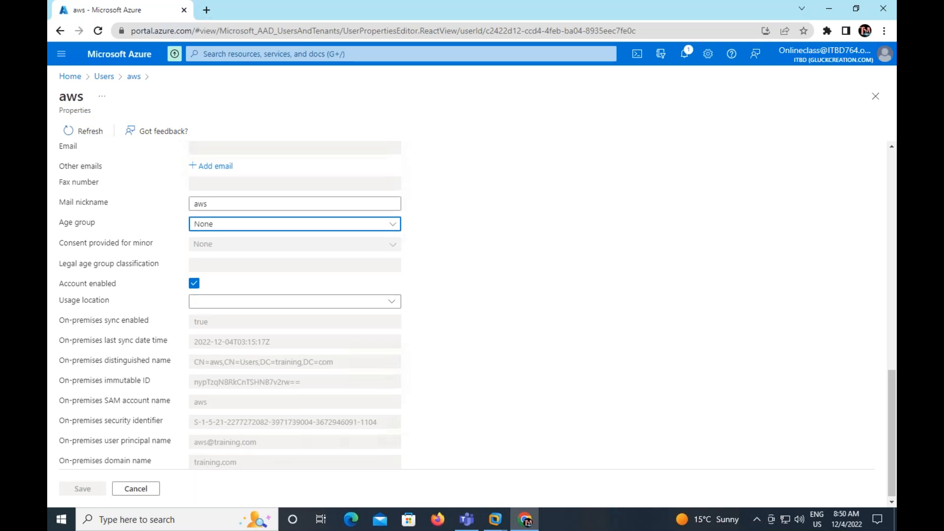
{"action": "scroll", "coordinate": [256, 319], "scroll_direction": "up", "scroll_amount": 15}
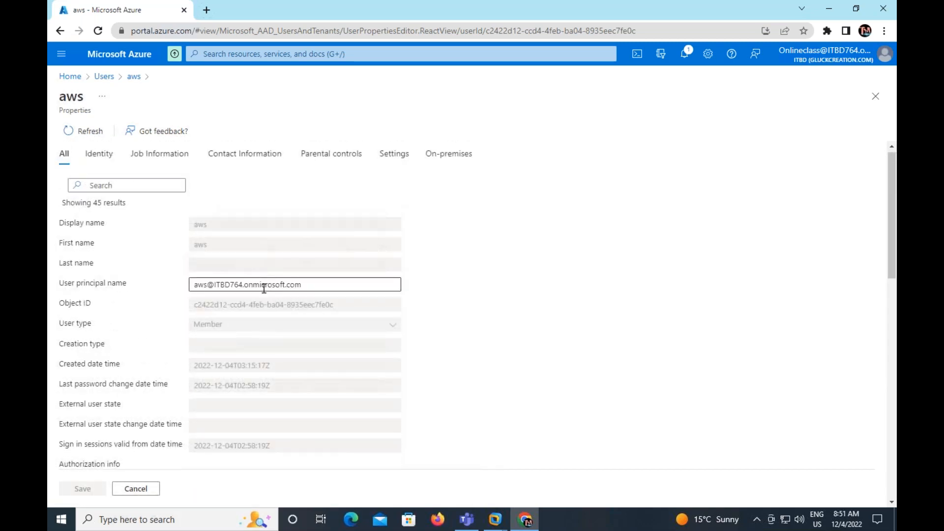
{"action": "scroll", "coordinate": [260, 287], "scroll_direction": "up", "scroll_amount": 1}
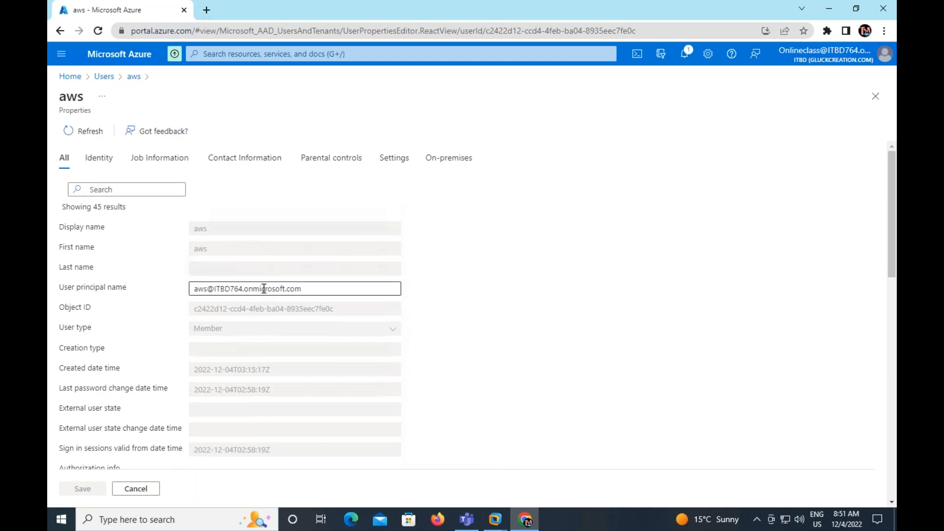
{"action": "left_click", "coordinate": [171, 162]}
{"action": "left_click", "coordinate": [103, 164]}
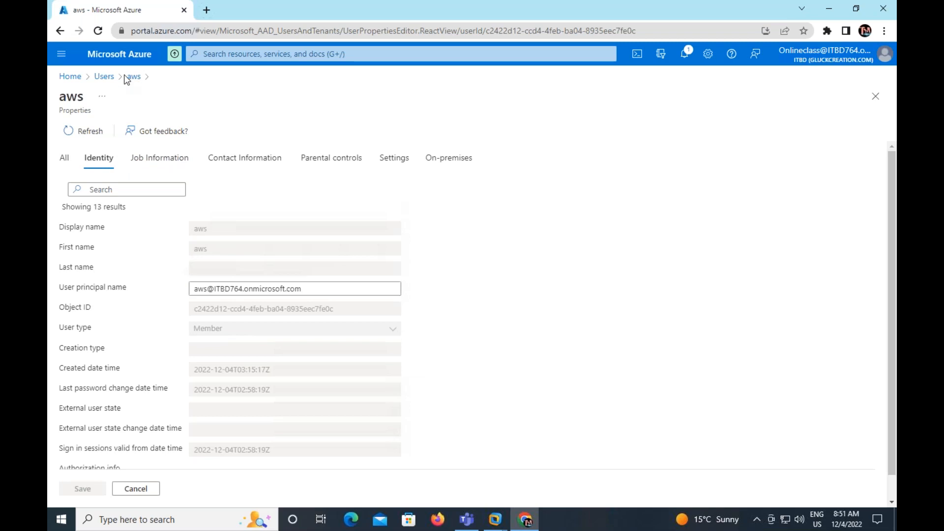
{"action": "left_click", "coordinate": [104, 76]}
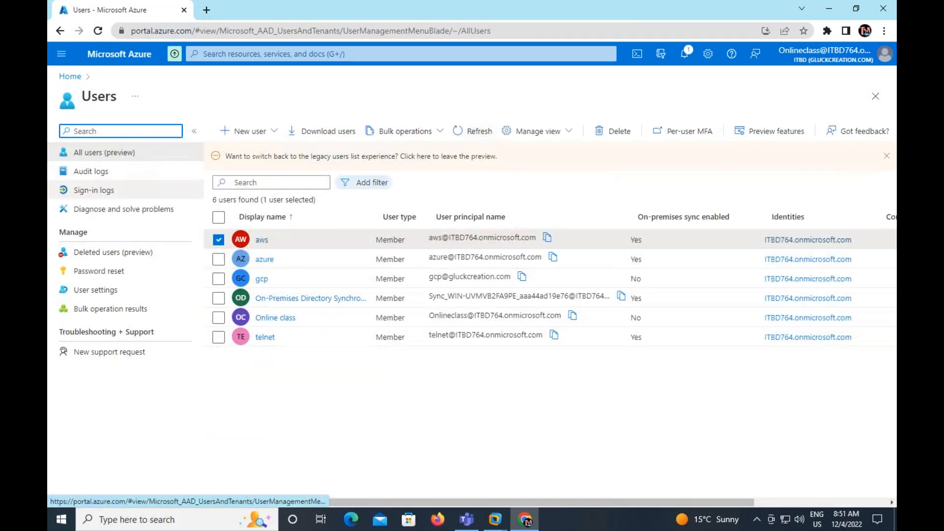
{"action": "left_click", "coordinate": [214, 243]}
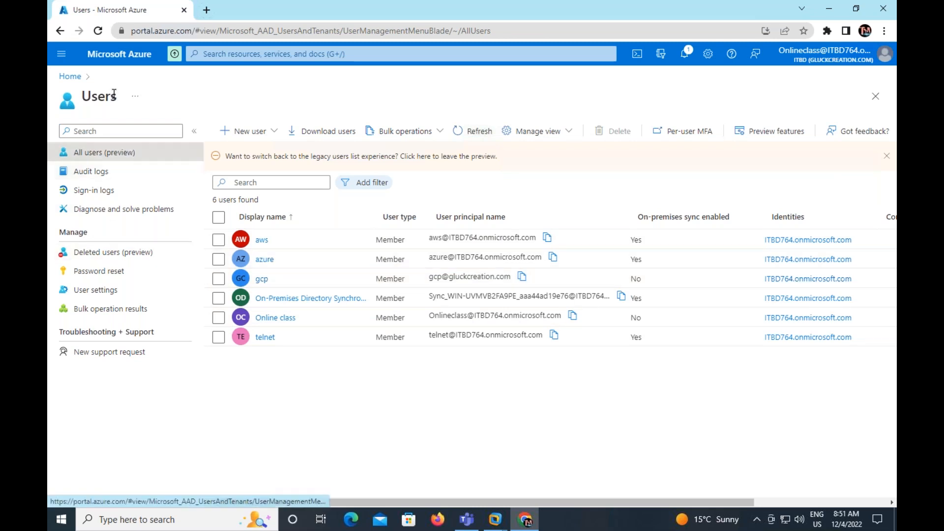
Open gluckcreation.com under Azure Active Directory's custom domain names and copy the domain name
{"action": "left_click", "coordinate": [69, 77]}
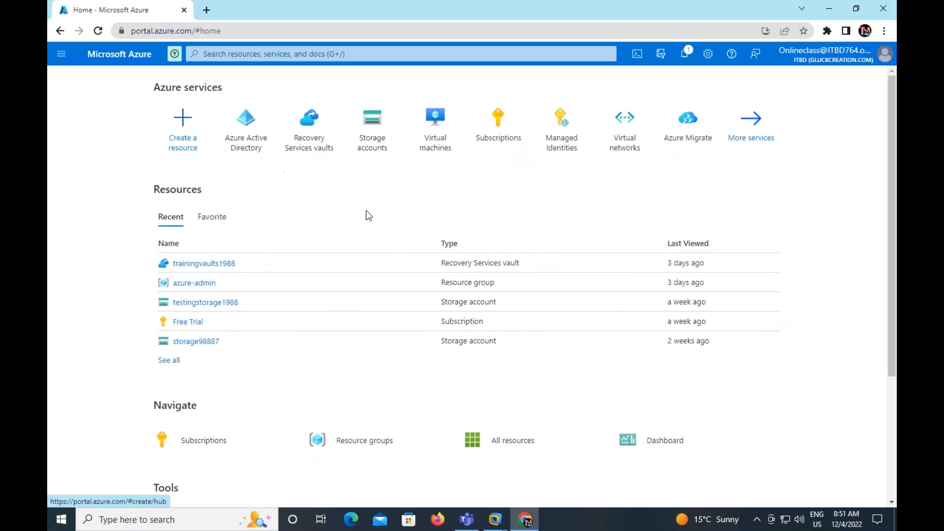
{"action": "left_click", "coordinate": [246, 123]}
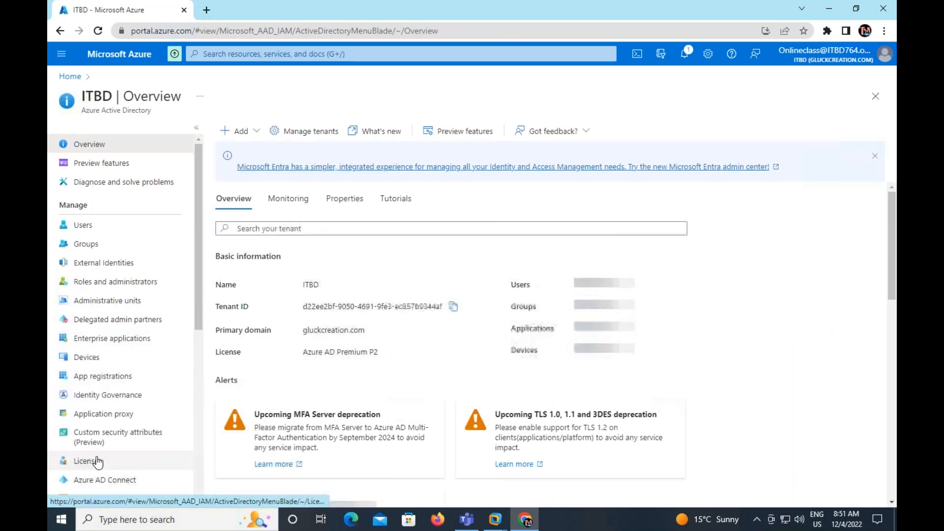
{"action": "scroll", "coordinate": [98, 462], "scroll_direction": "down", "scroll_amount": 1}
{"action": "left_click", "coordinate": [106, 430]}
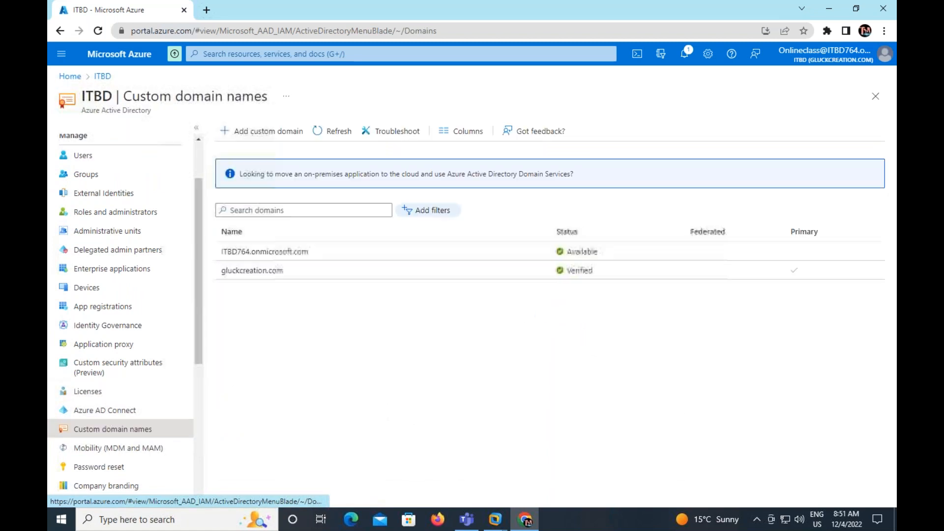
{"action": "left_click", "coordinate": [270, 275]}
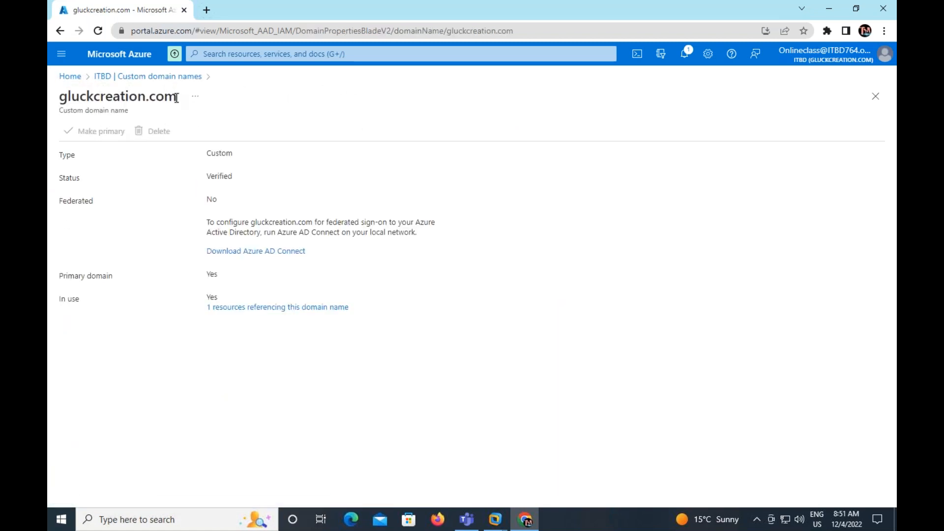
{"action": "left_click_drag", "start_coordinate": [176, 98], "coordinate": [58, 97]}
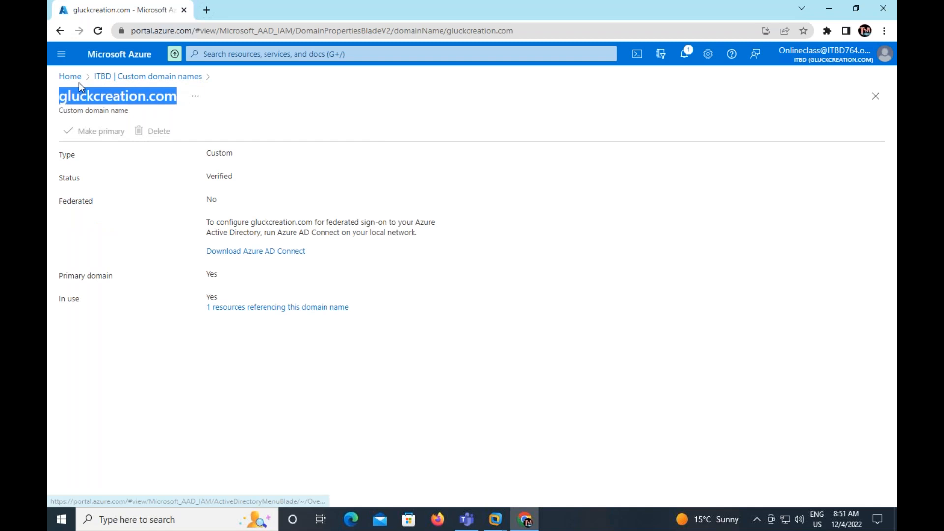
{"action": "right_click", "coordinate": [107, 91]}
{"action": "left_click", "coordinate": [127, 99]}
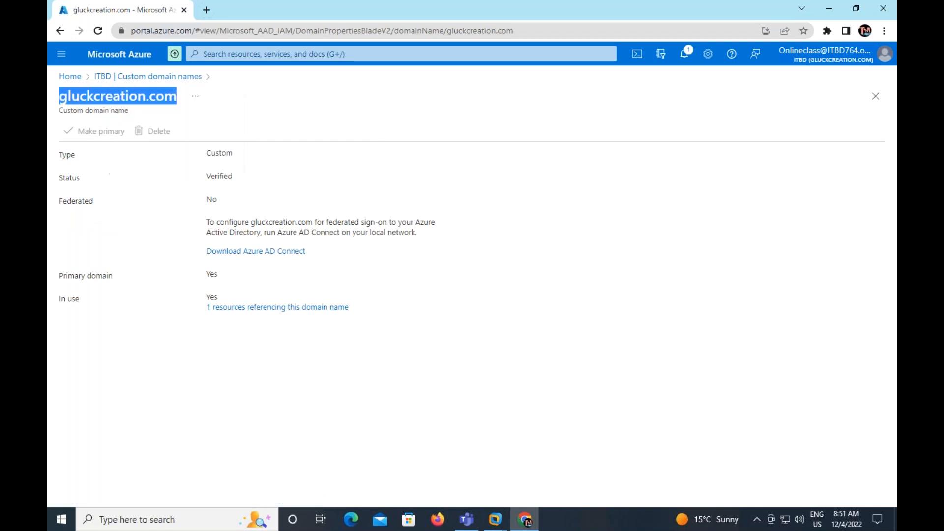
Switch to the domain controller virtual machine, minimize Active Directory Users and Computers, and open Server Manager without the Windows Admin Center notice
{"action": "left_click", "coordinate": [495, 519]}
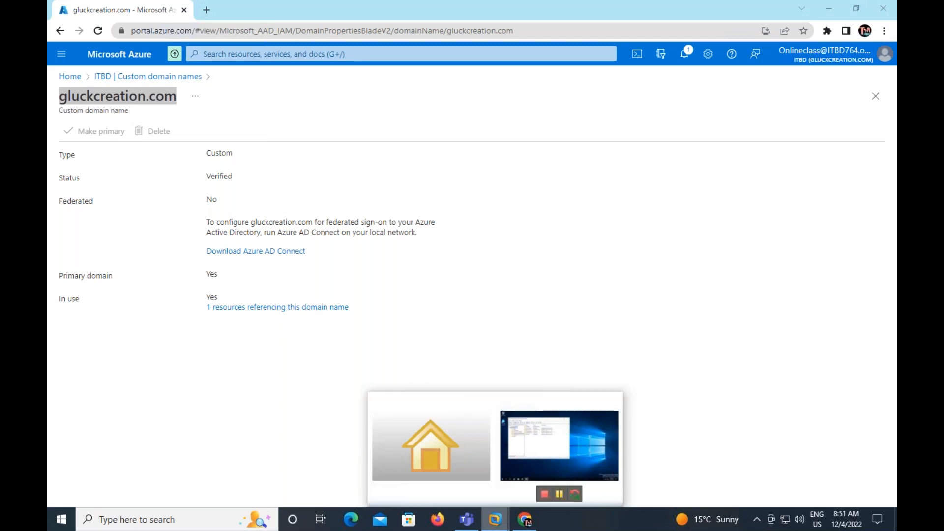
{"action": "left_click", "coordinate": [559, 446]}
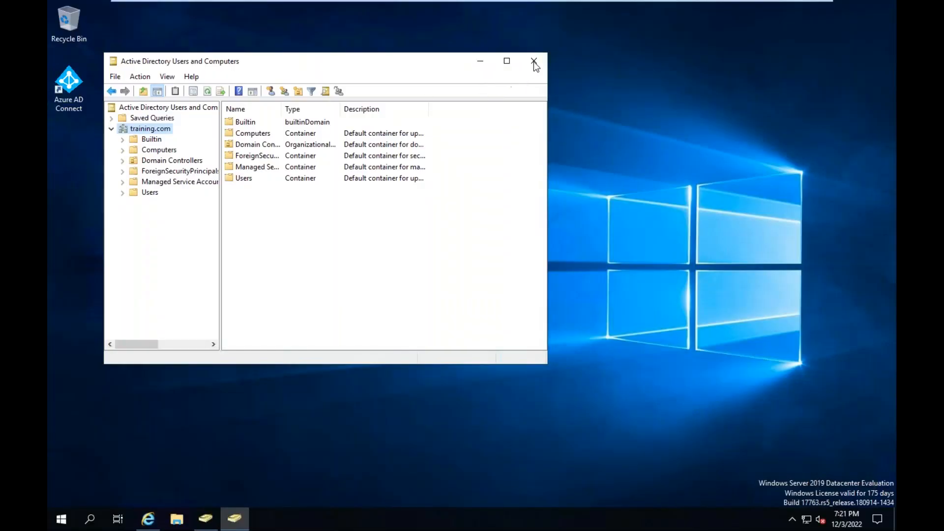
{"action": "left_click", "coordinate": [478, 61]}
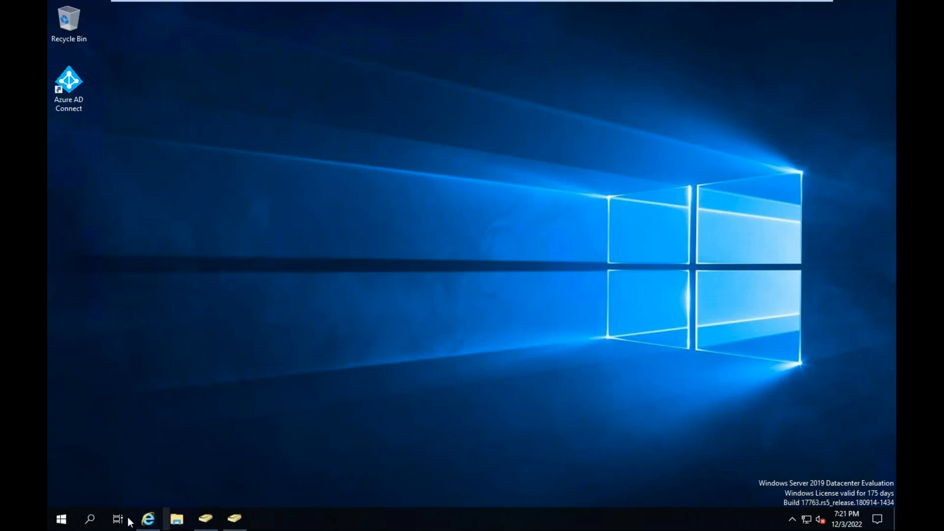
{"action": "left_click", "coordinate": [68, 523]}
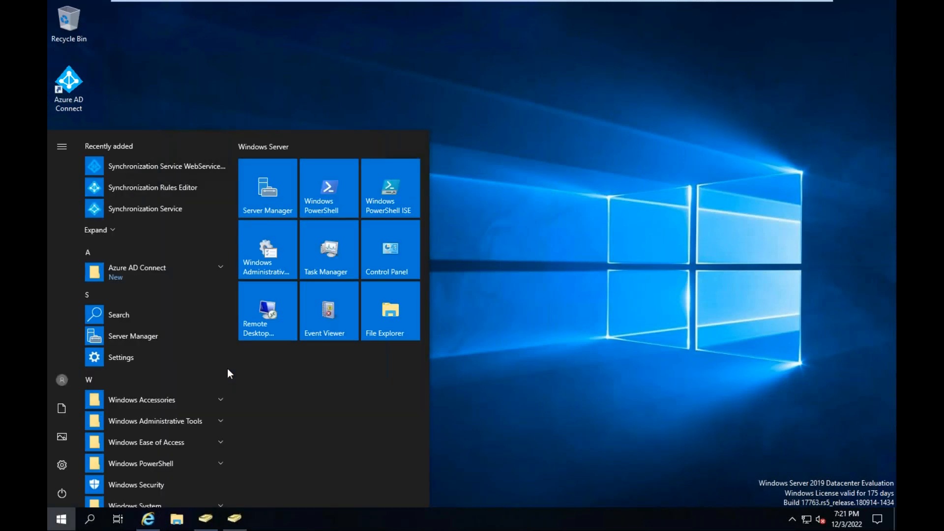
{"action": "left_click", "coordinate": [272, 194]}
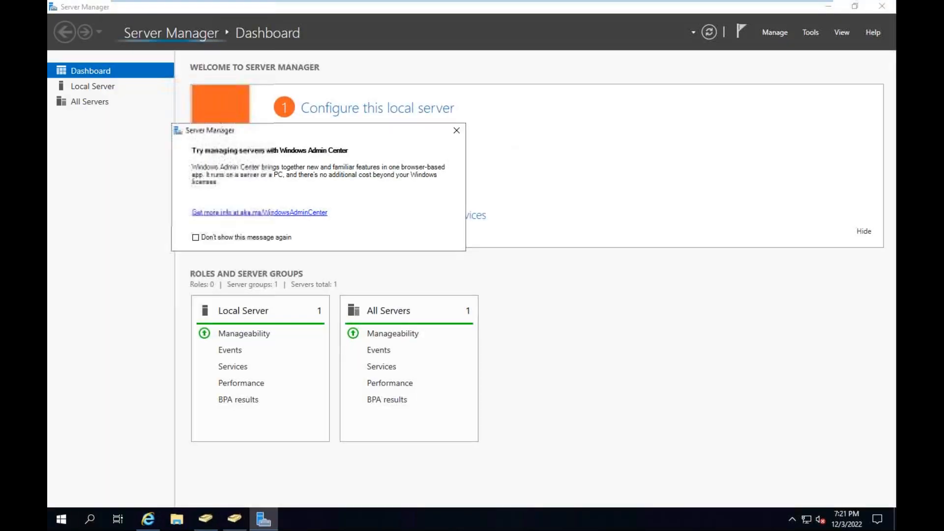
{"action": "left_click", "coordinate": [457, 130]}
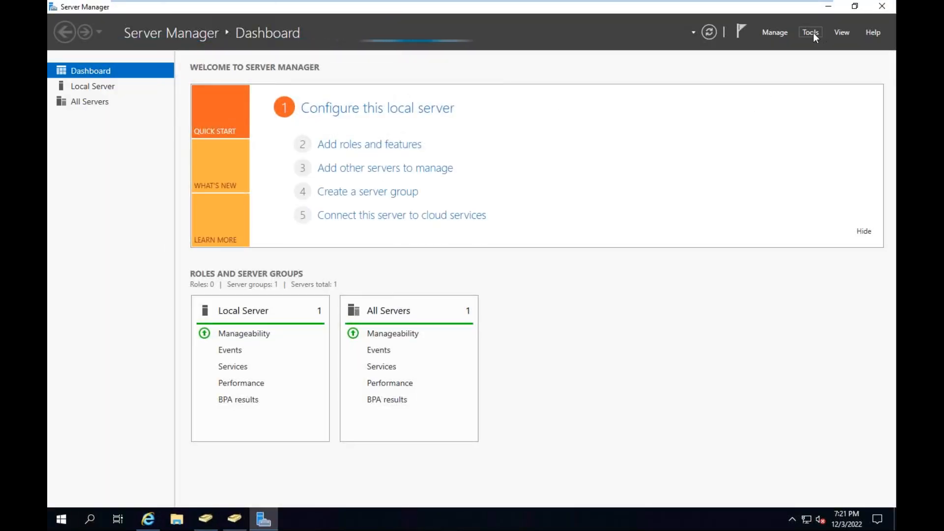
Open Active Directory Domains and Trusts from Server Manager and show the UPN suffix properties of its root node
{"action": "left_click", "coordinate": [814, 32]}
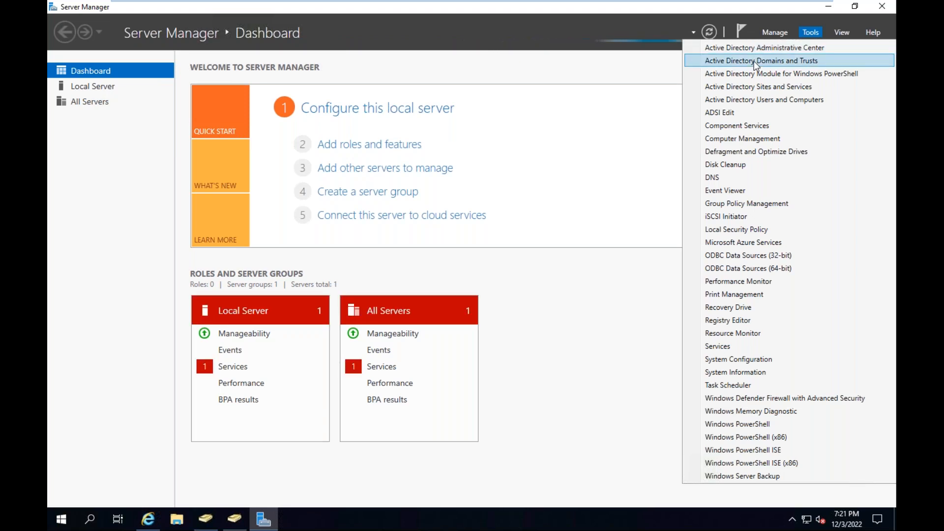
{"action": "left_click", "coordinate": [737, 63]}
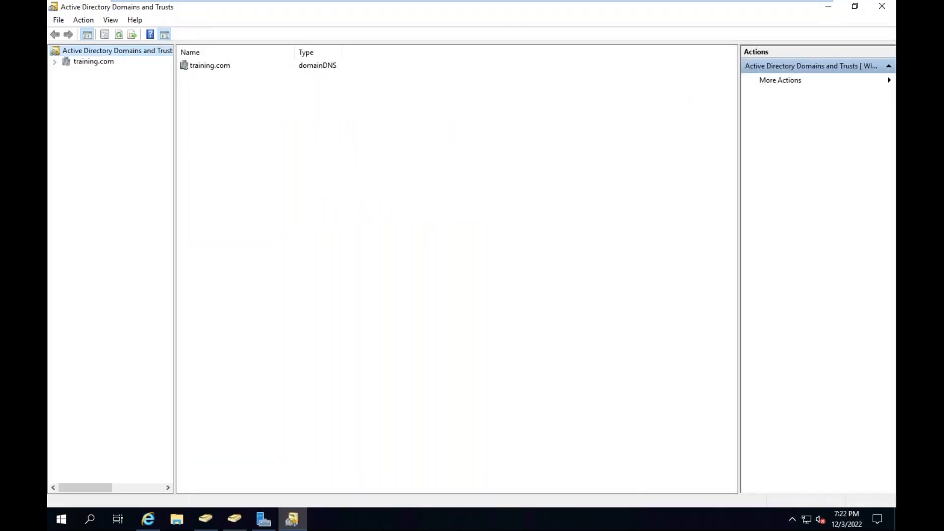
{"action": "right_click", "coordinate": [97, 55]}
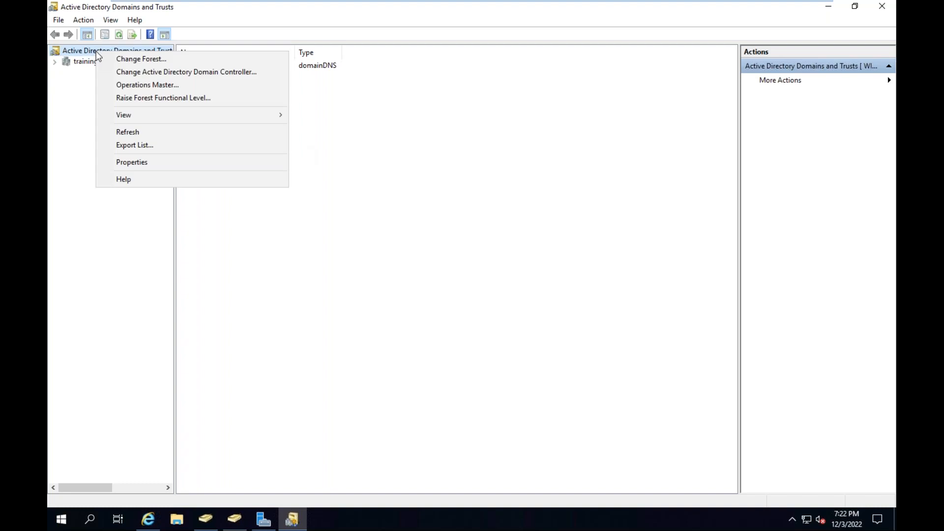
{"action": "left_click", "coordinate": [126, 163]}
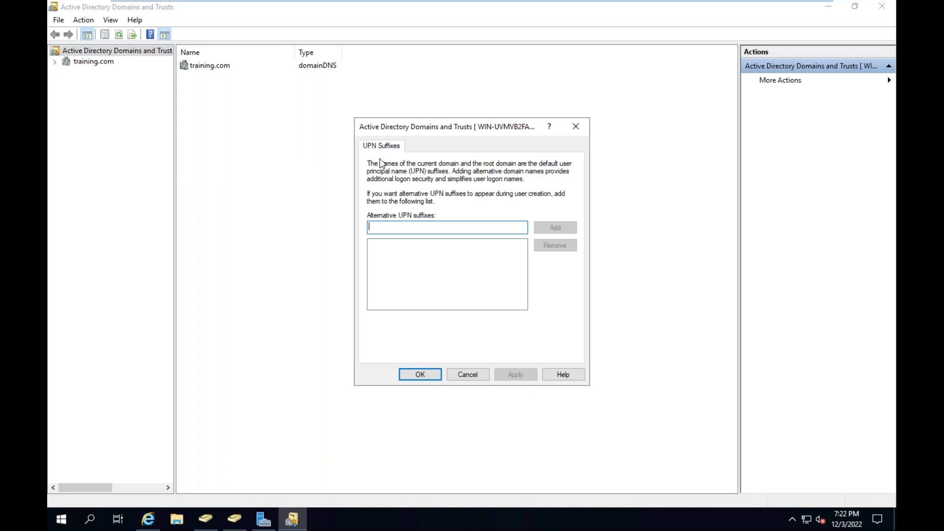
Add gluckcreation.com as an alternative UPN suffix, apply it, and close Active Directory Domains and Trusts
{"action": "right_click", "coordinate": [406, 227]}
{"action": "left_click", "coordinate": [433, 277]}
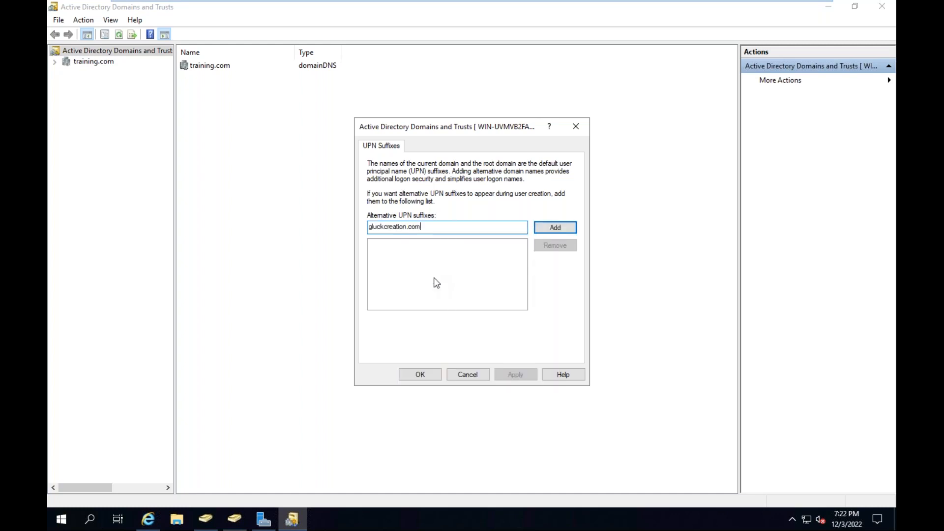
{"action": "left_click", "coordinate": [554, 228]}
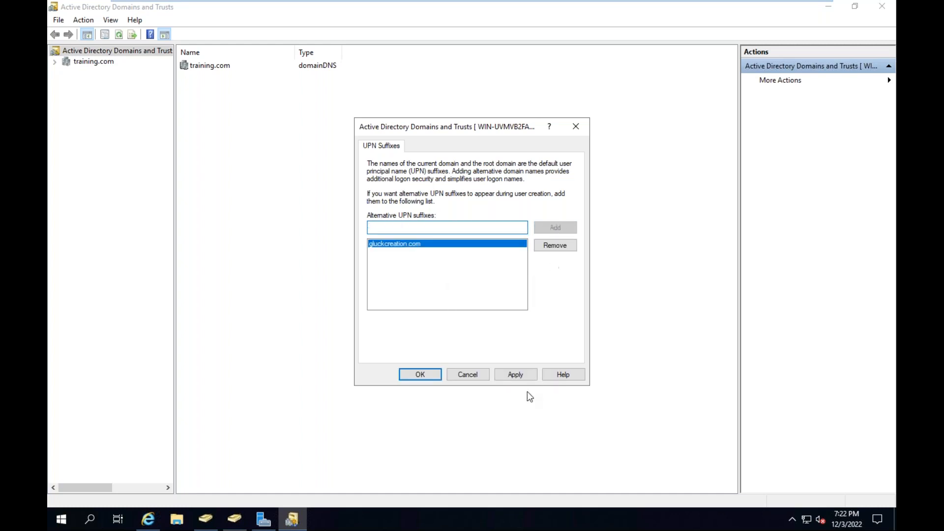
{"action": "left_click", "coordinate": [522, 375]}
{"action": "left_click", "coordinate": [431, 375]}
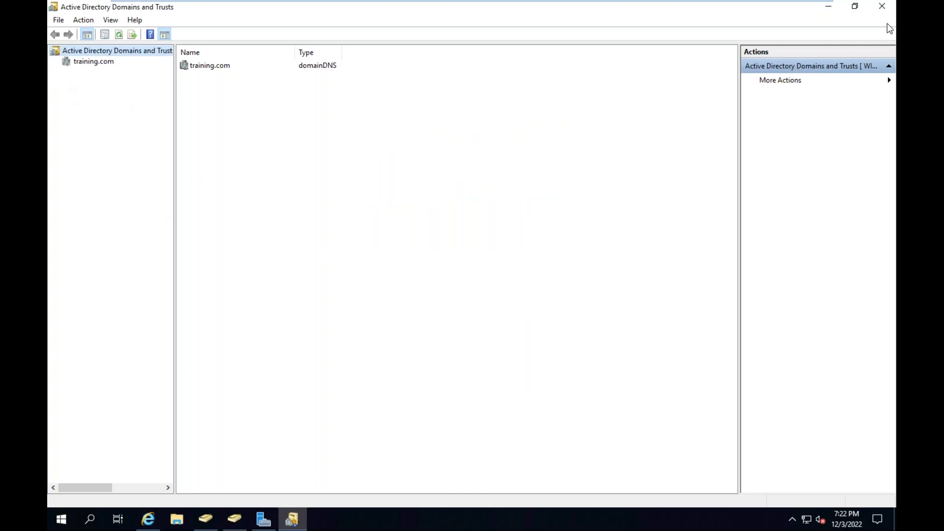
{"action": "left_click", "coordinate": [882, 6]}
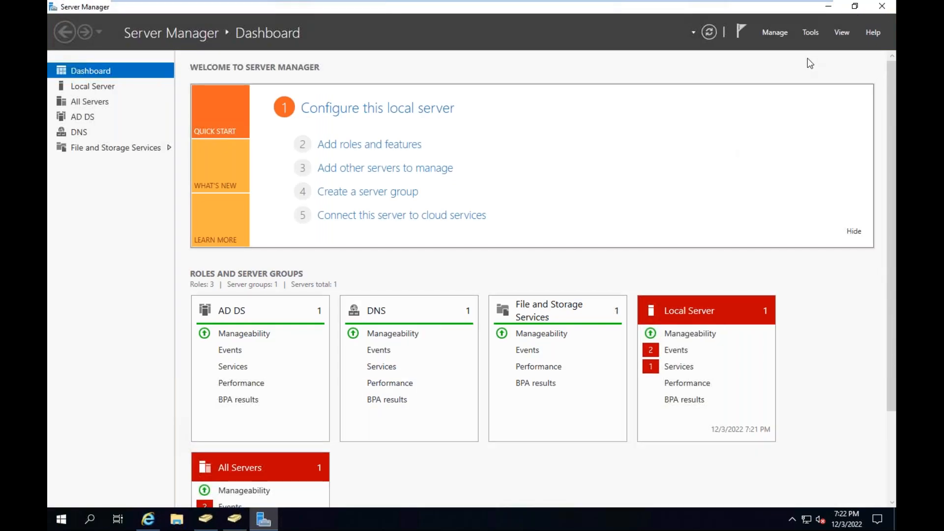
Switch to Active Directory Users and Computers, open training.com's Users container, and maximize the window
{"action": "left_click", "coordinate": [235, 519]}
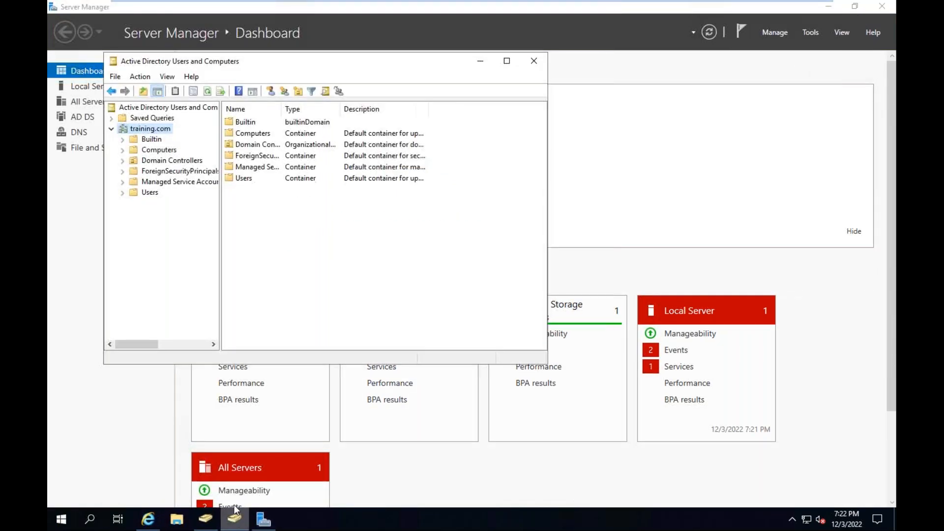
{"action": "left_click", "coordinate": [150, 192]}
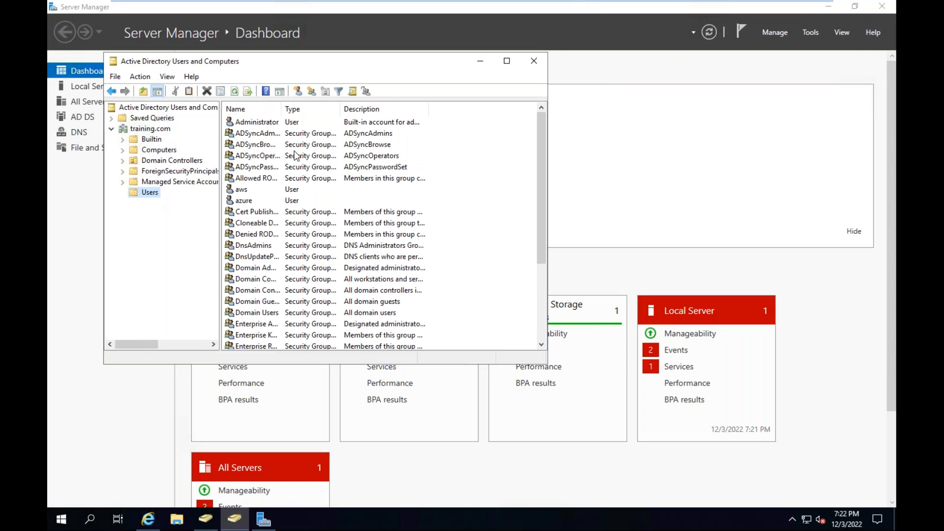
{"action": "left_click", "coordinate": [507, 60]}
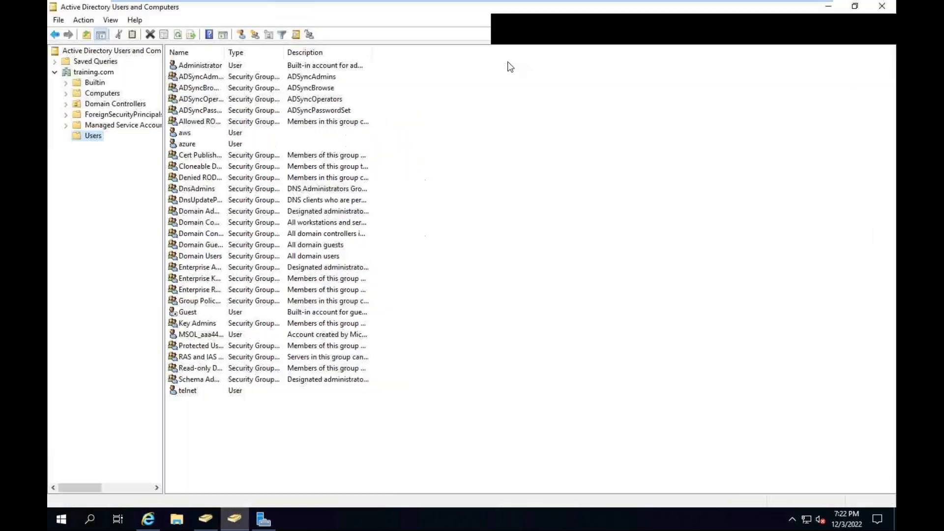
{"action": "double_click", "coordinate": [186, 134]}
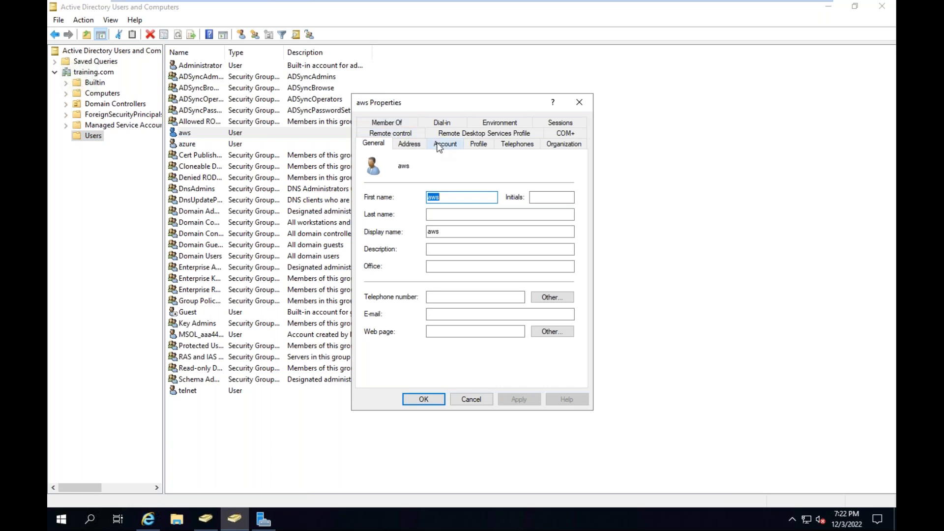
{"action": "left_click", "coordinate": [453, 144]}
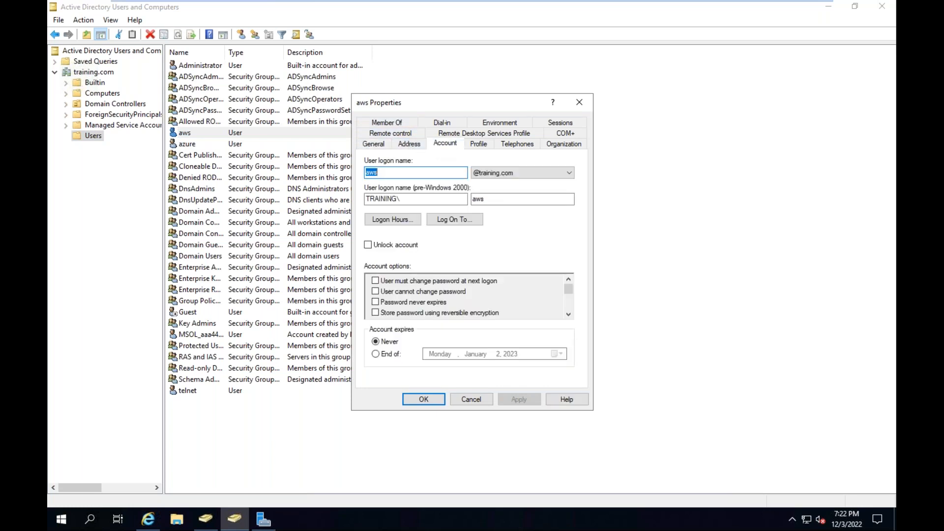
{"action": "left_click", "coordinate": [500, 174]}
{"action": "left_click", "coordinate": [501, 191]}
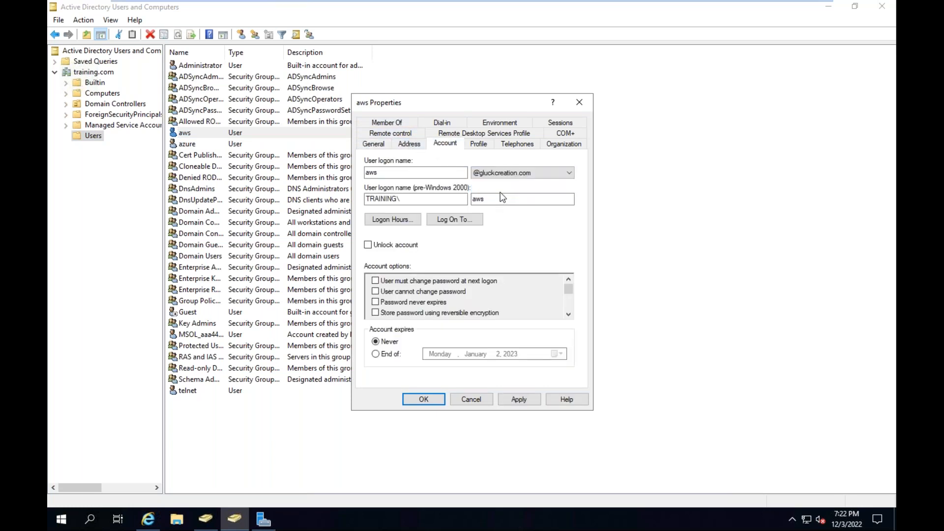
{"action": "left_click", "coordinate": [515, 397]}
{"action": "left_click", "coordinate": [422, 399]}
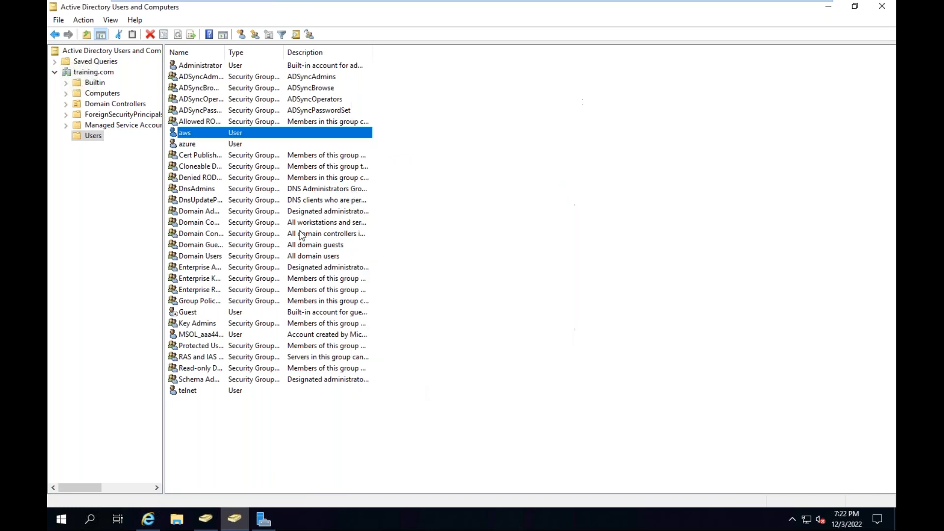
{"action": "double_click", "coordinate": [195, 144]}
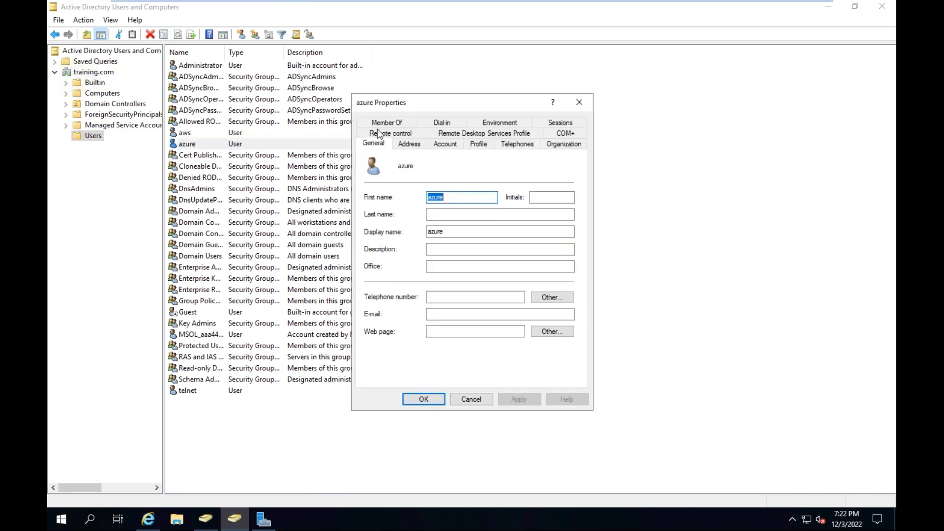
{"action": "left_click", "coordinate": [445, 143]}
{"action": "left_click", "coordinate": [526, 173]}
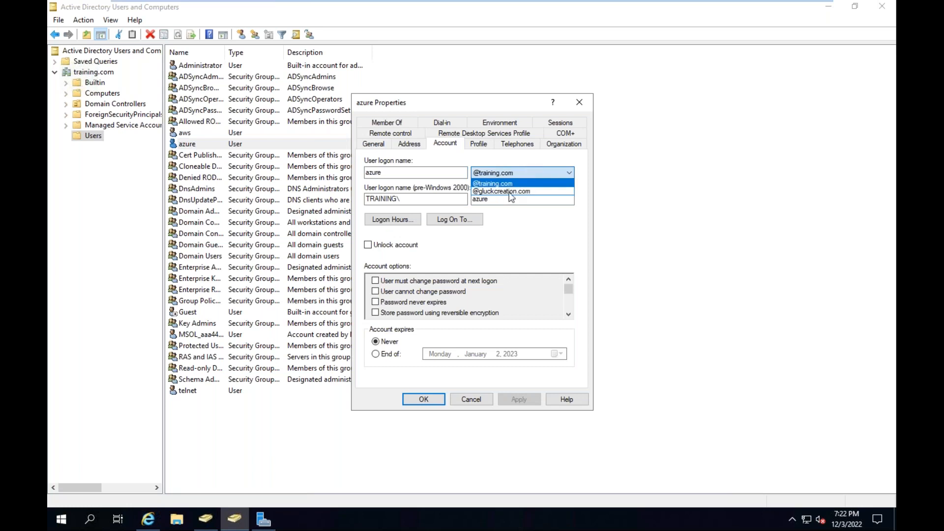
{"action": "left_click", "coordinate": [512, 191]}
{"action": "left_click", "coordinate": [519, 399]}
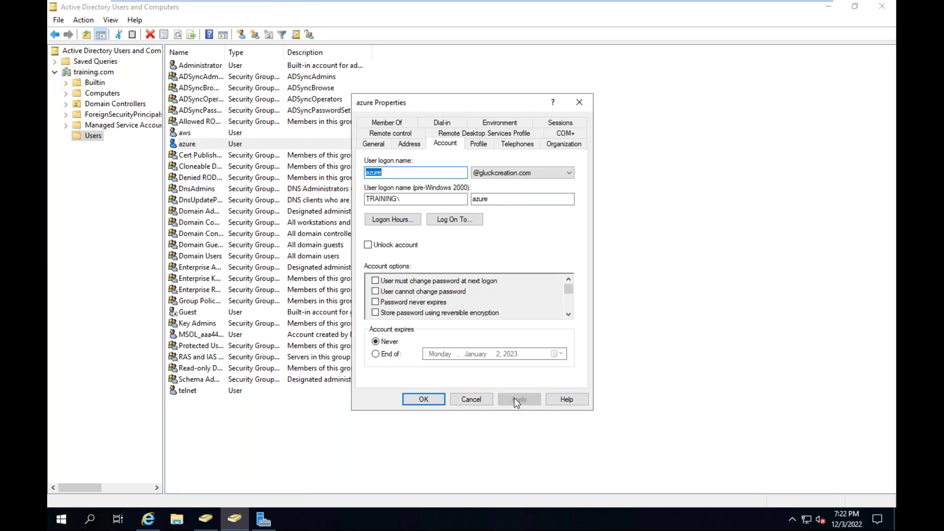
{"action": "left_click", "coordinate": [423, 399]}
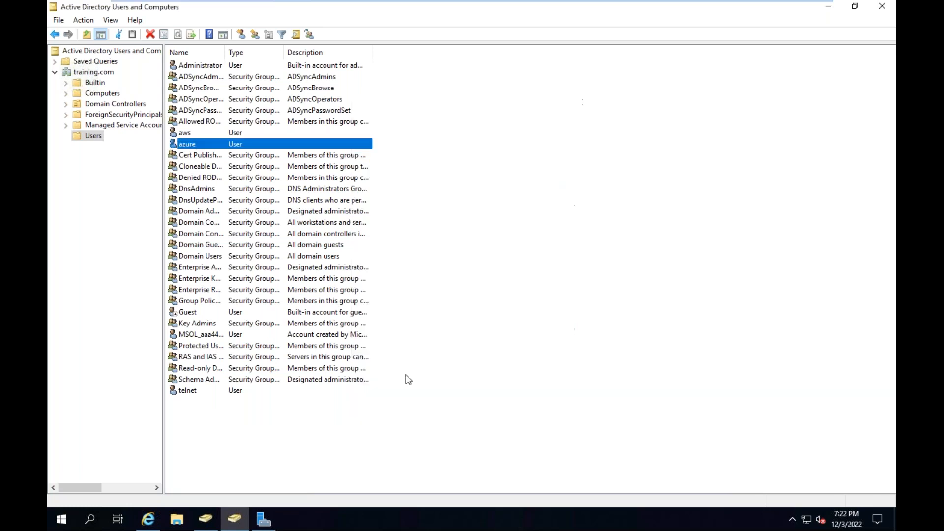
{"action": "double_click", "coordinate": [192, 394]}
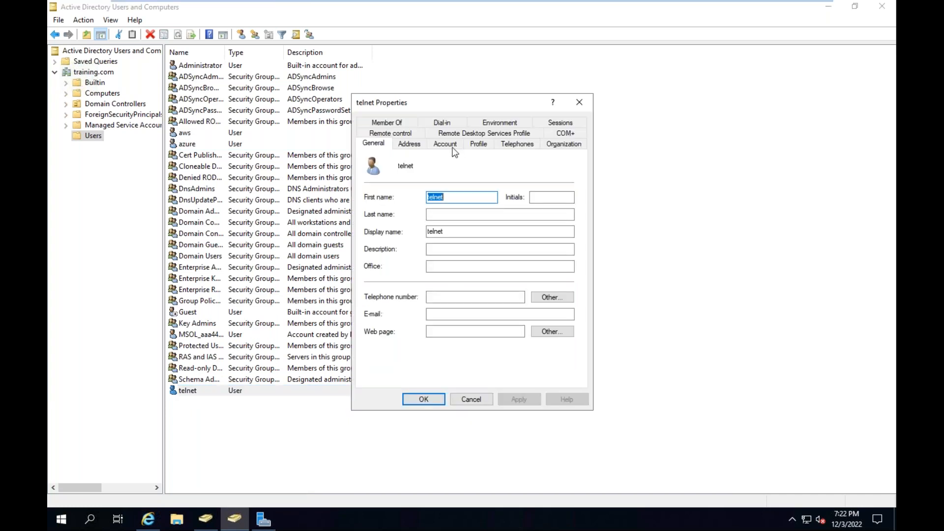
{"action": "left_click", "coordinate": [446, 144]}
{"action": "left_click", "coordinate": [492, 166]}
{"action": "left_click", "coordinate": [497, 196]}
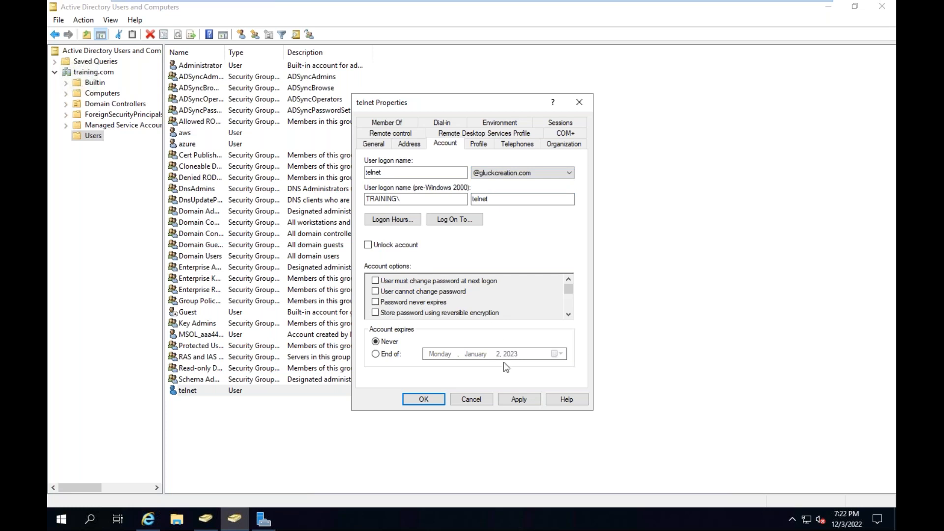
{"action": "left_click", "coordinate": [519, 400]}
{"action": "left_click", "coordinate": [424, 399]}
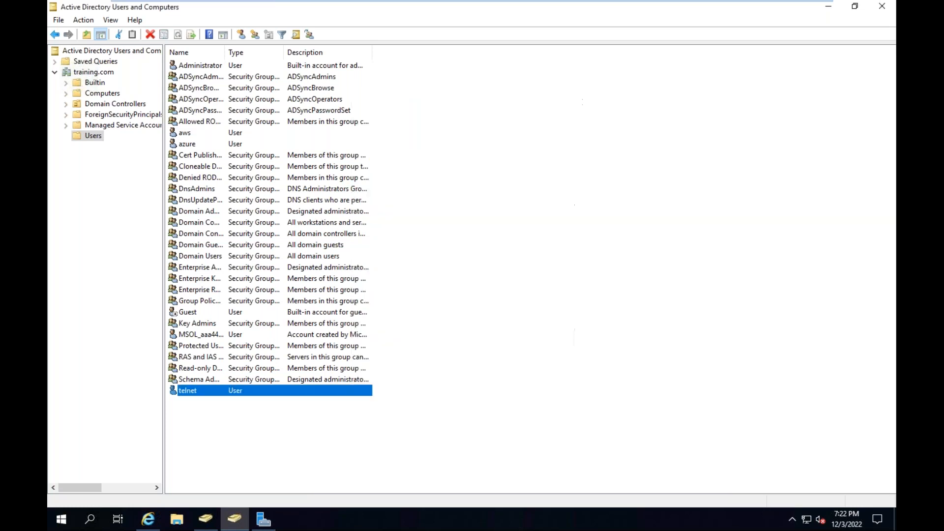
{"action": "left_click", "coordinate": [882, 6]}
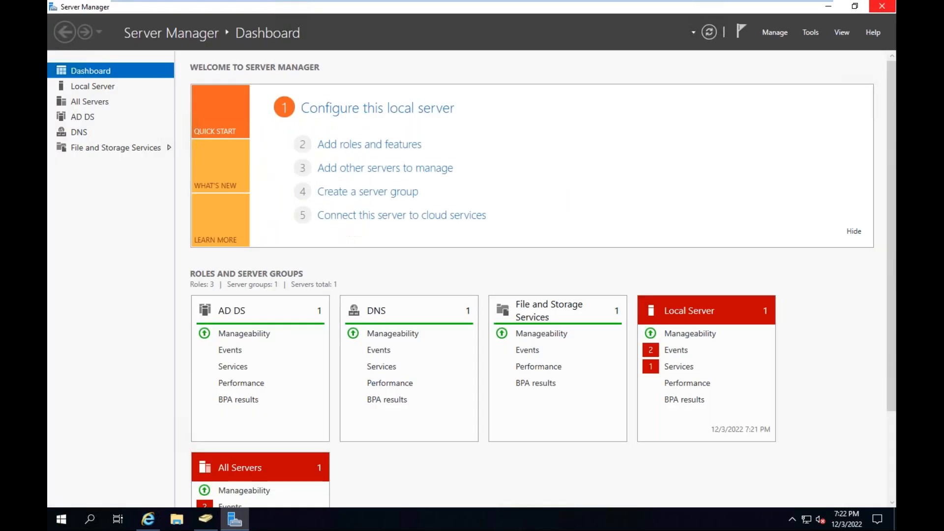
{"action": "left_click", "coordinate": [882, 8]}
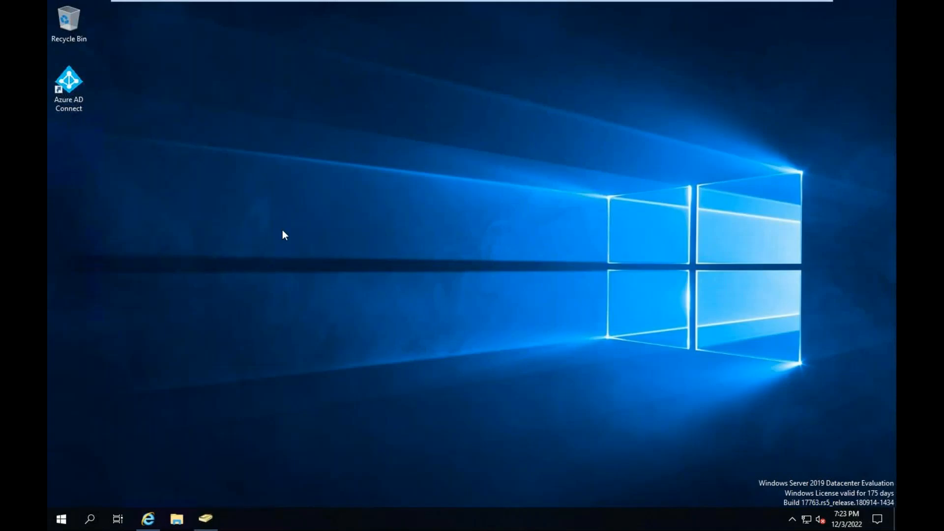
Launch Azure AD Connect from the desktop and start the Customize synchronization options task
{"action": "left_click", "coordinate": [80, 93]}
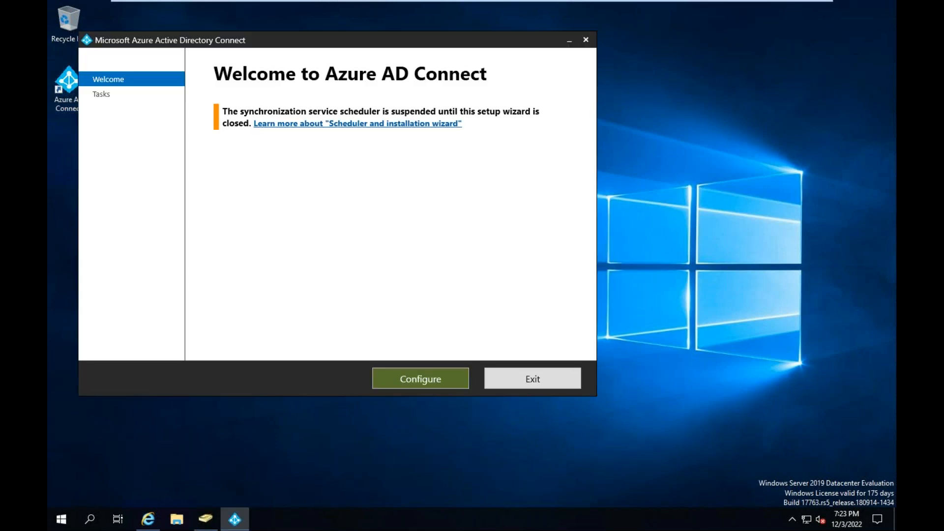
{"action": "left_click", "coordinate": [430, 377]}
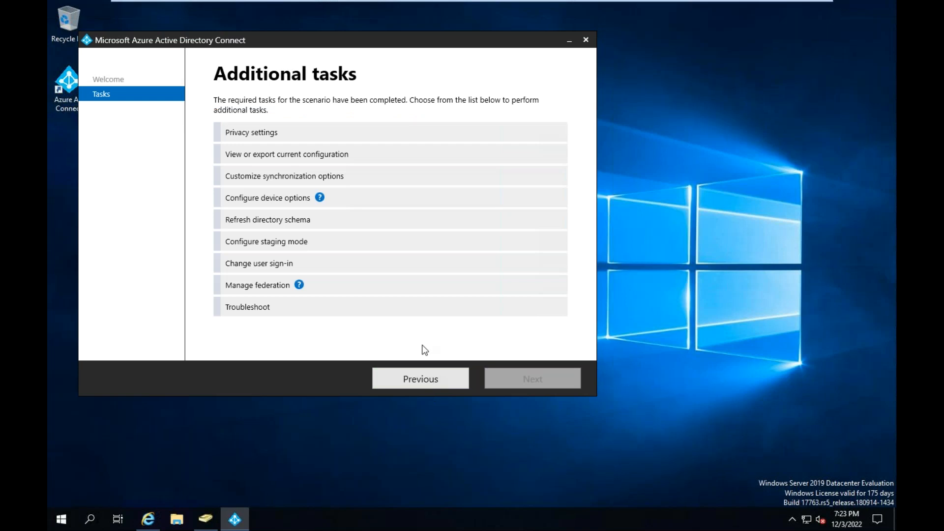
{"action": "left_click", "coordinate": [261, 181]}
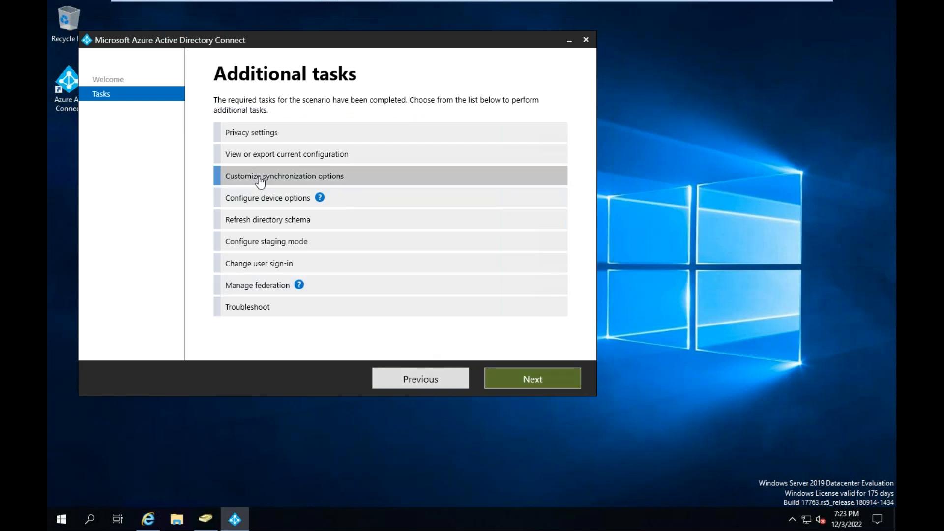
{"action": "left_click", "coordinate": [545, 380]}
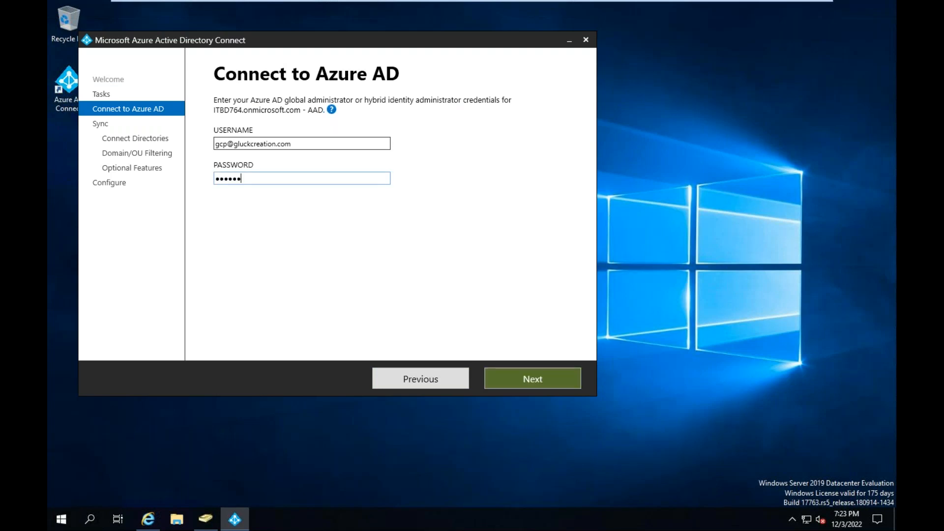
Submit the Azure AD administrator's password, replace it by re-entering the account password, and continue to the directory connection page
{"action": "key", "text": "Return"}
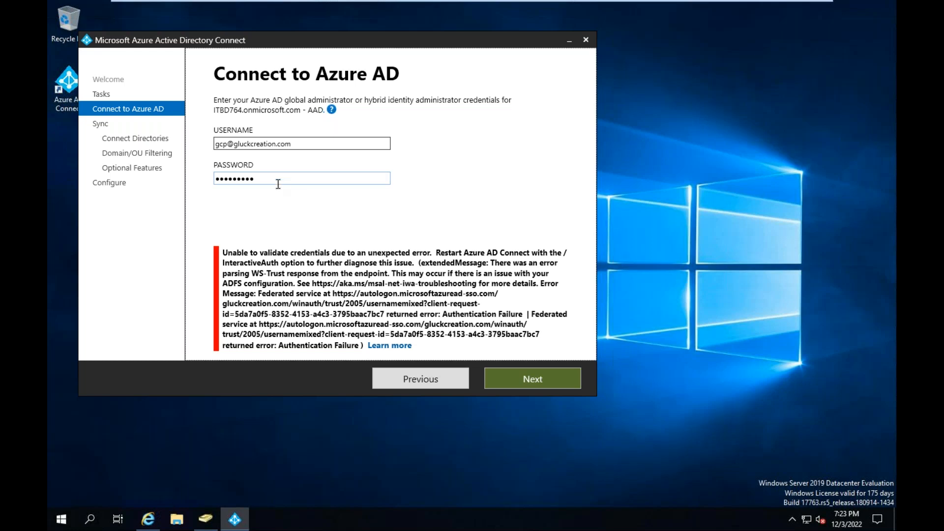
{"action": "left_click_drag", "start_coordinate": [277, 183], "coordinate": [177, 162]}
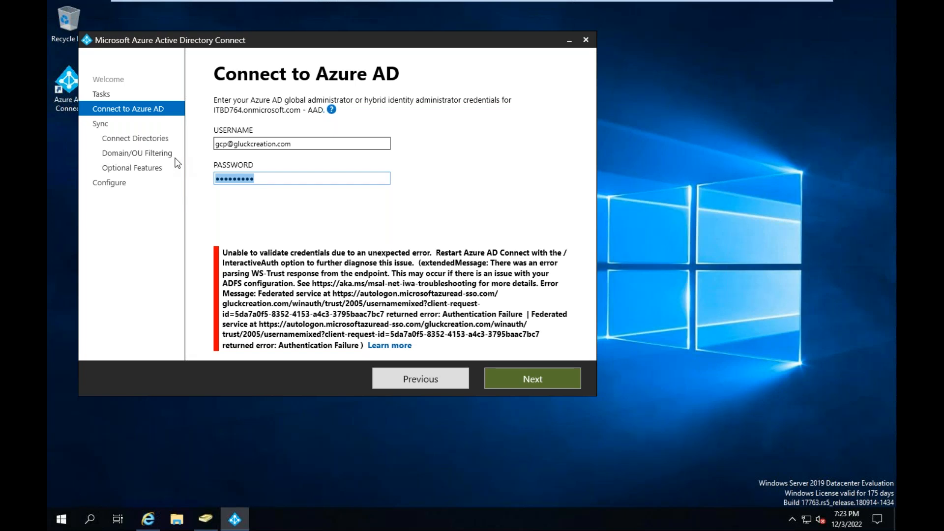
{"action": "type", "text": "•"}
{"action": "key", "text": "BackSpace"}
{"action": "type", "text": "•"}
{"action": "left_click", "coordinate": [553, 379]}
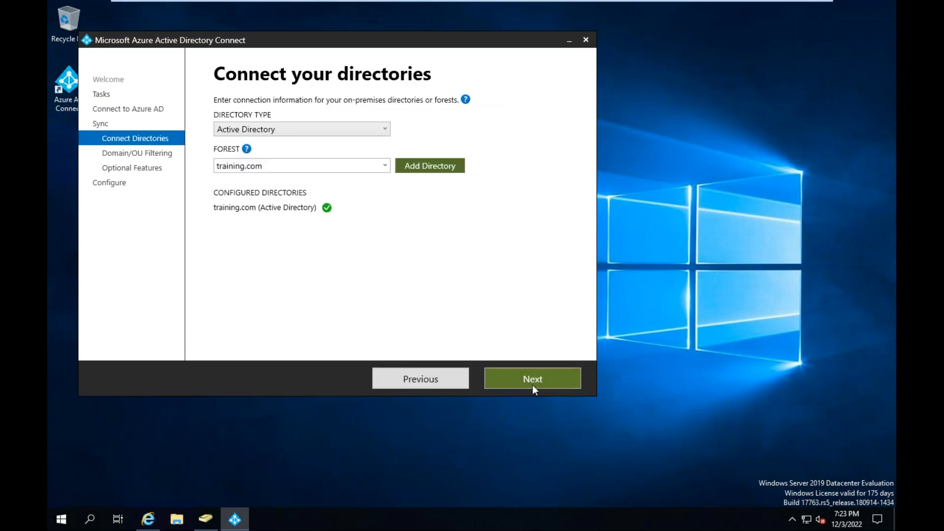
Accept the configured training.com directory, syncing of all its domains and OUs, and the optional features with password hash synchronization enabled
{"action": "left_click", "coordinate": [533, 383]}
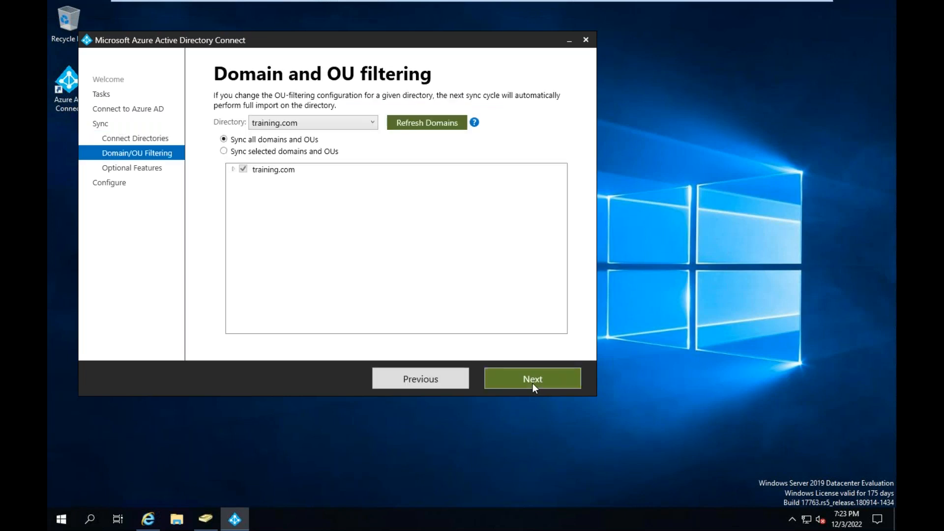
{"action": "left_click", "coordinate": [533, 383]}
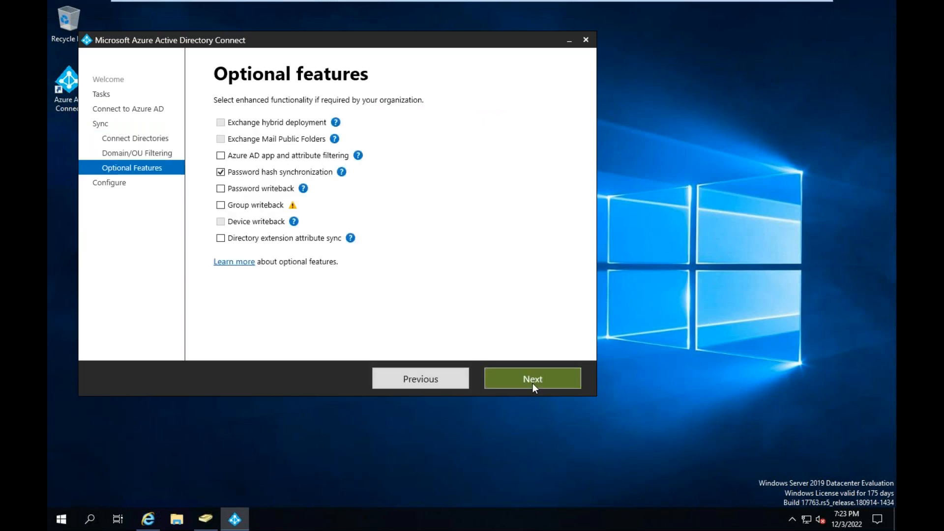
{"action": "left_click", "coordinate": [411, 379]}
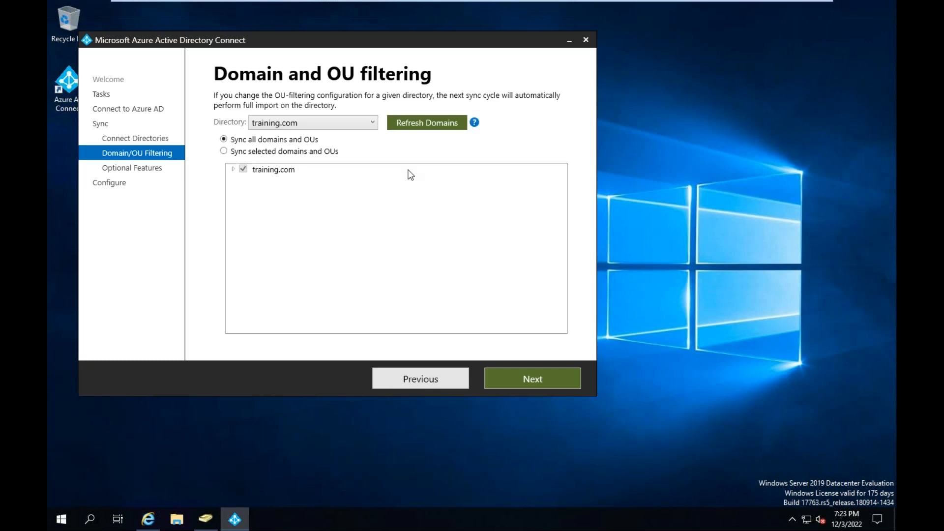
{"action": "left_click", "coordinate": [362, 124]}
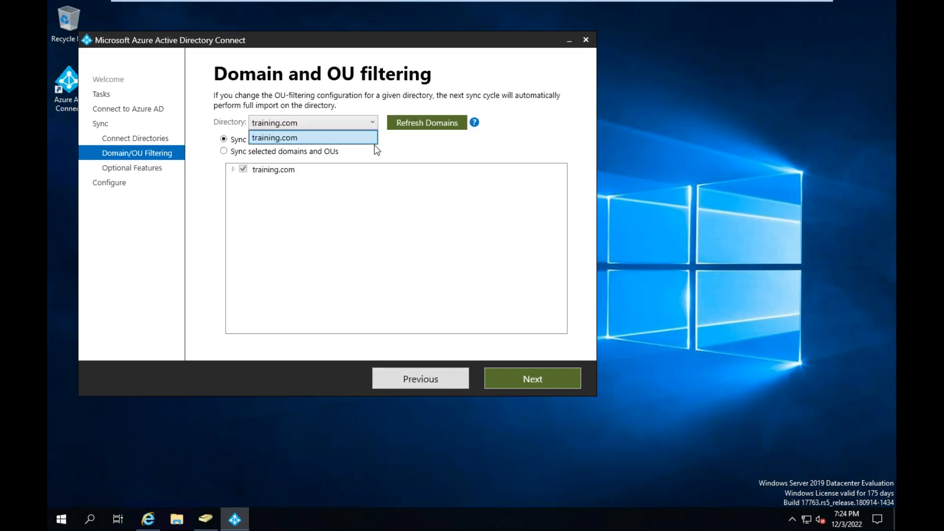
{"action": "left_click", "coordinate": [374, 143]}
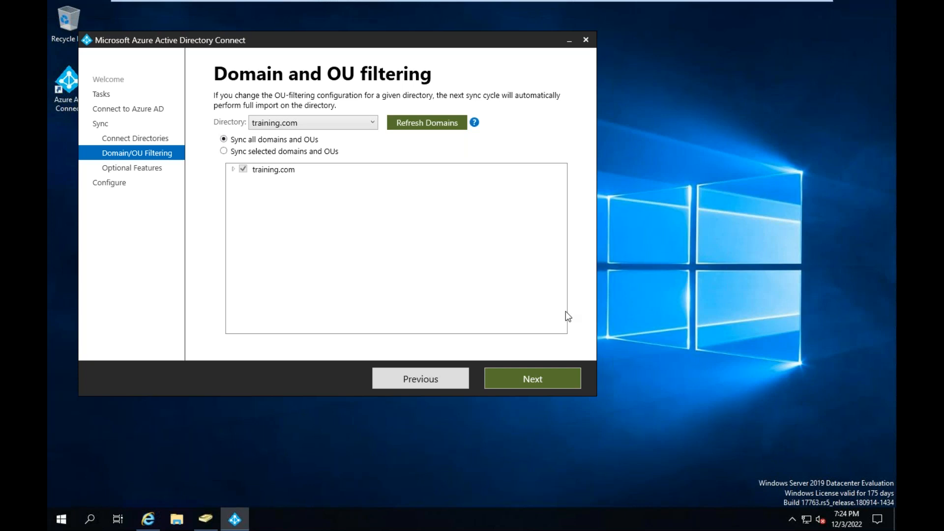
{"action": "left_click", "coordinate": [535, 384]}
{"action": "left_click", "coordinate": [536, 383]}
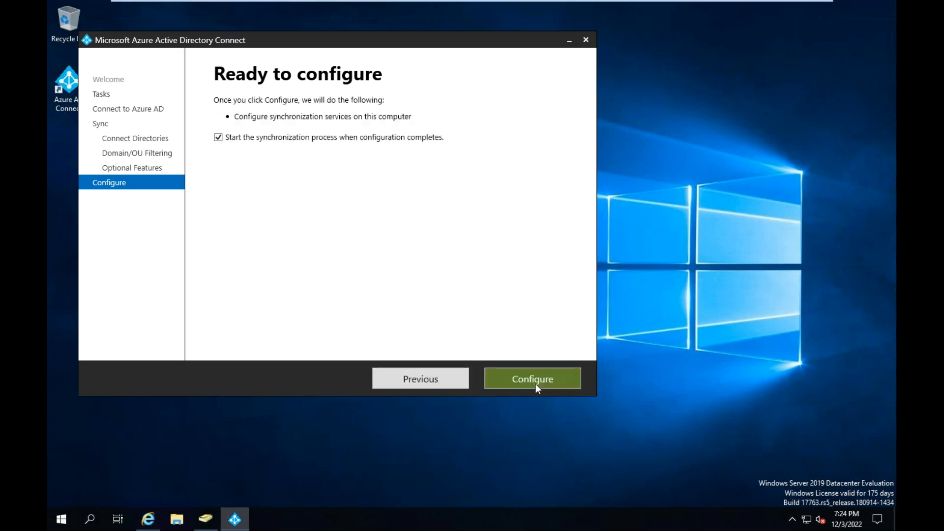
Run the configuration with synchronization set to start on completion, exit the wizard and refresh the desktop
{"action": "left_click", "coordinate": [536, 384]}
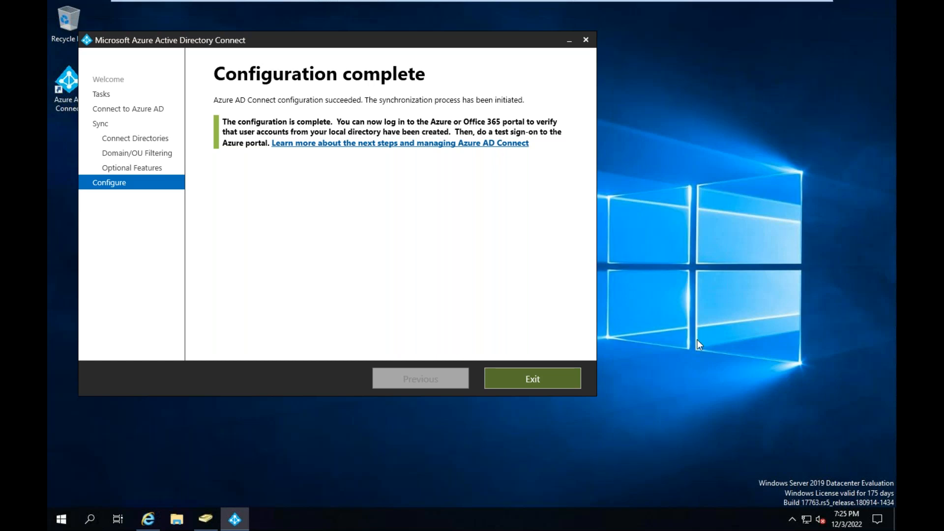
{"action": "left_click", "coordinate": [559, 379]}
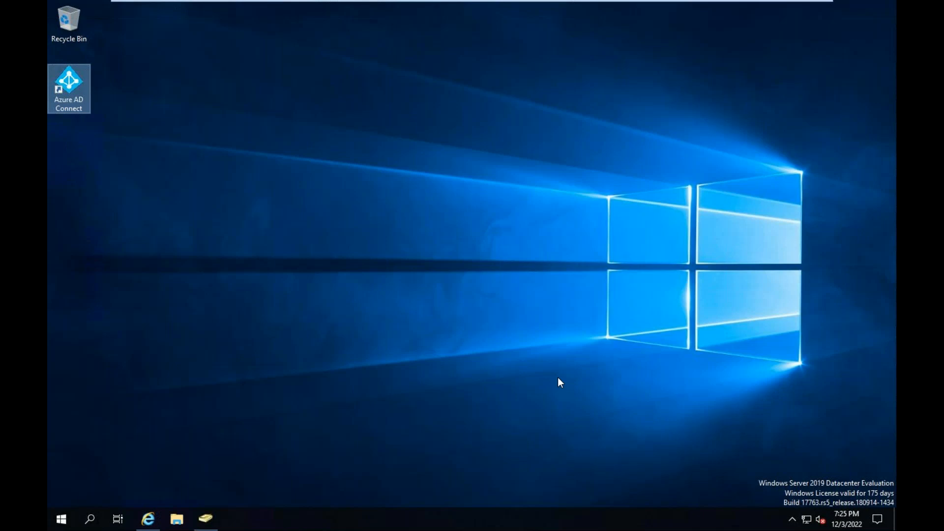
{"action": "right_click", "coordinate": [532, 279]}
{"action": "left_click", "coordinate": [572, 315]}
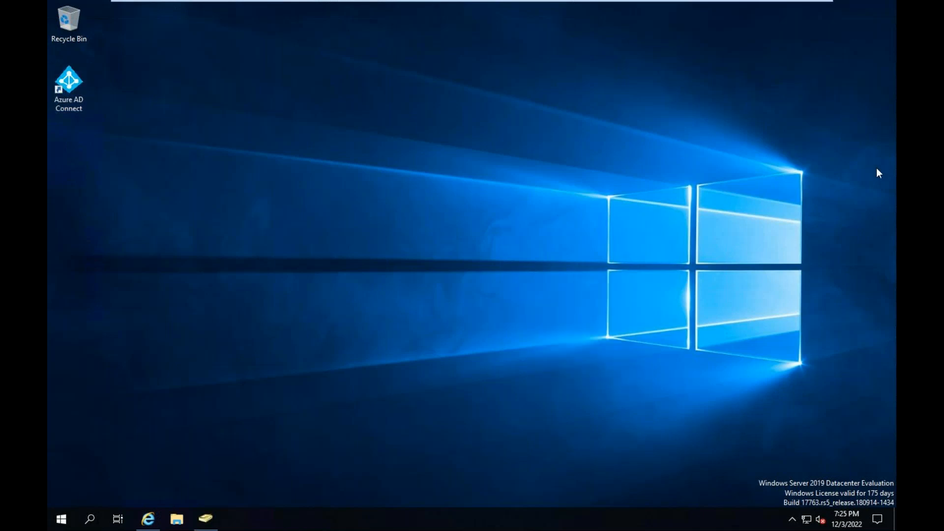
Switch to the Azure portal outside the virtual machine, open the ITBD directory's Users list, and refresh it with the User principal name column widened
{"action": "key", "text": "ctrl+Left"}
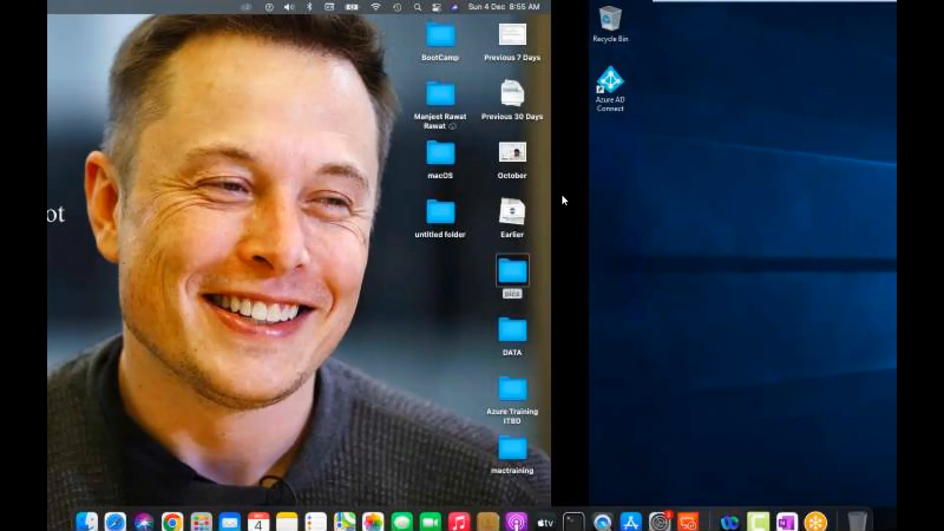
{"action": "key", "text": "ctrl+Right"}
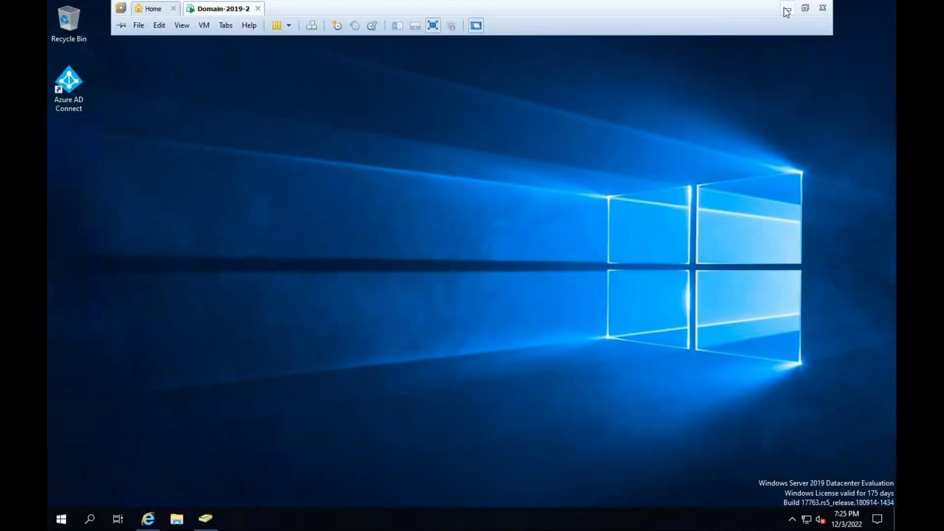
{"action": "left_click", "coordinate": [787, 9]}
{"action": "left_click", "coordinate": [156, 78]}
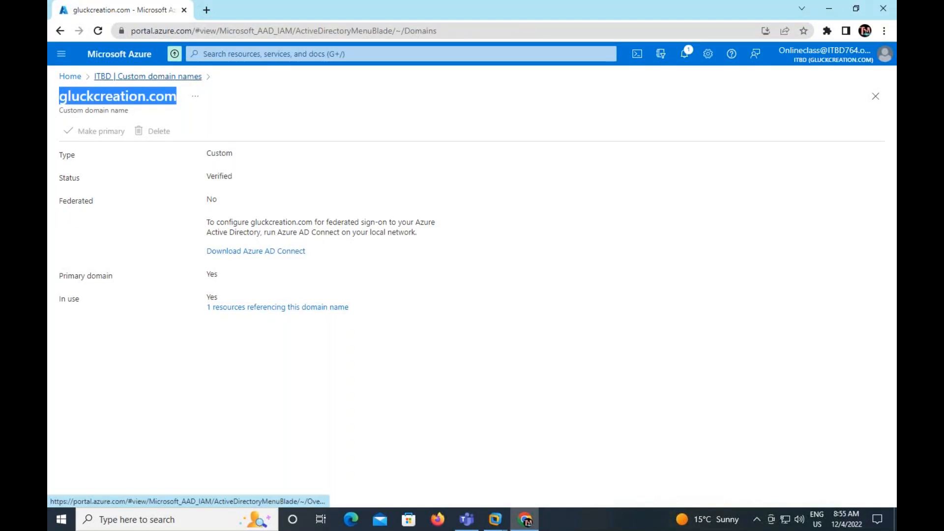
{"action": "left_click", "coordinate": [108, 161]}
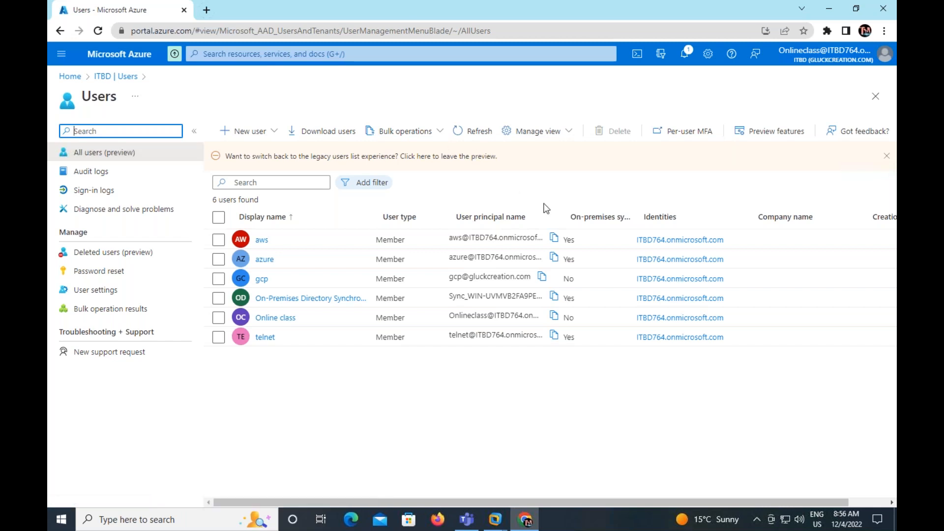
{"action": "left_click_drag", "start_coordinate": [562, 216], "coordinate": [650, 217]}
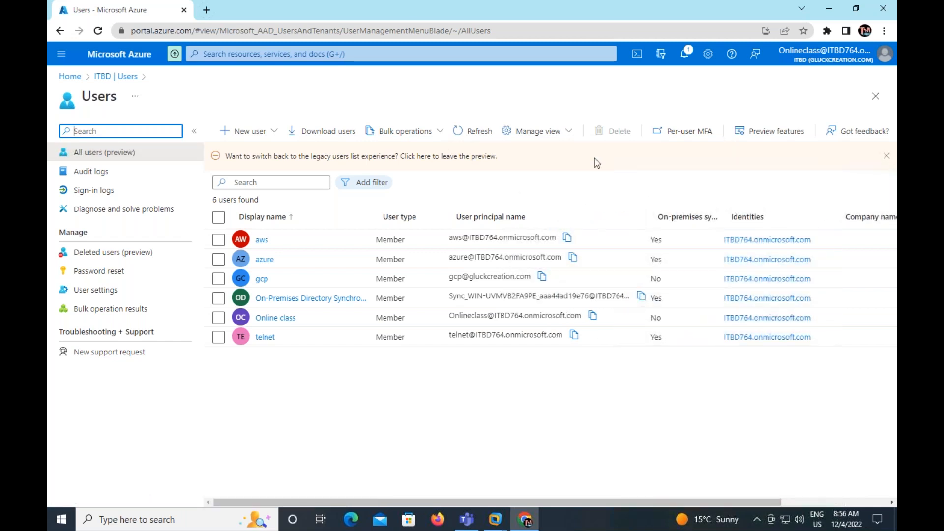
{"action": "left_click", "coordinate": [479, 132]}
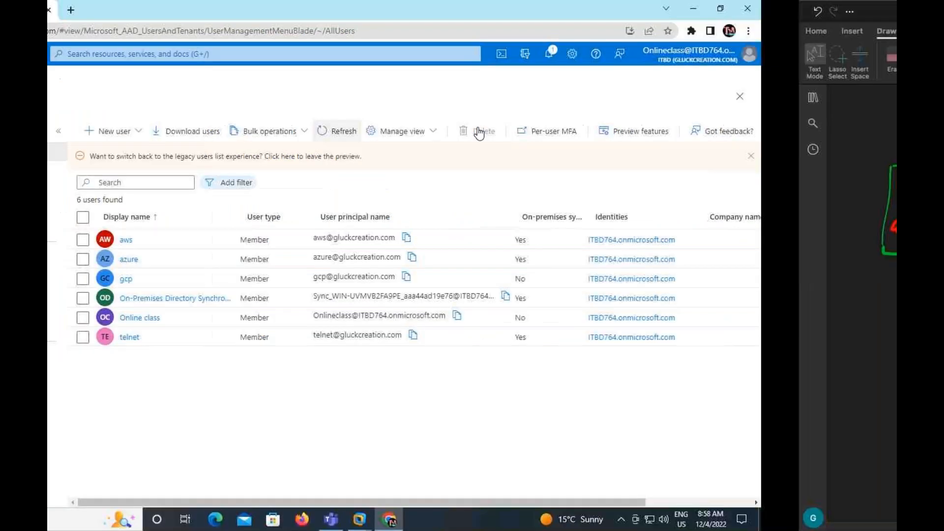
Switch to OneNote and handwrite the green heading "[Core components of Azure AD-Connect]" in the blank area below the custom UPN suffix notes
{"action": "scroll", "coordinate": [477, 347], "scroll_direction": "down", "scroll_amount": 3}
{"action": "scroll", "coordinate": [477, 346], "scroll_direction": "up", "scroll_amount": 1}
{"action": "scroll", "coordinate": [477, 346], "scroll_direction": "up", "scroll_amount": 5}
{"action": "scroll", "coordinate": [477, 347], "scroll_direction": "down", "scroll_amount": 3}
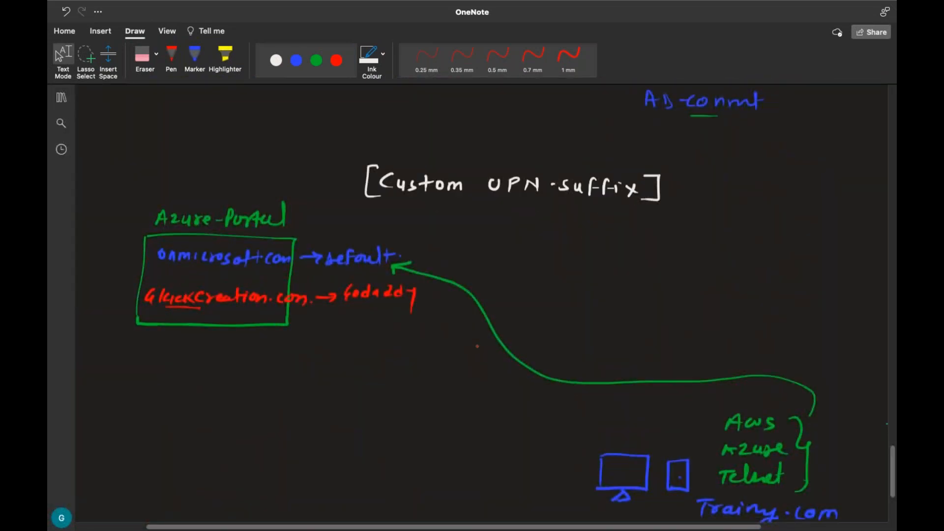
{"action": "left_click_drag", "start_coordinate": [893, 477], "coordinate": [892, 518]}
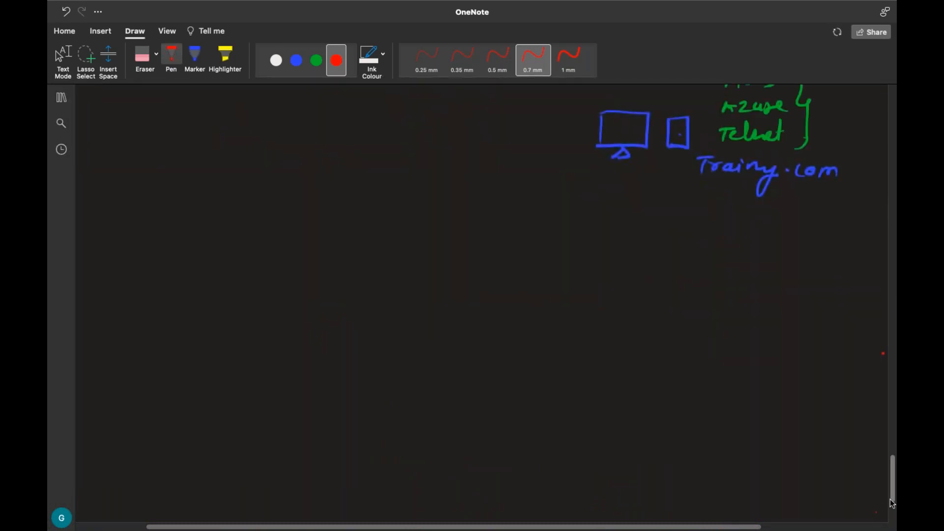
{"action": "scroll", "coordinate": [807, 451], "scroll_direction": "down", "scroll_amount": 3}
{"action": "left_click", "coordinate": [316, 60]}
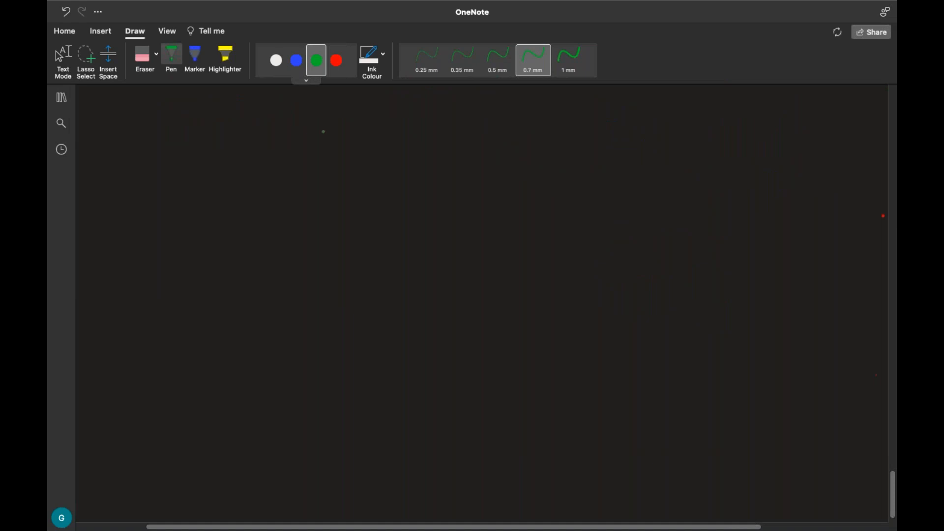
{"action": "mouse_move", "coordinate": [337, 137]}
{"action": "left_mouse_down"}
{"action": "mouse_move", "coordinate": [347, 128]}
{"action": "mouse_move", "coordinate": [345, 144]}
{"action": "left_mouse_up"}
{"action": "left_click_drag", "start_coordinate": [356, 136], "coordinate": [413, 142]}
{"action": "left_click_drag", "start_coordinate": [422, 135], "coordinate": [447, 145]}
{"action": "mouse_move", "coordinate": [453, 134]}
{"action": "left_mouse_down"}
{"action": "mouse_move", "coordinate": [454, 153]}
{"action": "mouse_move", "coordinate": [465, 143]}
{"action": "left_mouse_up"}
{"action": "left_click_drag", "start_coordinate": [467, 140], "coordinate": [512, 143]}
{"action": "mouse_move", "coordinate": [513, 133]}
{"action": "left_mouse_down"}
{"action": "mouse_move", "coordinate": [515, 151]}
{"action": "mouse_move", "coordinate": [524, 137]}
{"action": "mouse_move", "coordinate": [555, 143]}
{"action": "left_mouse_up"}
{"action": "left_click_drag", "start_coordinate": [566, 129], "coordinate": [561, 153]}
{"action": "mouse_move", "coordinate": [556, 141]}
{"action": "left_mouse_down"}
{"action": "mouse_move", "coordinate": [600, 151]}
{"action": "mouse_move", "coordinate": [596, 141]}
{"action": "left_mouse_up"}
{"action": "mouse_move", "coordinate": [604, 139]}
{"action": "left_mouse_down"}
{"action": "mouse_move", "coordinate": [629, 152]}
{"action": "mouse_move", "coordinate": [608, 152]}
{"action": "mouse_move", "coordinate": [621, 152]}
{"action": "left_mouse_up"}
{"action": "mouse_move", "coordinate": [623, 142]}
{"action": "left_mouse_down"}
{"action": "mouse_move", "coordinate": [629, 154]}
{"action": "mouse_move", "coordinate": [636, 141]}
{"action": "left_mouse_up"}
{"action": "mouse_move", "coordinate": [640, 153]}
{"action": "left_mouse_down"}
{"action": "mouse_move", "coordinate": [646, 143]}
{"action": "mouse_move", "coordinate": [658, 143]}
{"action": "mouse_move", "coordinate": [657, 153]}
{"action": "mouse_move", "coordinate": [694, 154]}
{"action": "mouse_move", "coordinate": [693, 143]}
{"action": "left_mouse_up"}
{"action": "mouse_move", "coordinate": [702, 134]}
{"action": "left_mouse_down"}
{"action": "mouse_move", "coordinate": [704, 156]}
{"action": "mouse_move", "coordinate": [729, 144]}
{"action": "left_mouse_up"}
{"action": "mouse_move", "coordinate": [737, 137]}
{"action": "left_mouse_down"}
{"action": "mouse_move", "coordinate": [741, 151]}
{"action": "mouse_move", "coordinate": [781, 151]}
{"action": "left_mouse_up"}
{"action": "left_click_drag", "start_coordinate": [782, 147], "coordinate": [791, 151]}
{"action": "left_click_drag", "start_coordinate": [796, 135], "coordinate": [797, 152]}
{"action": "mouse_move", "coordinate": [792, 142]}
{"action": "left_mouse_down"}
{"action": "mouse_move", "coordinate": [801, 142]}
{"action": "mouse_move", "coordinate": [798, 158]}
{"action": "left_mouse_up"}
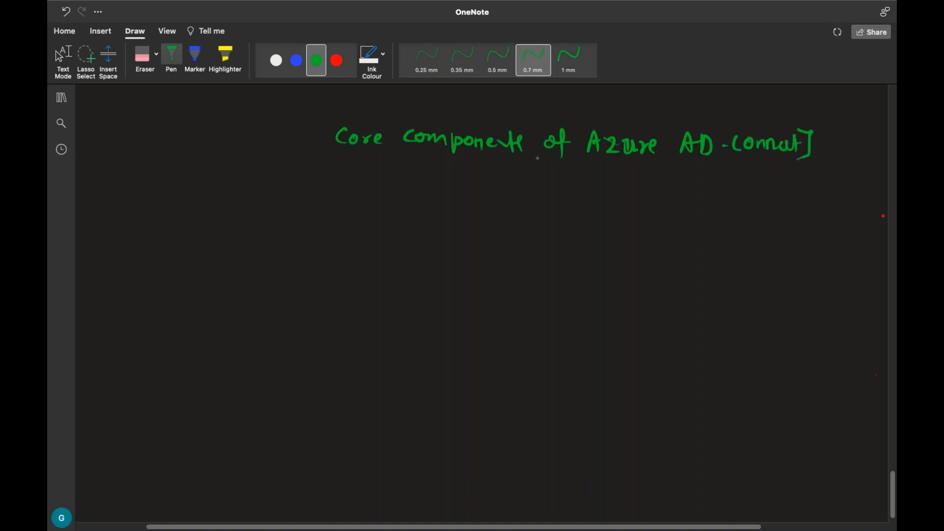
{"action": "left_click_drag", "start_coordinate": [333, 120], "coordinate": [334, 160]}
Handwrite the first list item "1- Password hash synch" in white ink below the heading
{"action": "left_click", "coordinate": [276, 60]}
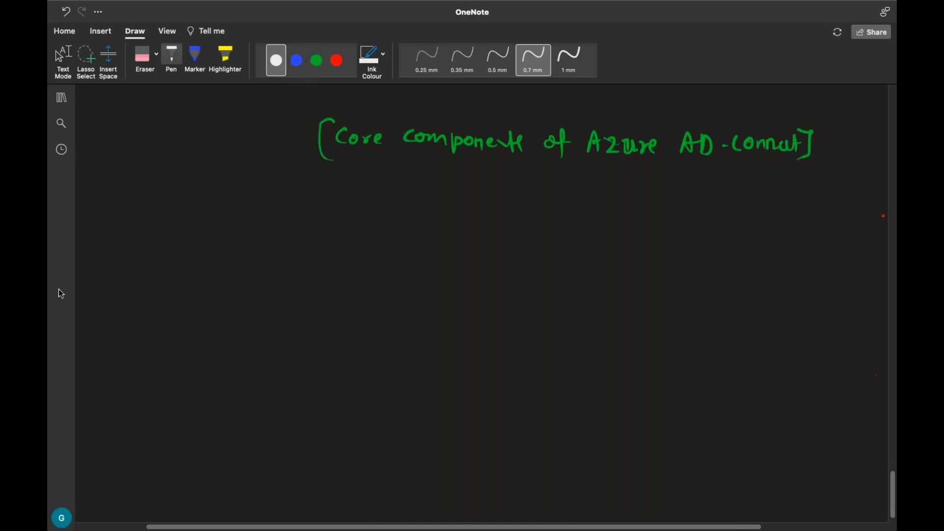
{"action": "left_click_drag", "start_coordinate": [125, 233], "coordinate": [121, 248]}
{"action": "left_click_drag", "start_coordinate": [130, 242], "coordinate": [158, 250]}
{"action": "left_click_drag", "start_coordinate": [160, 230], "coordinate": [179, 245]}
{"action": "mouse_move", "coordinate": [186, 237]}
{"action": "left_mouse_down"}
{"action": "mouse_move", "coordinate": [183, 249]}
{"action": "mouse_move", "coordinate": [221, 243]}
{"action": "left_mouse_up"}
{"action": "mouse_move", "coordinate": [229, 244]}
{"action": "left_mouse_down"}
{"action": "mouse_move", "coordinate": [333, 255]}
{"action": "mouse_move", "coordinate": [352, 245]}
{"action": "left_mouse_up"}
{"action": "left_click_drag", "start_coordinate": [356, 251], "coordinate": [349, 255]}
{"action": "mouse_move", "coordinate": [363, 246]}
{"action": "left_mouse_down"}
{"action": "mouse_move", "coordinate": [369, 261]}
{"action": "mouse_move", "coordinate": [375, 255]}
{"action": "left_mouse_up"}
{"action": "left_click_drag", "start_coordinate": [388, 249], "coordinate": [388, 251]}
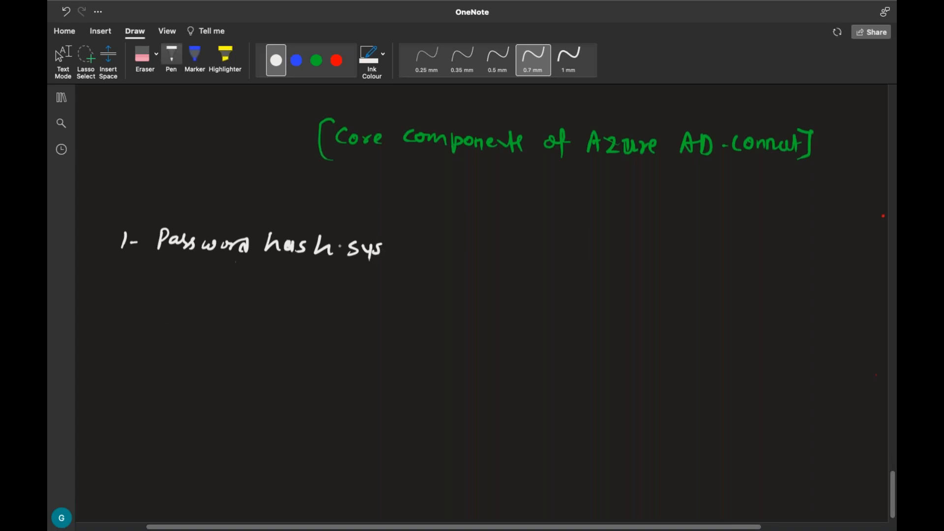
{"action": "left_click_drag", "start_coordinate": [380, 251], "coordinate": [405, 256]}
Handwrite the second list item "2- Pass write Back" in white below the password hash item
{"action": "mouse_move", "coordinate": [119, 283]}
{"action": "left_mouse_down"}
{"action": "mouse_move", "coordinate": [130, 304]}
{"action": "mouse_move", "coordinate": [159, 293]}
{"action": "left_mouse_up"}
{"action": "left_click_drag", "start_coordinate": [165, 290], "coordinate": [196, 299]}
{"action": "mouse_move", "coordinate": [206, 293]}
{"action": "left_mouse_down"}
{"action": "mouse_move", "coordinate": [255, 303]}
{"action": "mouse_move", "coordinate": [262, 294]}
{"action": "left_mouse_up"}
{"action": "left_click_drag", "start_coordinate": [268, 297], "coordinate": [336, 305]}
{"action": "left_click_drag", "start_coordinate": [338, 291], "coordinate": [346, 309]}
{"action": "left_click_drag", "start_coordinate": [351, 297], "coordinate": [352, 310]}
{"action": "left_click", "coordinate": [350, 312]}
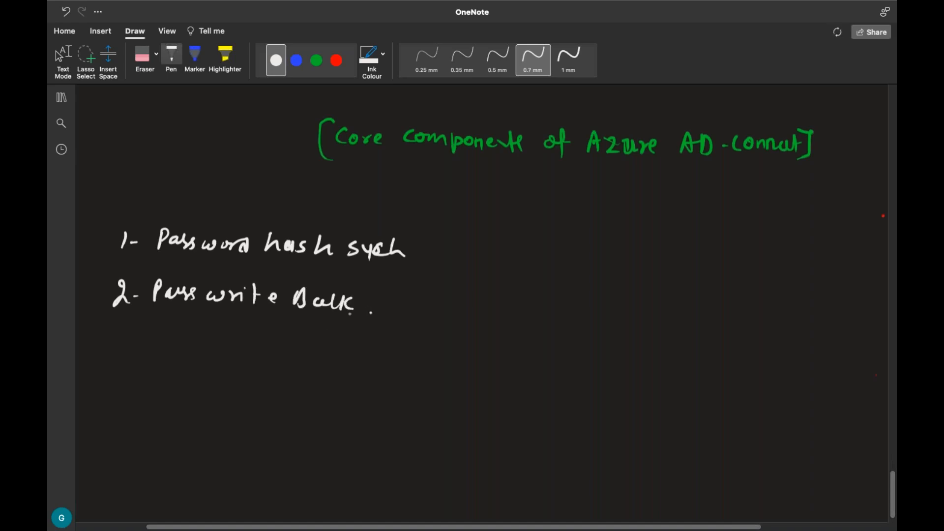
Handwrite the list items "3- SSO" and "4- ADFS" in white below the second item
{"action": "mouse_move", "coordinate": [110, 344]}
{"action": "left_mouse_down"}
{"action": "mouse_move", "coordinate": [121, 350]}
{"action": "mouse_move", "coordinate": [106, 361]}
{"action": "mouse_move", "coordinate": [134, 355]}
{"action": "left_mouse_up"}
{"action": "left_click_drag", "start_coordinate": [178, 343], "coordinate": [164, 360]}
{"action": "mouse_move", "coordinate": [199, 344]}
{"action": "left_mouse_down"}
{"action": "mouse_move", "coordinate": [184, 361]}
{"action": "mouse_move", "coordinate": [225, 345]}
{"action": "left_mouse_up"}
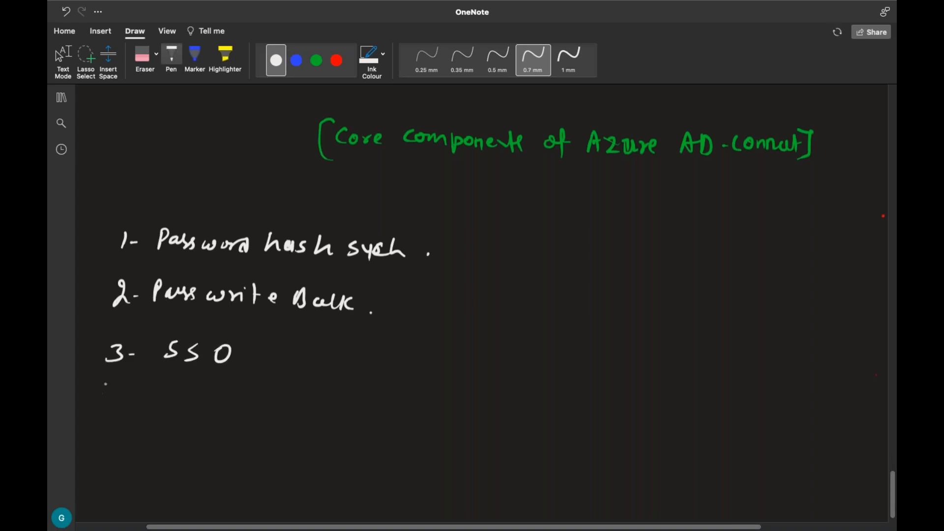
{"action": "left_click_drag", "start_coordinate": [110, 396], "coordinate": [116, 406]}
{"action": "mouse_move", "coordinate": [117, 398]}
{"action": "left_mouse_down"}
{"action": "mouse_move", "coordinate": [115, 412]}
{"action": "mouse_move", "coordinate": [180, 403]}
{"action": "left_mouse_up"}
{"action": "mouse_move", "coordinate": [187, 396]}
{"action": "left_mouse_down"}
{"action": "mouse_move", "coordinate": [186, 410]}
{"action": "mouse_move", "coordinate": [207, 418]}
{"action": "mouse_move", "coordinate": [220, 404]}
{"action": "left_mouse_up"}
{"action": "left_click_drag", "start_coordinate": [241, 398], "coordinate": [227, 416]}
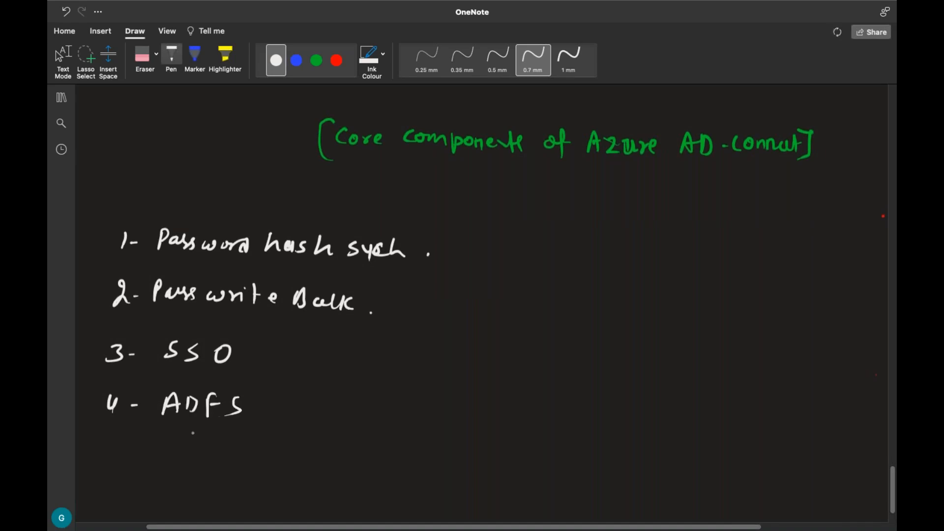
Handwrite the fifth list item "5- Custom user synch" in white below the ADFS item
{"action": "mouse_move", "coordinate": [109, 436]}
{"action": "left_mouse_down"}
{"action": "mouse_move", "coordinate": [104, 450]}
{"action": "mouse_move", "coordinate": [120, 441]}
{"action": "mouse_move", "coordinate": [199, 453]}
{"action": "left_mouse_up"}
{"action": "mouse_move", "coordinate": [214, 437]}
{"action": "left_mouse_down"}
{"action": "mouse_move", "coordinate": [216, 453]}
{"action": "mouse_move", "coordinate": [221, 442]}
{"action": "left_mouse_up"}
{"action": "mouse_move", "coordinate": [231, 444]}
{"action": "left_mouse_down"}
{"action": "mouse_move", "coordinate": [257, 453]}
{"action": "mouse_move", "coordinate": [298, 444]}
{"action": "mouse_move", "coordinate": [301, 455]}
{"action": "mouse_move", "coordinate": [348, 445]}
{"action": "mouse_move", "coordinate": [389, 451]}
{"action": "mouse_move", "coordinate": [379, 456]}
{"action": "left_mouse_up"}
{"action": "left_click_drag", "start_coordinate": [396, 448], "coordinate": [403, 463]}
{"action": "mouse_move", "coordinate": [416, 460]}
{"action": "left_mouse_down"}
{"action": "mouse_move", "coordinate": [429, 451]}
{"action": "mouse_move", "coordinate": [435, 460]}
{"action": "left_mouse_up"}
{"action": "mouse_move", "coordinate": [439, 441]}
{"action": "left_mouse_down"}
{"action": "mouse_move", "coordinate": [444, 459]}
{"action": "mouse_move", "coordinate": [456, 460]}
{"action": "left_mouse_up"}
{"action": "left_click_drag", "start_coordinate": [448, 454], "coordinate": [464, 461]}
{"action": "left_click", "coordinate": [470, 457]}
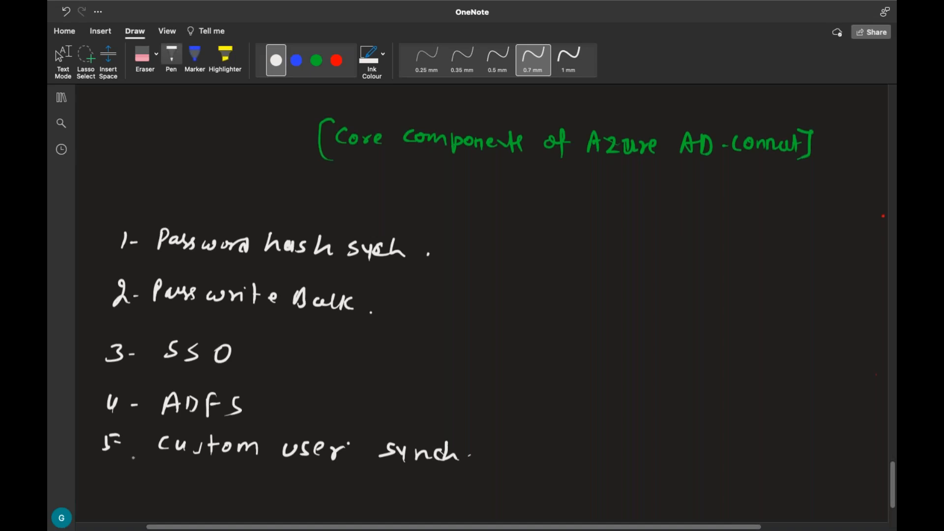
Handwrite the sixth list item "6- Custom Domain Synch" in white below the custom user item
{"action": "mouse_move", "coordinate": [110, 480]}
{"action": "left_mouse_down"}
{"action": "mouse_move", "coordinate": [106, 496]}
{"action": "mouse_move", "coordinate": [129, 491]}
{"action": "left_mouse_up"}
{"action": "mouse_move", "coordinate": [165, 484]}
{"action": "left_mouse_down"}
{"action": "mouse_move", "coordinate": [163, 496]}
{"action": "mouse_move", "coordinate": [202, 501]}
{"action": "mouse_move", "coordinate": [210, 490]}
{"action": "left_mouse_up"}
{"action": "mouse_move", "coordinate": [223, 487]}
{"action": "left_mouse_down"}
{"action": "mouse_move", "coordinate": [216, 495]}
{"action": "mouse_move", "coordinate": [241, 490]}
{"action": "mouse_move", "coordinate": [267, 502]}
{"action": "left_mouse_up"}
{"action": "left_click", "coordinate": [258, 496]}
{"action": "mouse_move", "coordinate": [268, 483]}
{"action": "left_mouse_down"}
{"action": "mouse_move", "coordinate": [271, 500]}
{"action": "mouse_move", "coordinate": [453, 509]}
{"action": "mouse_move", "coordinate": [456, 521]}
{"action": "mouse_move", "coordinate": [488, 515]}
{"action": "left_mouse_up"}
{"action": "left_click", "coordinate": [347, 498]}
{"action": "mouse_move", "coordinate": [501, 492]}
{"action": "left_mouse_down"}
{"action": "mouse_move", "coordinate": [501, 517]}
{"action": "mouse_move", "coordinate": [517, 518]}
{"action": "left_mouse_up"}
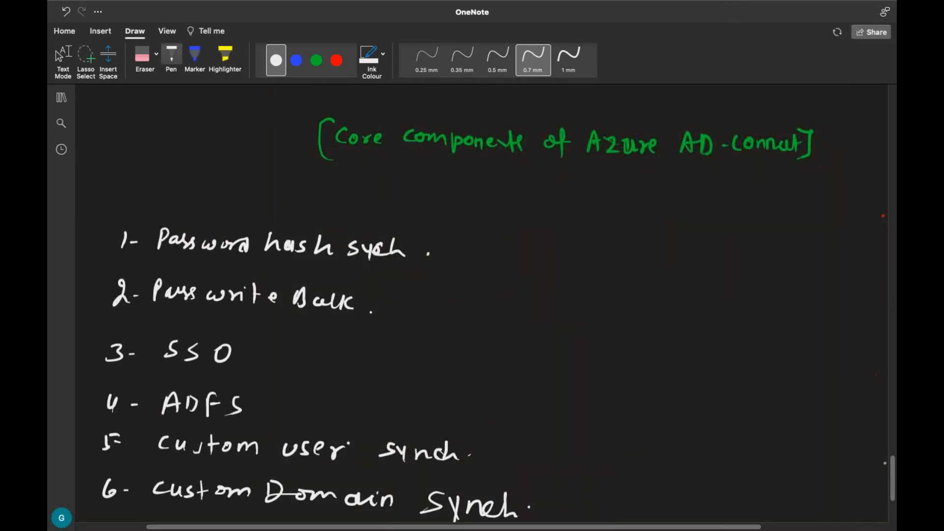
{"action": "left_click_drag", "start_coordinate": [893, 460], "coordinate": [894, 463]}
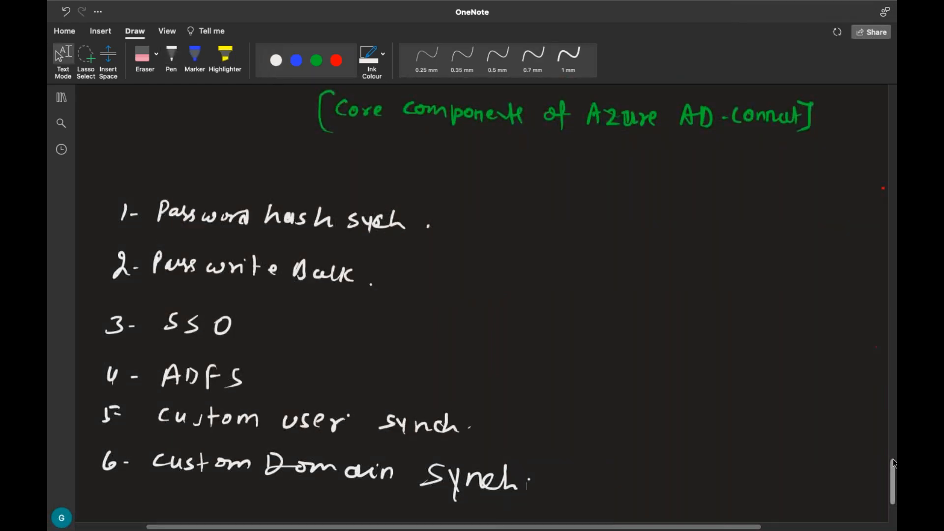